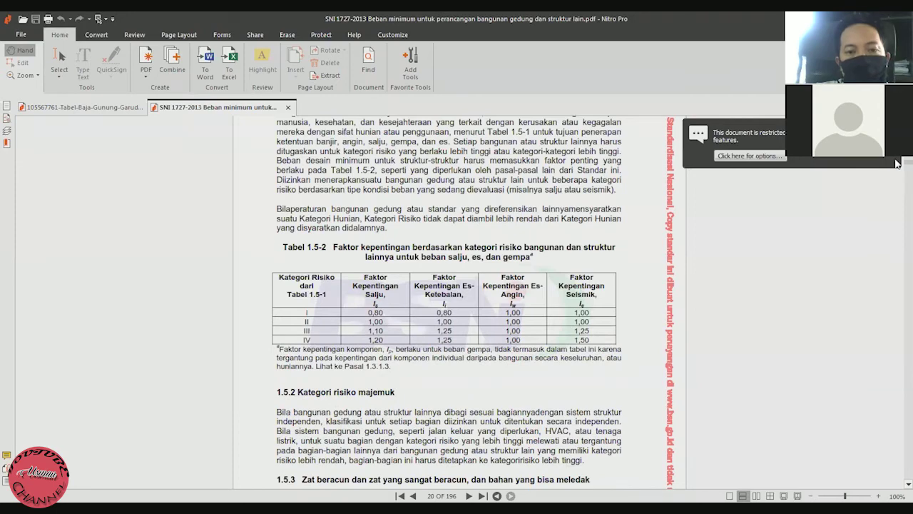
Step: Look up Table 4-1 of SNI 1727-2013 and examine its minimum distributed and concentrated live loads
scroll(897, 163, up, 5)
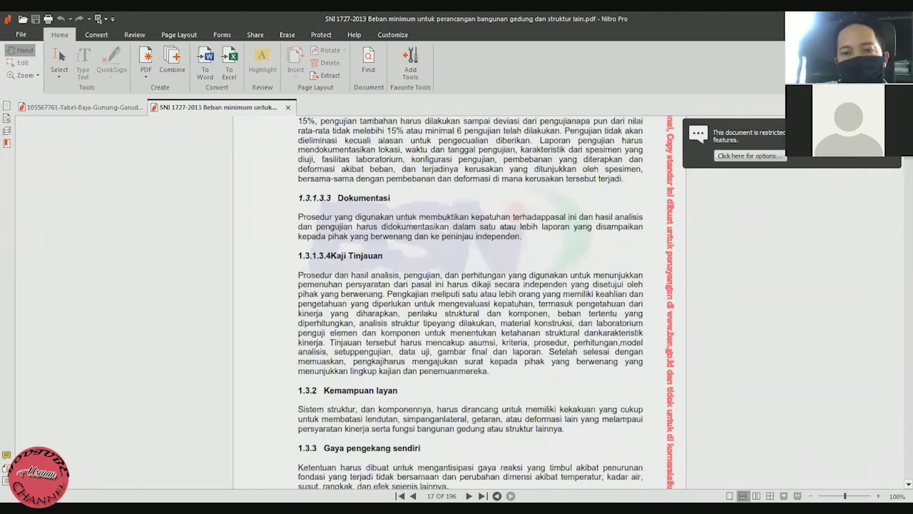
scroll(897, 163, up, 15)
scroll(897, 182, down, 20)
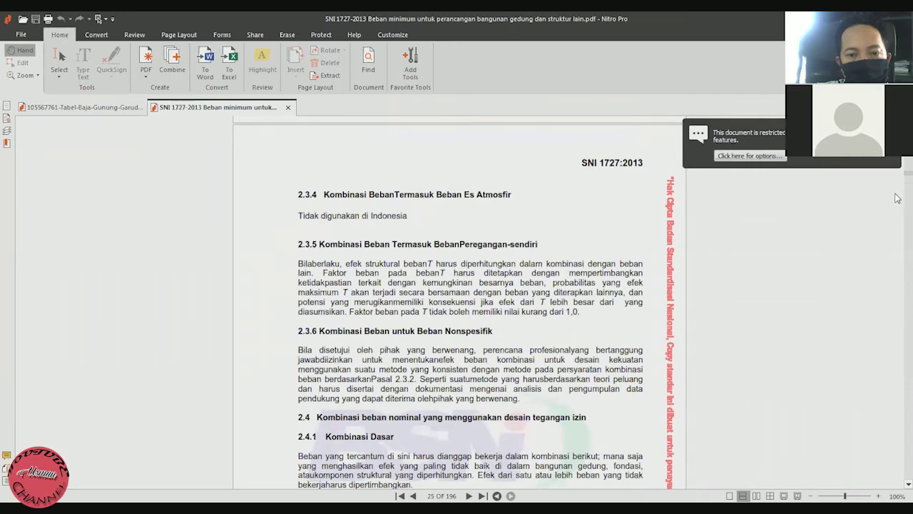
scroll(897, 201, down, 15)
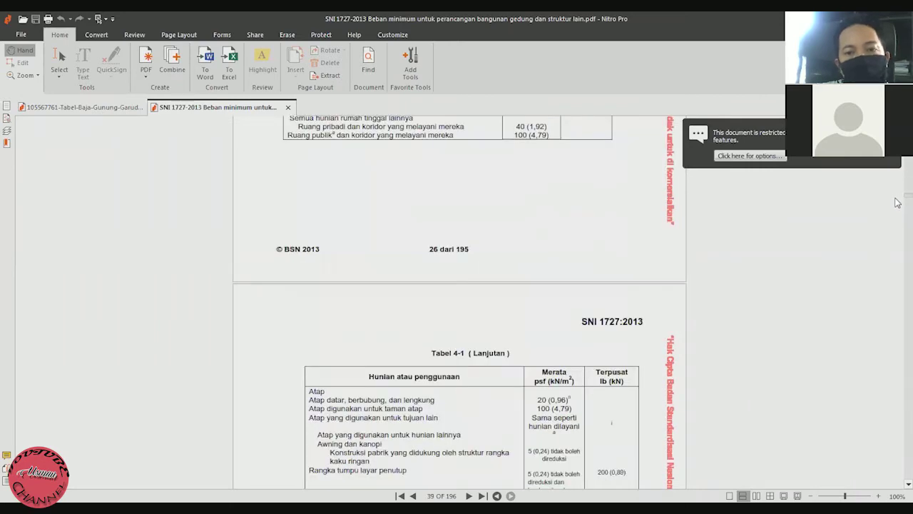
scroll(490, 338, down, 1)
scroll(489, 339, up, 3)
scroll(490, 339, up, 4)
scroll(489, 339, down, 1)
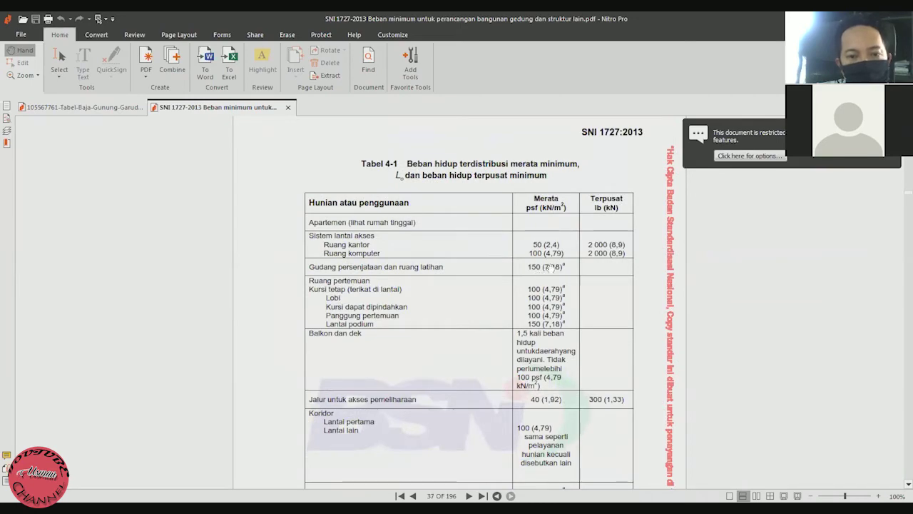
scroll(546, 272, up, 5)
scroll(545, 272, down, 5)
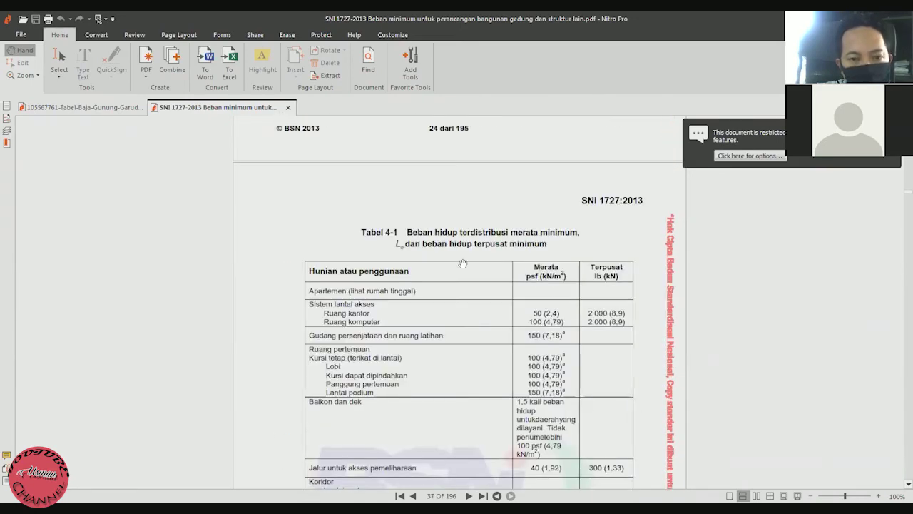
scroll(522, 274, down, 1)
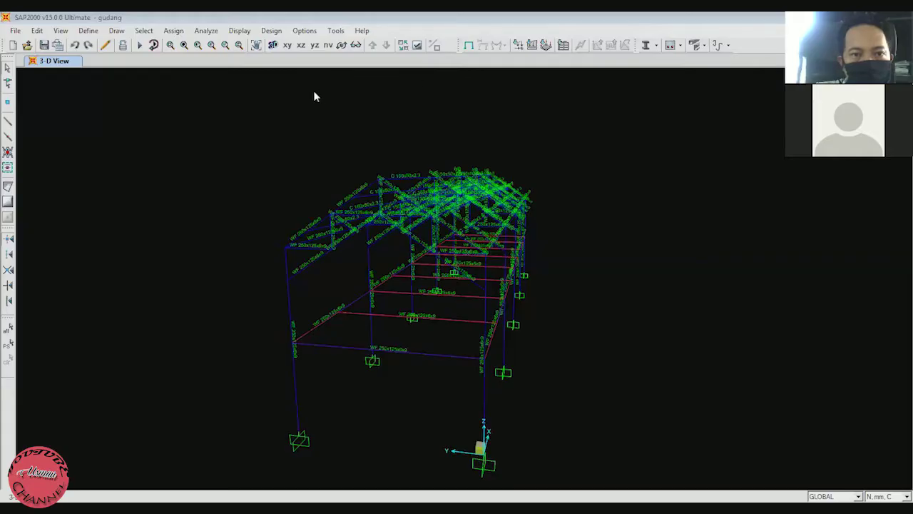
Step: Assign a uniform distributed frame load of 720 in Kgf, m, C units to the intermediate floor's beams, using pattern LIVE in the Gravity direction
click(341, 47)
drag(552, 252, 583, 245)
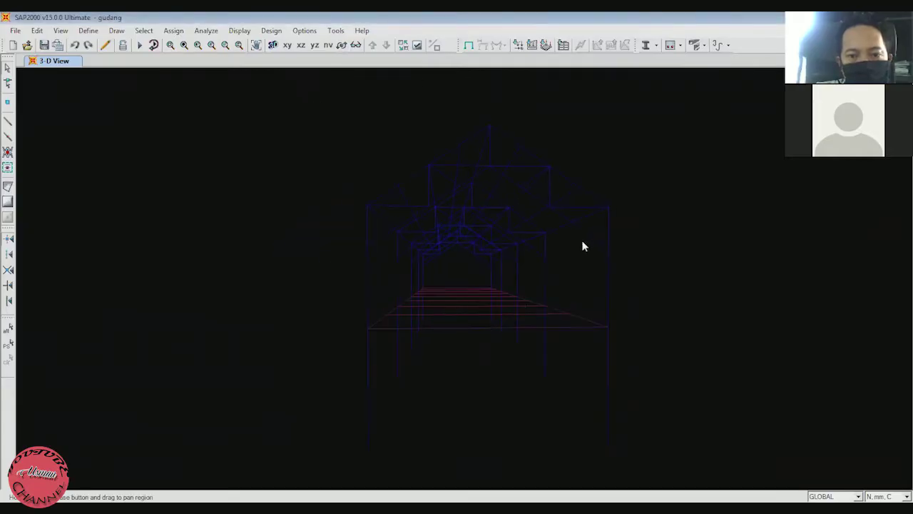
click(468, 281)
click(174, 30)
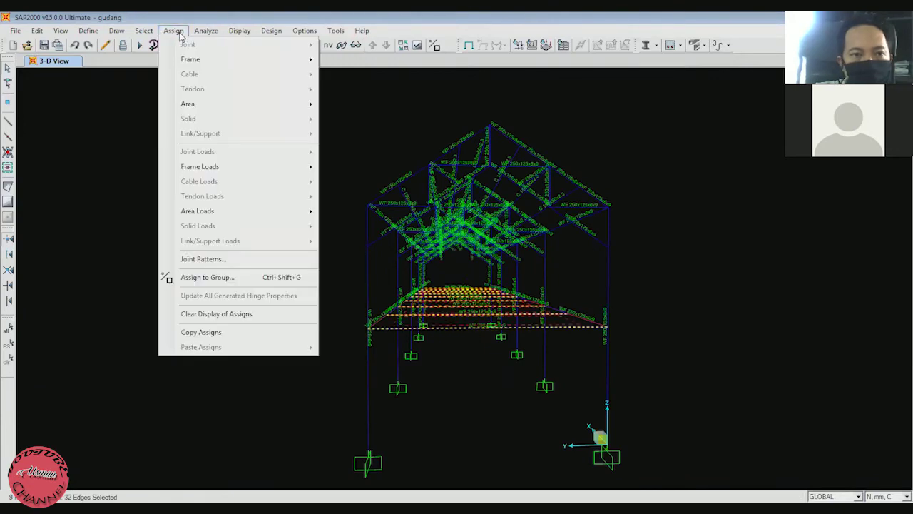
mouse_move(192, 58)
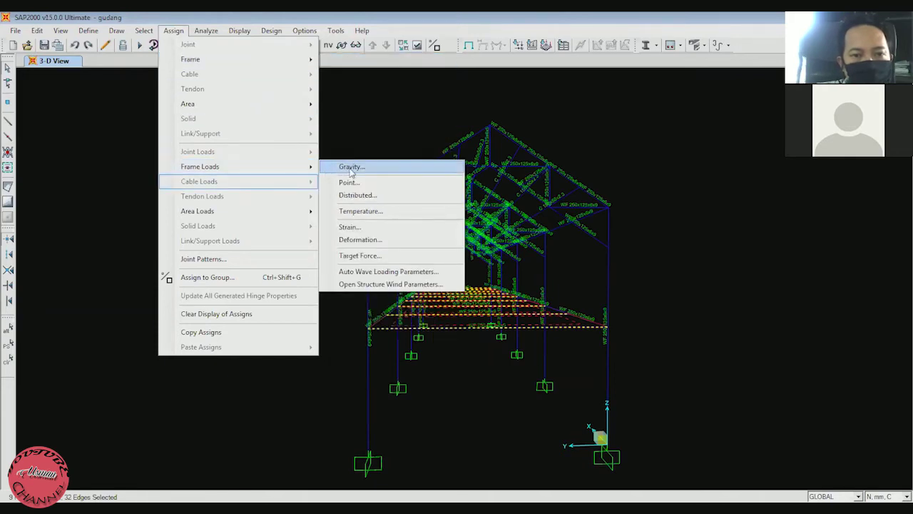
mouse_move(301, 167)
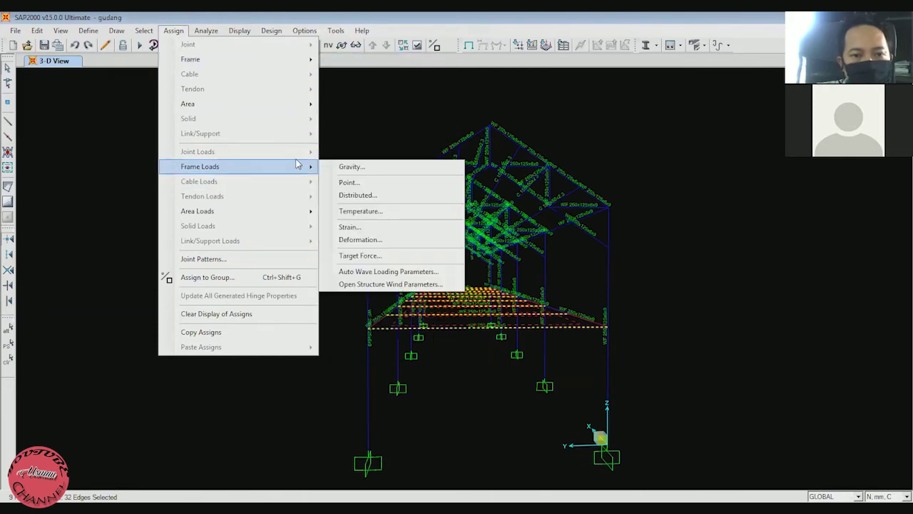
click(357, 194)
click(458, 204)
click(449, 221)
click(534, 204)
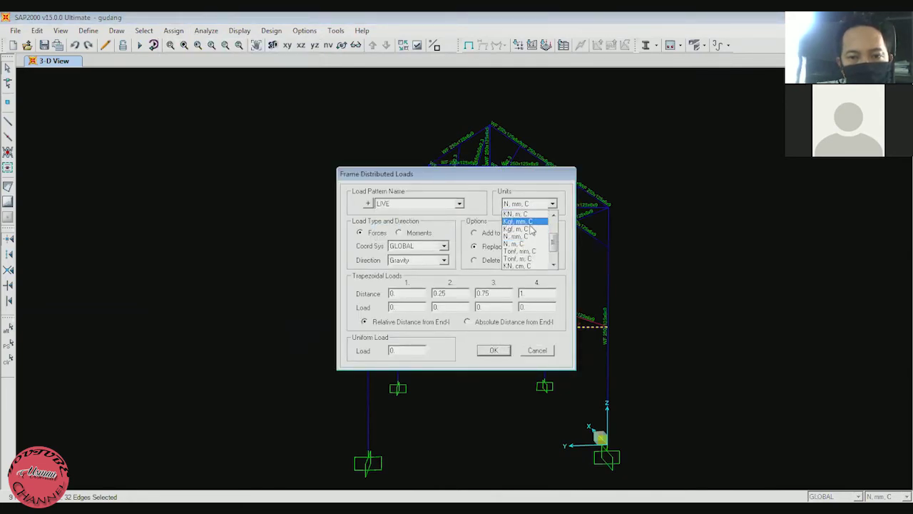
click(532, 229)
double_click(401, 348)
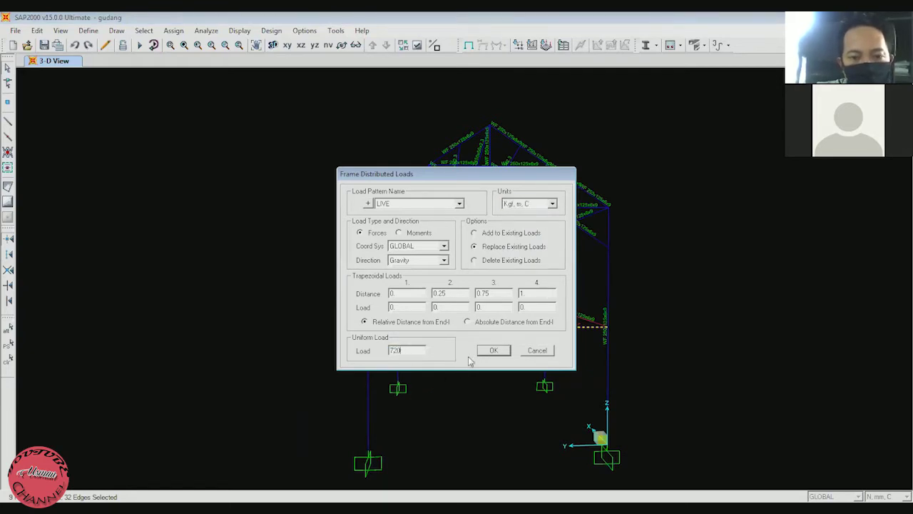
click(492, 351)
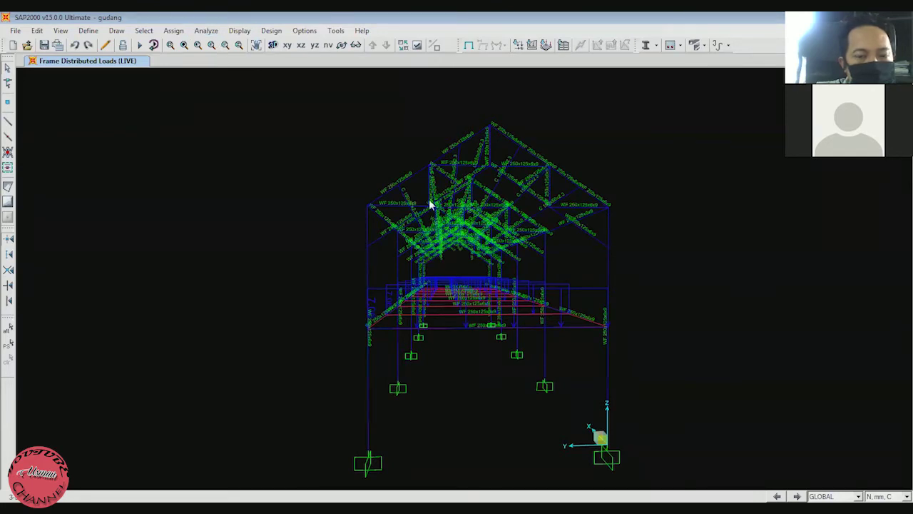
Step: Examine the live load assigned to the front floor beam in its line information
click(458, 314)
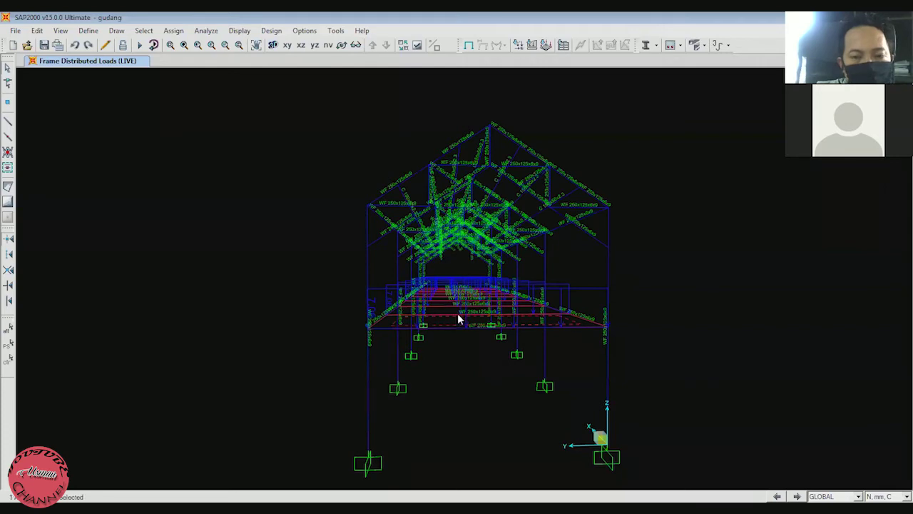
click(448, 311)
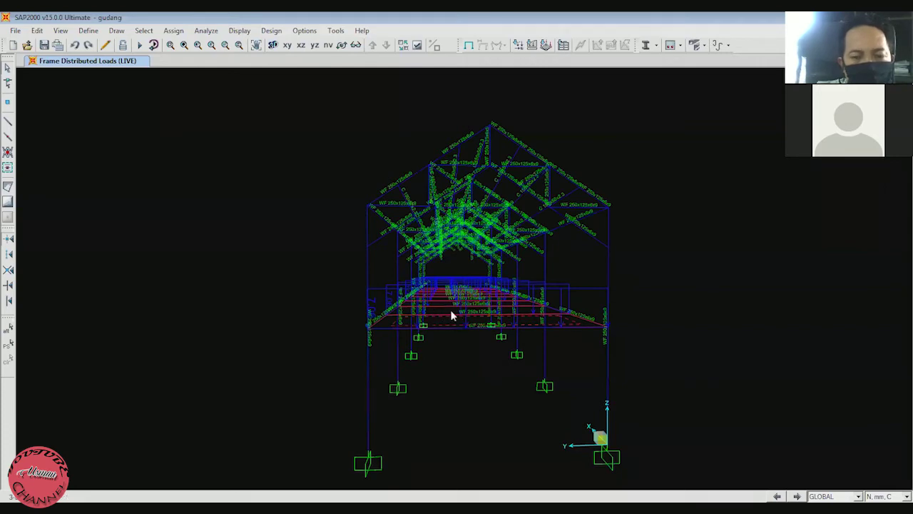
click(340, 48)
drag(359, 145, 273, 167)
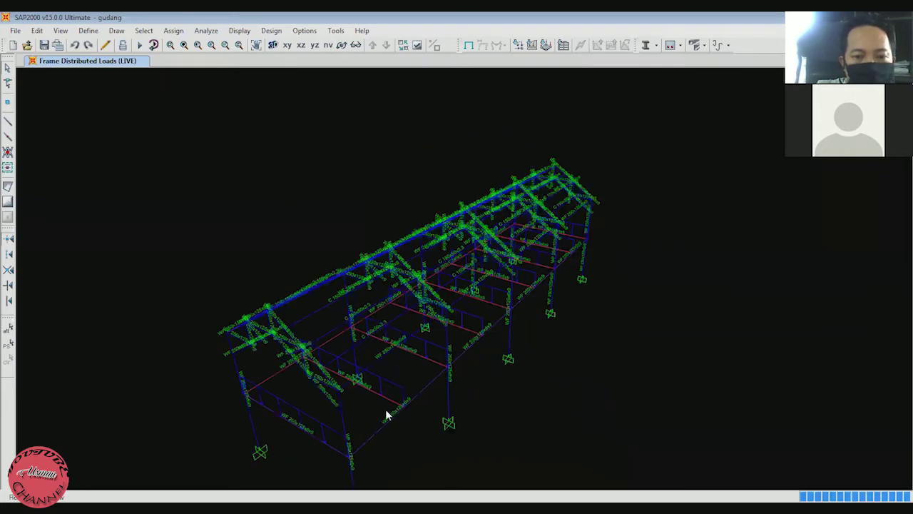
drag(383, 406, 360, 391)
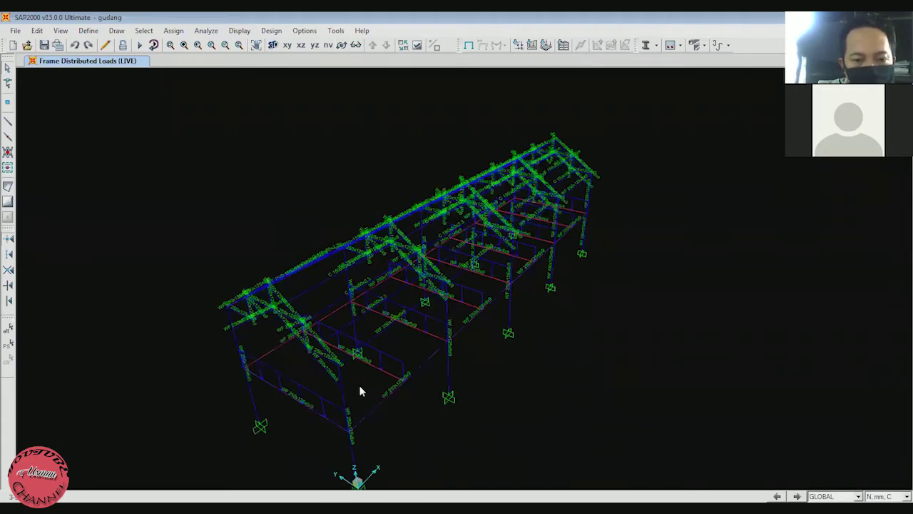
click(360, 391)
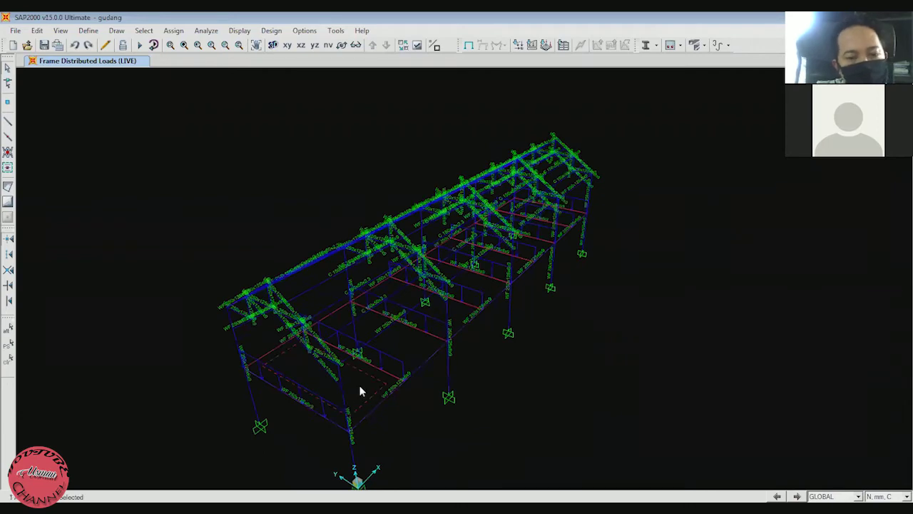
click(317, 416)
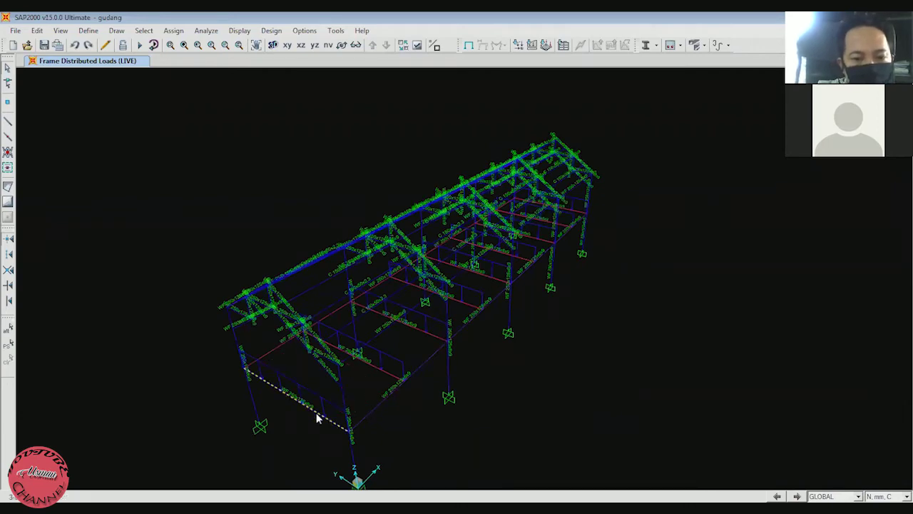
right_click(316, 415)
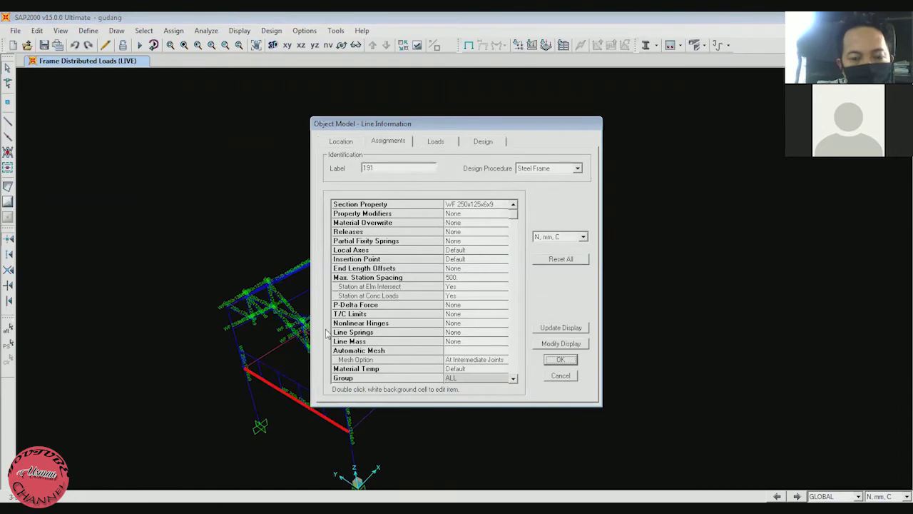
click(436, 140)
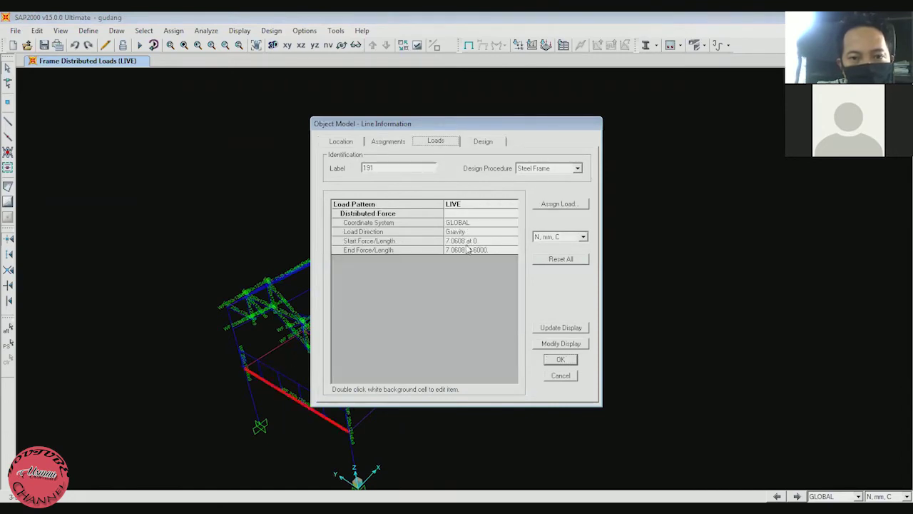
click(559, 375)
Step: Delete the existing LIVE distributed frame loads from all the floor beams
click(342, 45)
drag(388, 198, 509, 254)
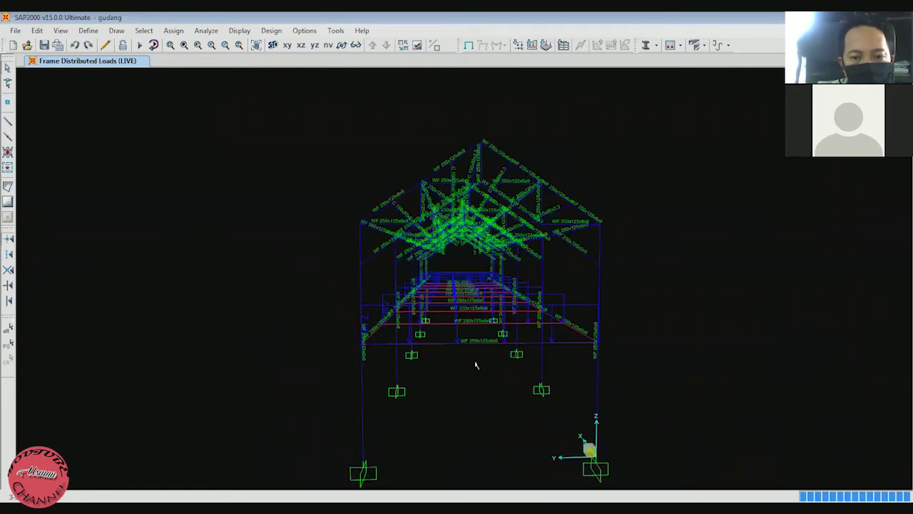
click(454, 271)
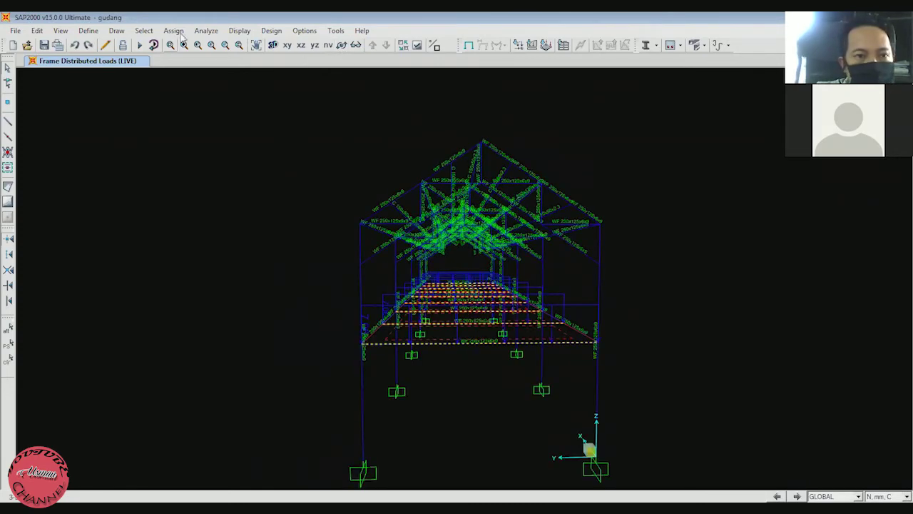
click(174, 30)
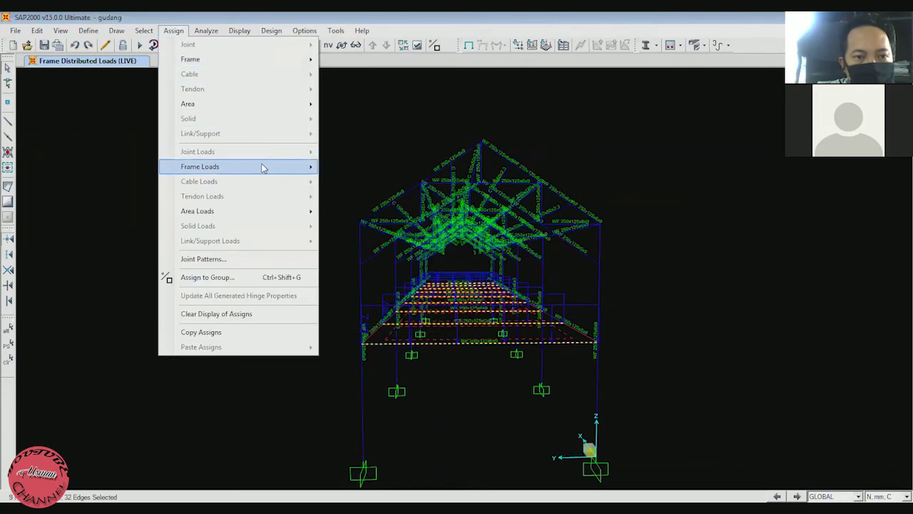
mouse_move(302, 167)
click(359, 195)
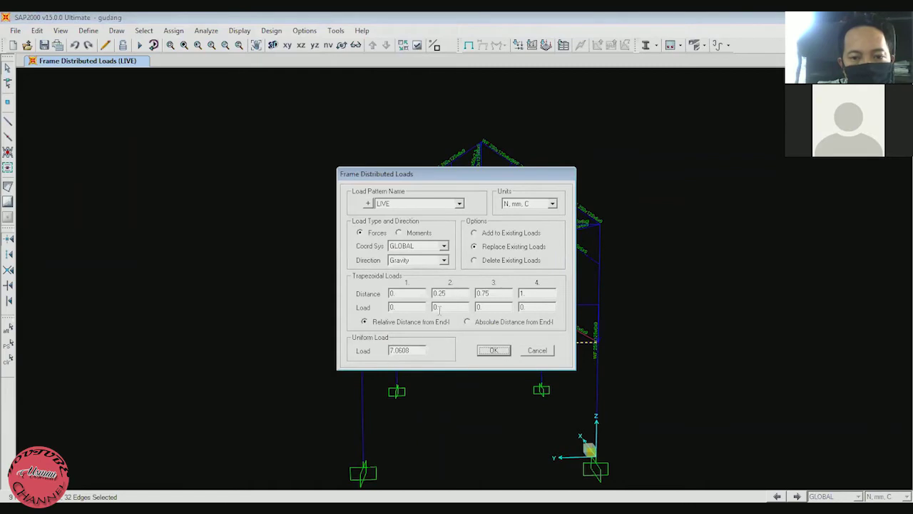
click(475, 261)
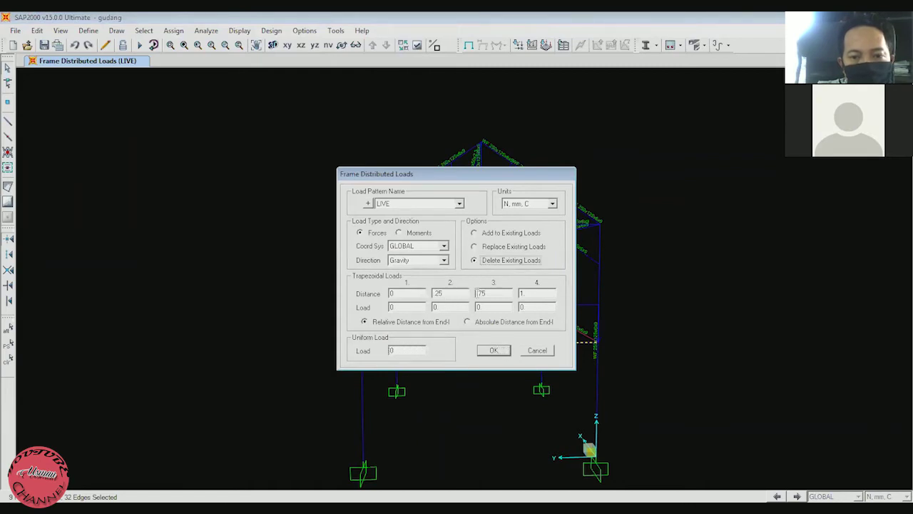
click(495, 350)
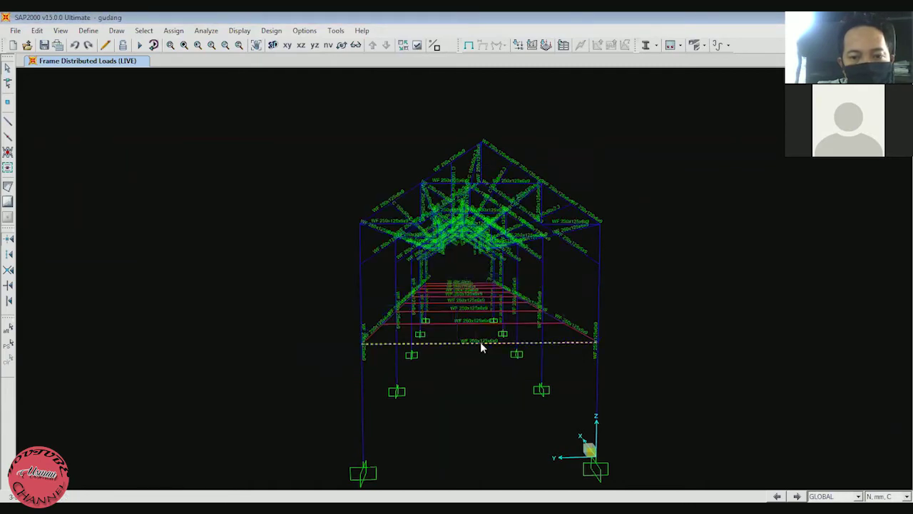
Step: Check the front floor beam's location, assignments and loads in its line information
right_click(480, 342)
click(341, 142)
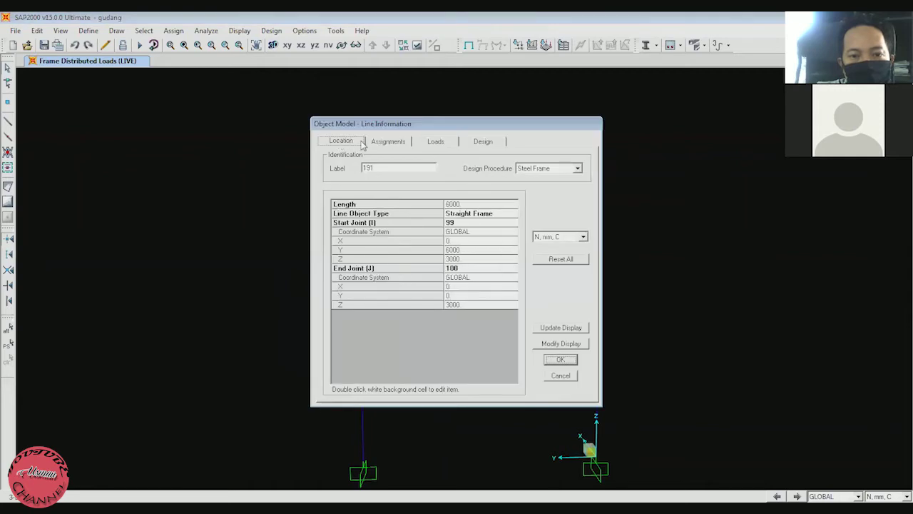
click(402, 142)
click(436, 142)
click(553, 377)
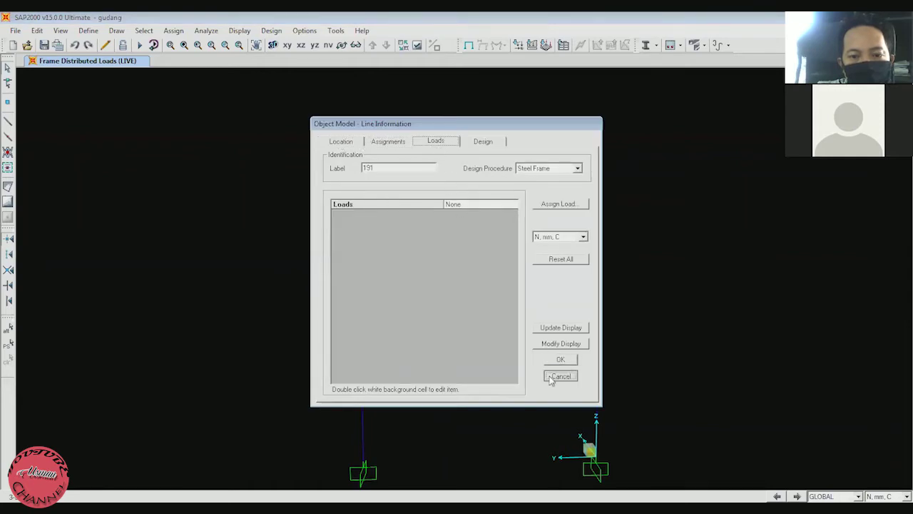
Step: Assign a uniform-to-frame area load of 720 in Kgf, m, C units to the floor areas, using pattern LIVE, Gravity direction and Two-Way distribution
click(173, 30)
mouse_move(236, 210)
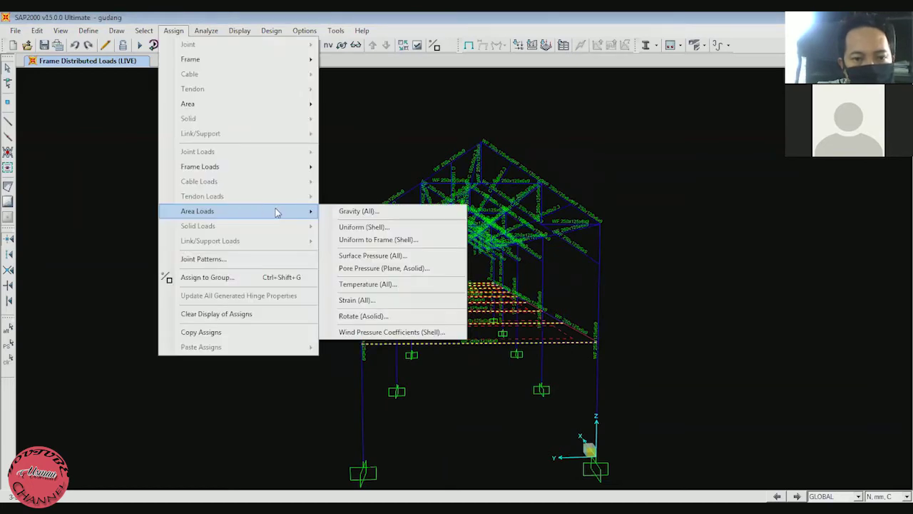
click(370, 241)
click(425, 237)
click(419, 259)
click(546, 238)
click(529, 264)
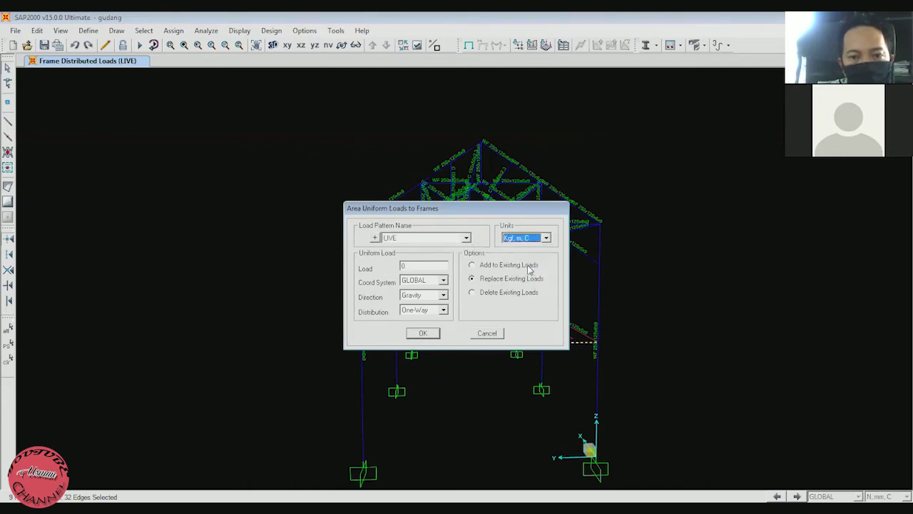
click(428, 310)
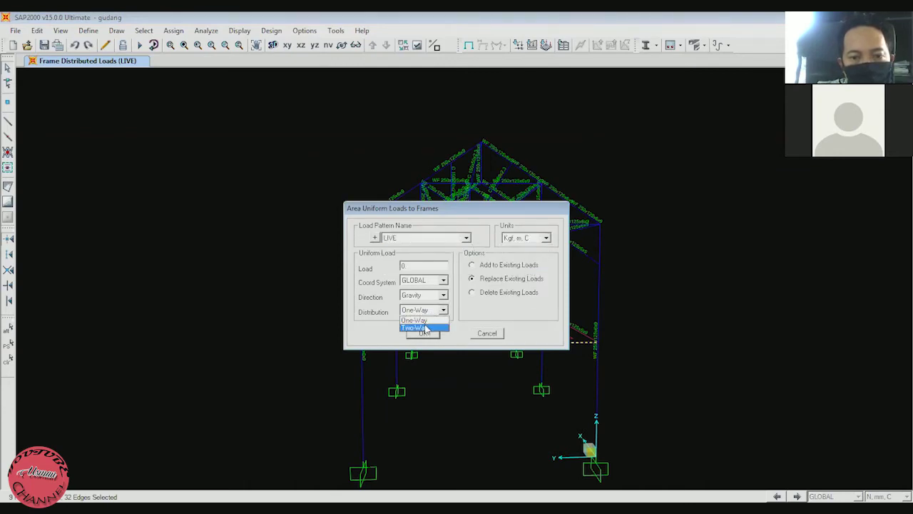
click(427, 327)
double_click(421, 265)
text(72)
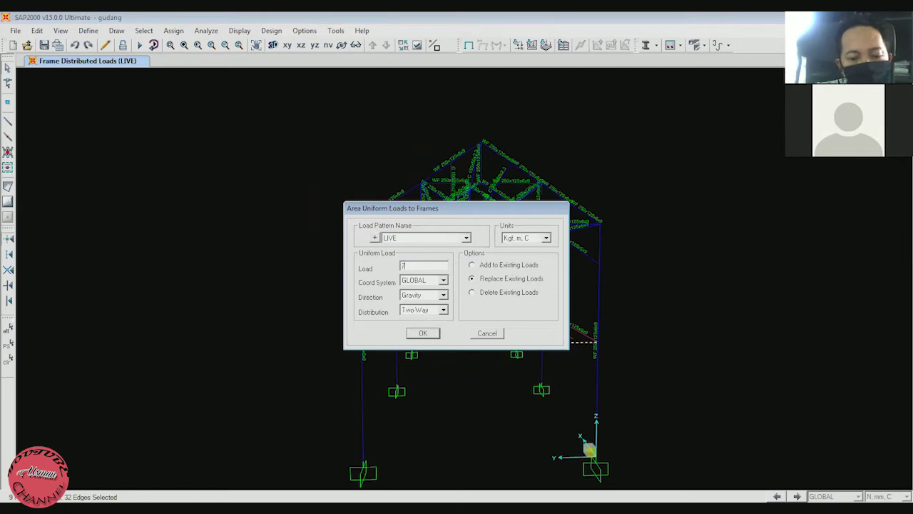
click(422, 333)
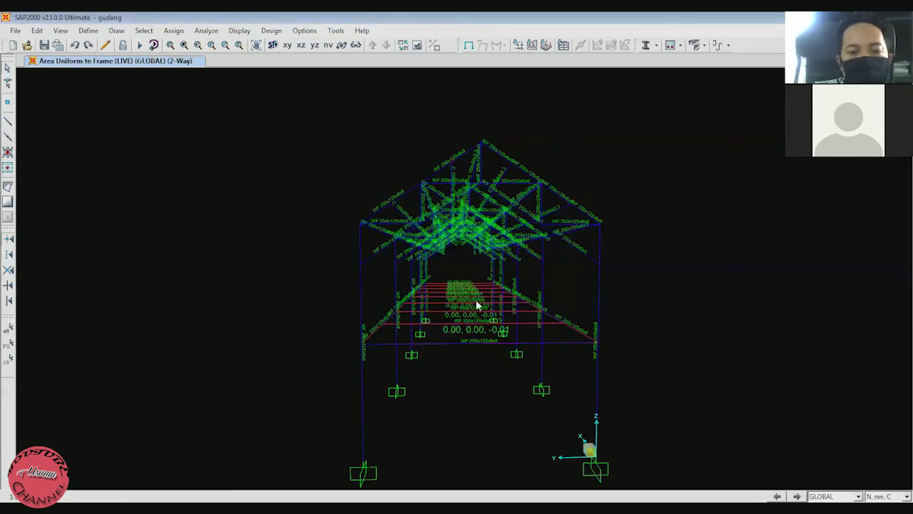
Step: Examine the live load assigned to a floor area in Kgf, m, C units
right_click(436, 157)
click(575, 237)
click(562, 262)
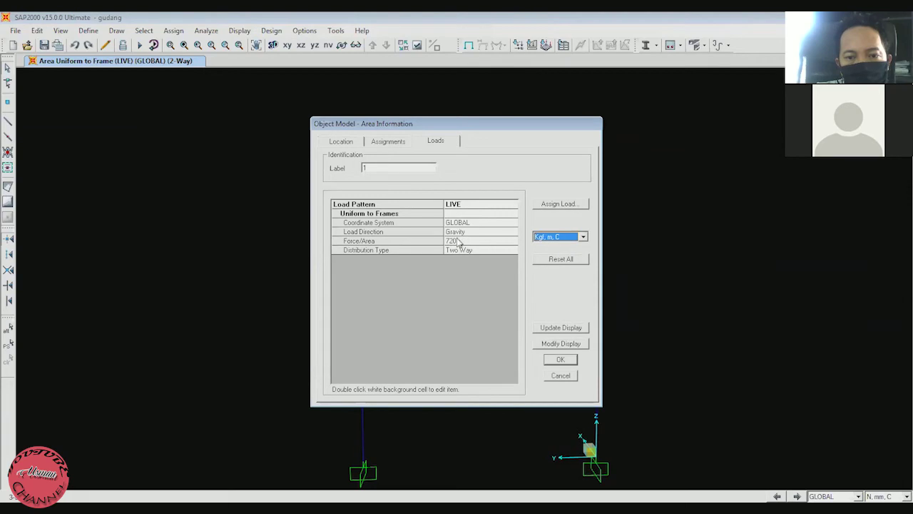
Step: Display the LIVE uniform area loads as two-way resultants on the frames and inspect their distribution along the intermediate floor beams
click(552, 376)
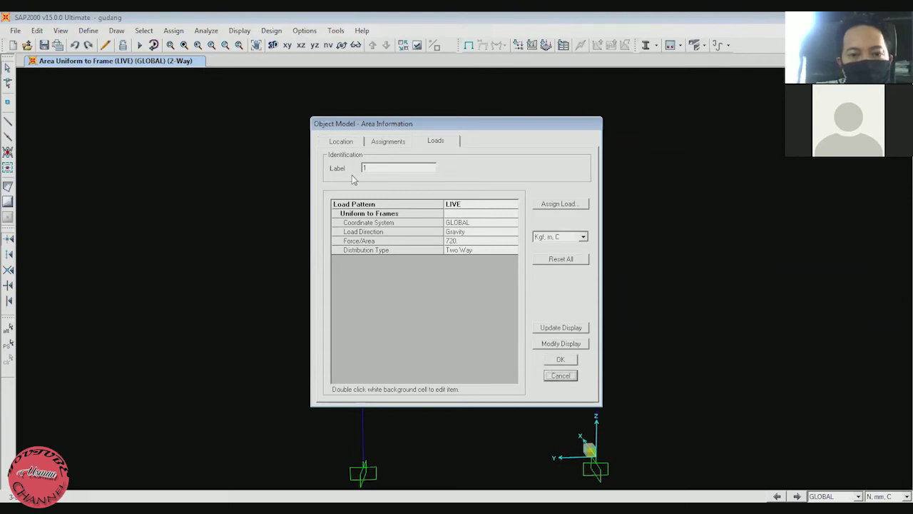
click(342, 47)
drag(405, 135, 350, 375)
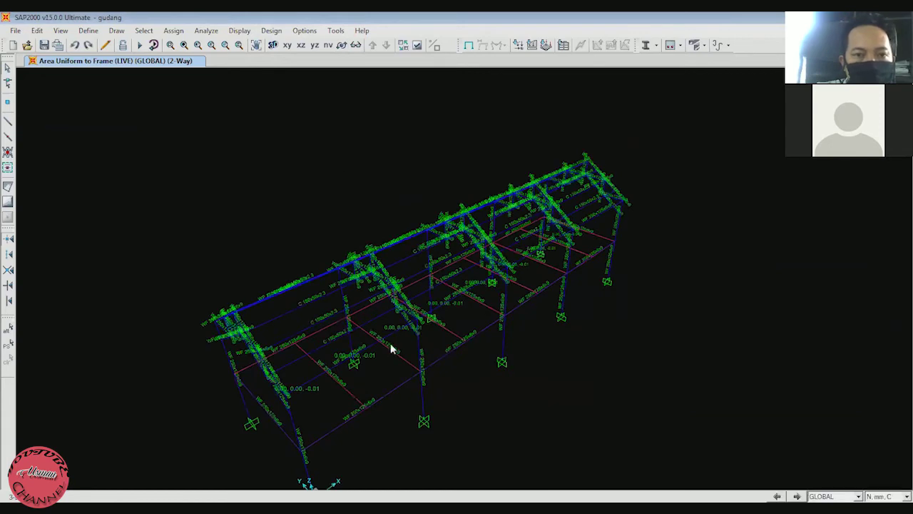
click(240, 30)
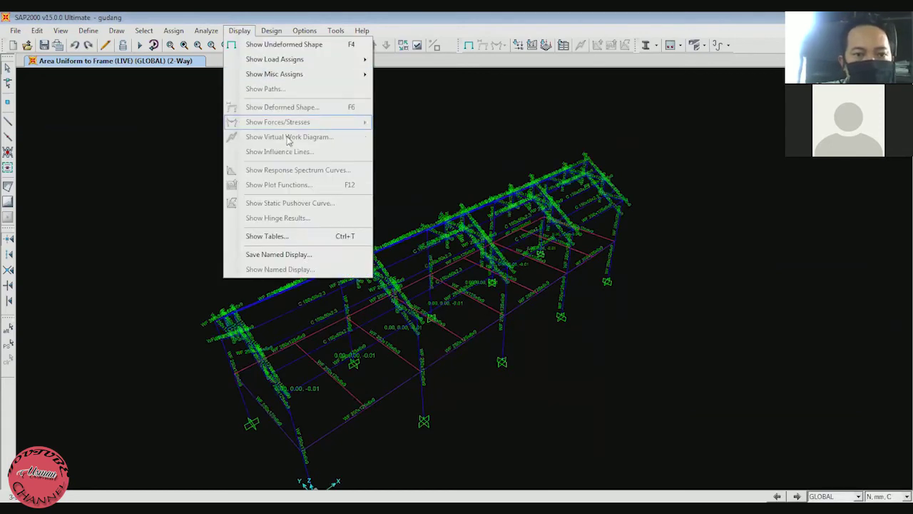
mouse_move(326, 66)
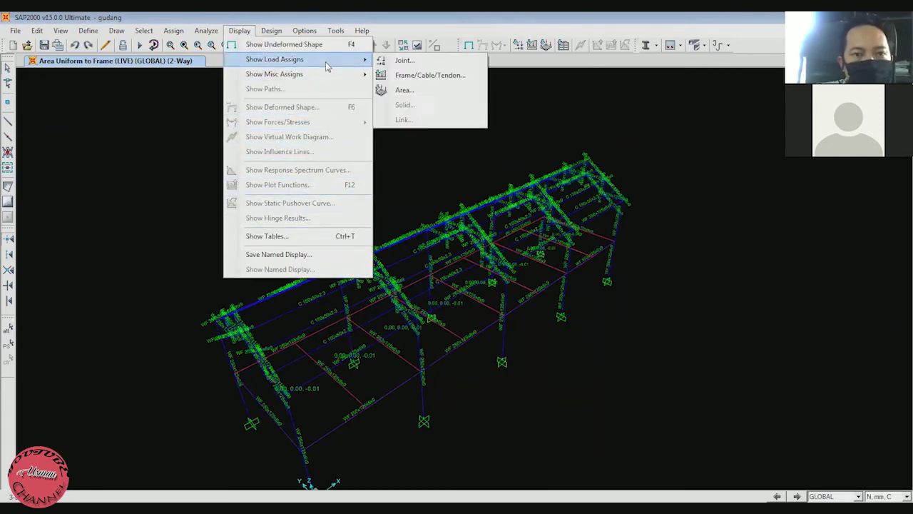
click(404, 90)
click(503, 143)
click(505, 162)
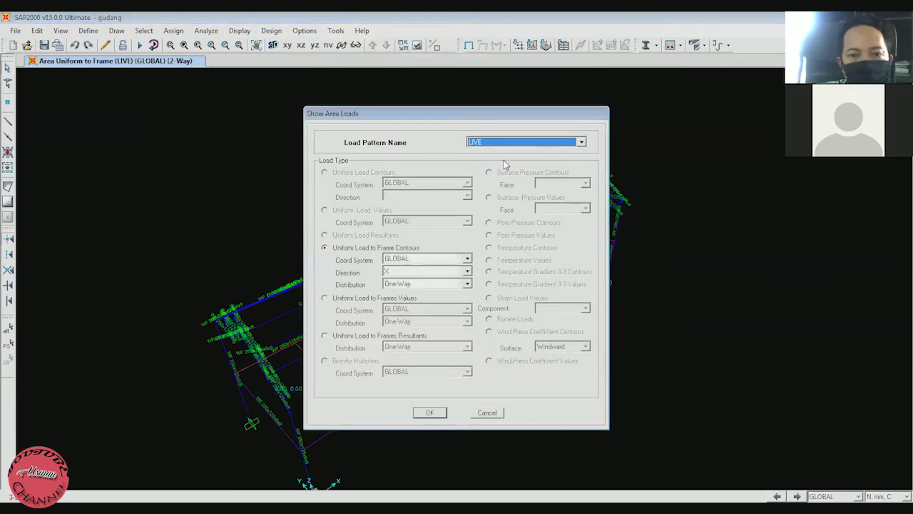
click(334, 337)
click(414, 349)
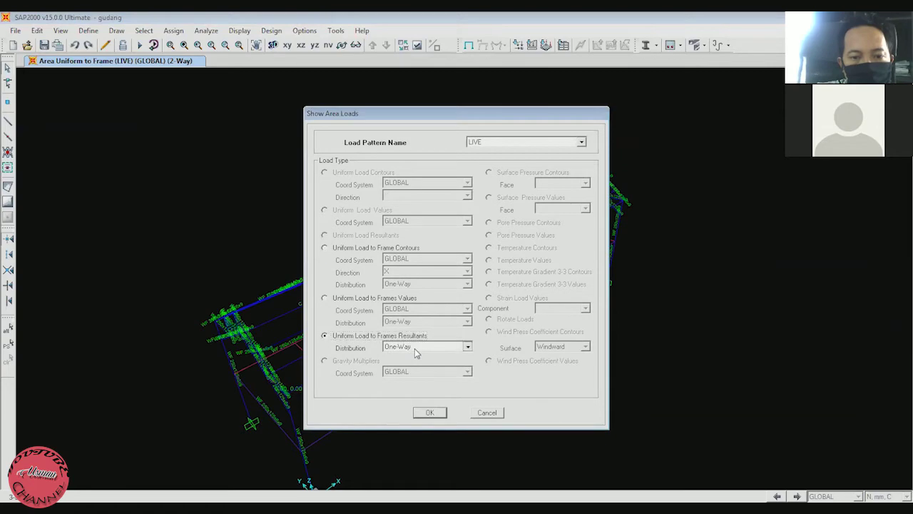
click(418, 364)
click(429, 414)
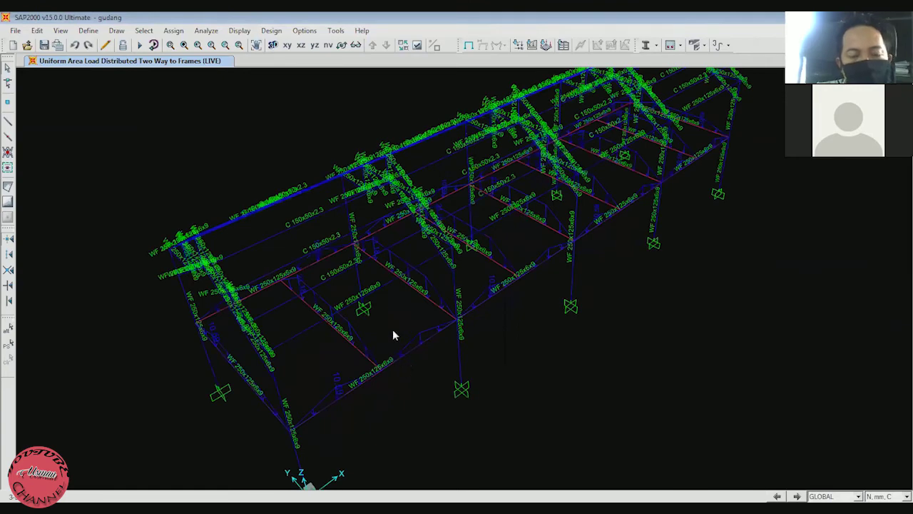
scroll(393, 329, up, 1)
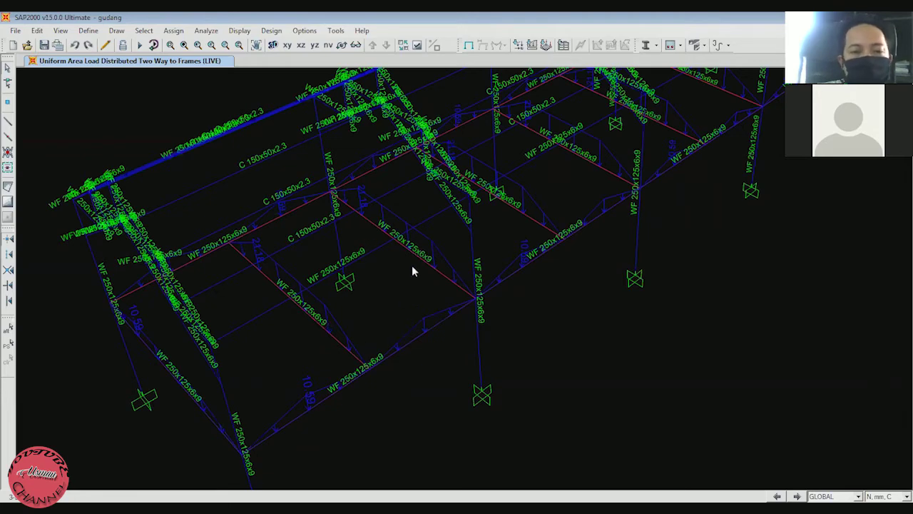
scroll(412, 265, down, 2)
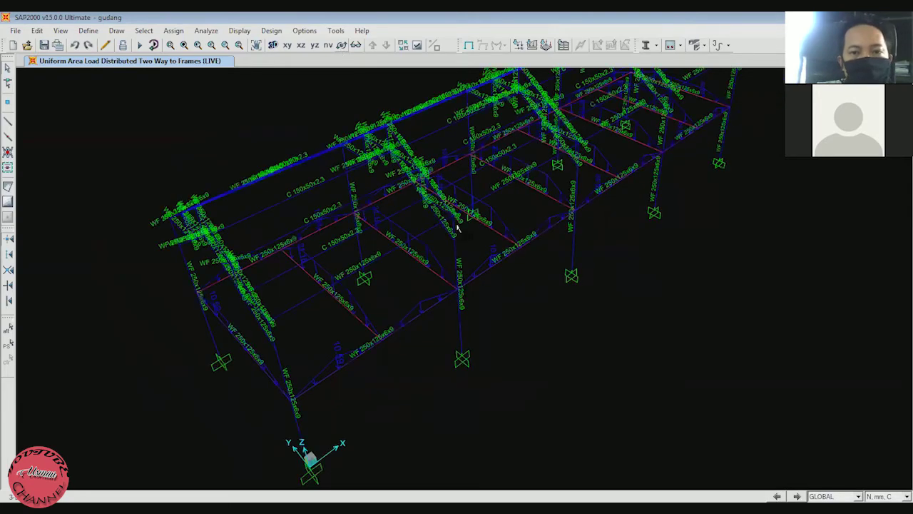
middle_drag(499, 221, 538, 270)
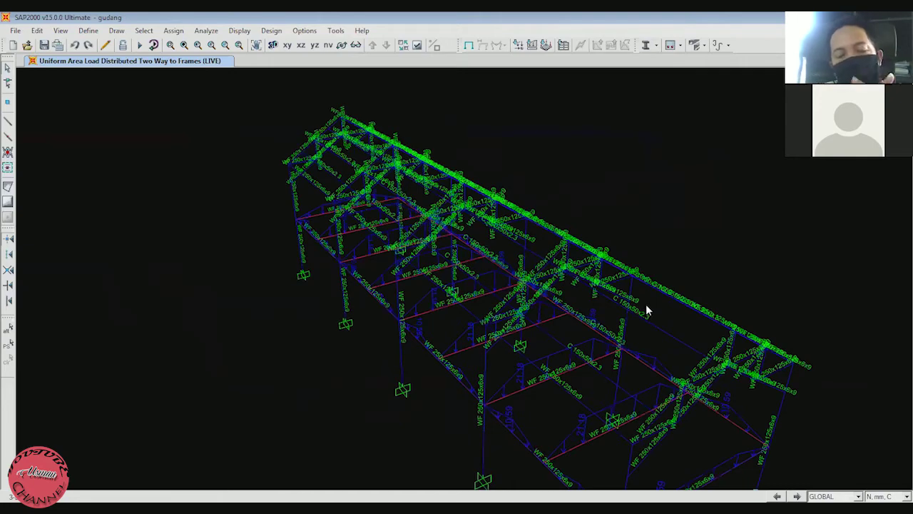
middle_drag(469, 150, 393, 136)
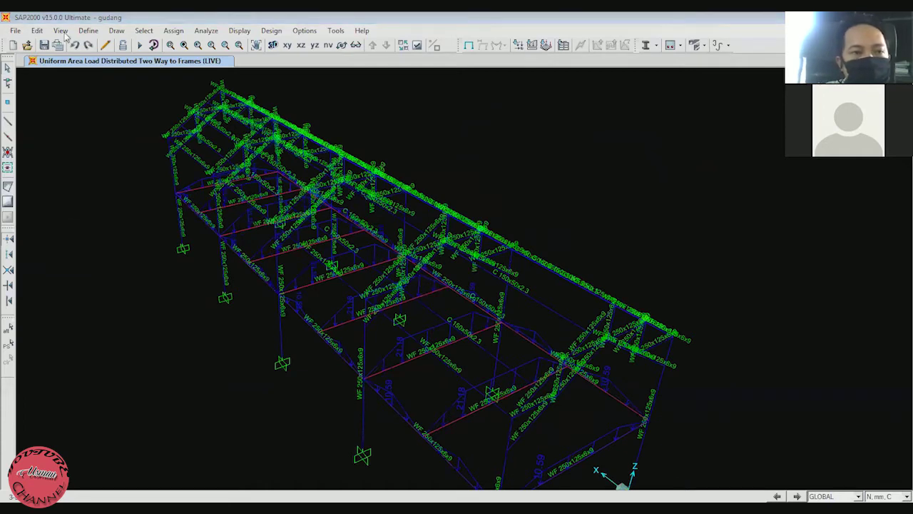
Step: Add a new material of type Concrete with a weight per unit volume of 0
click(88, 31)
click(90, 44)
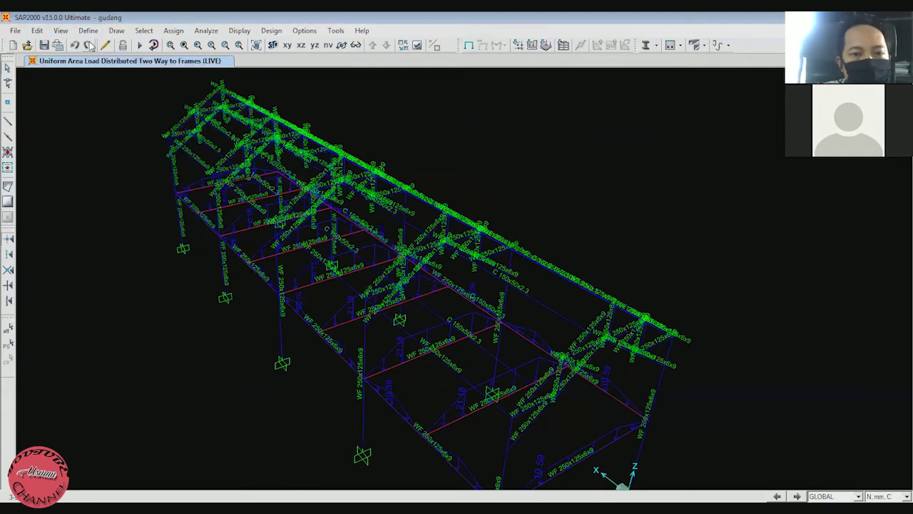
click(509, 237)
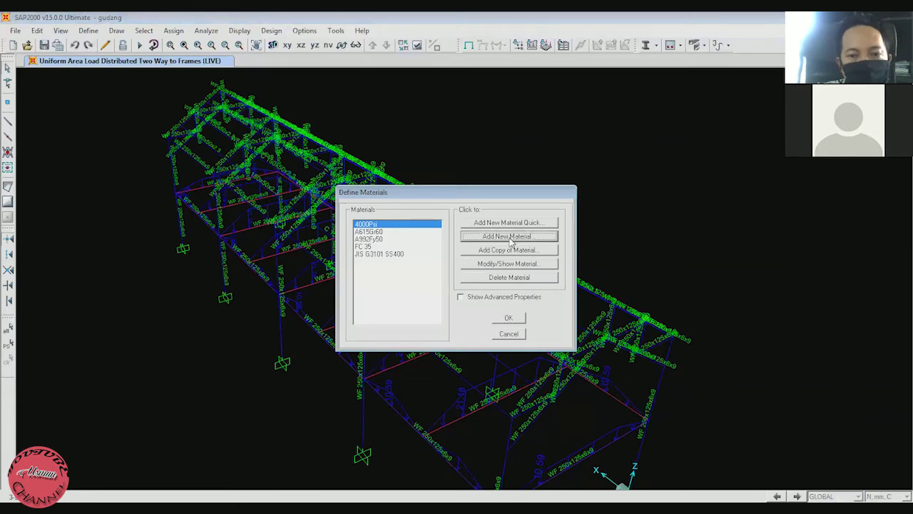
click(536, 152)
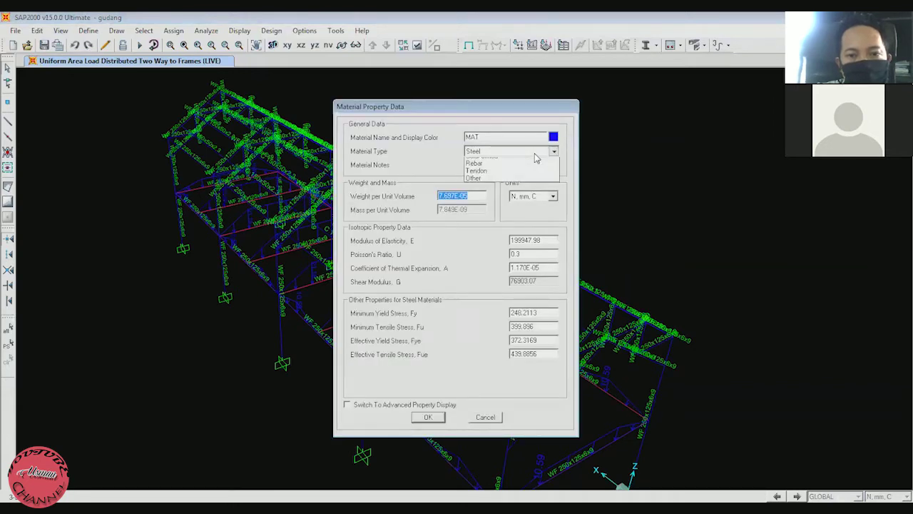
click(534, 169)
double_click(478, 195)
text(0)
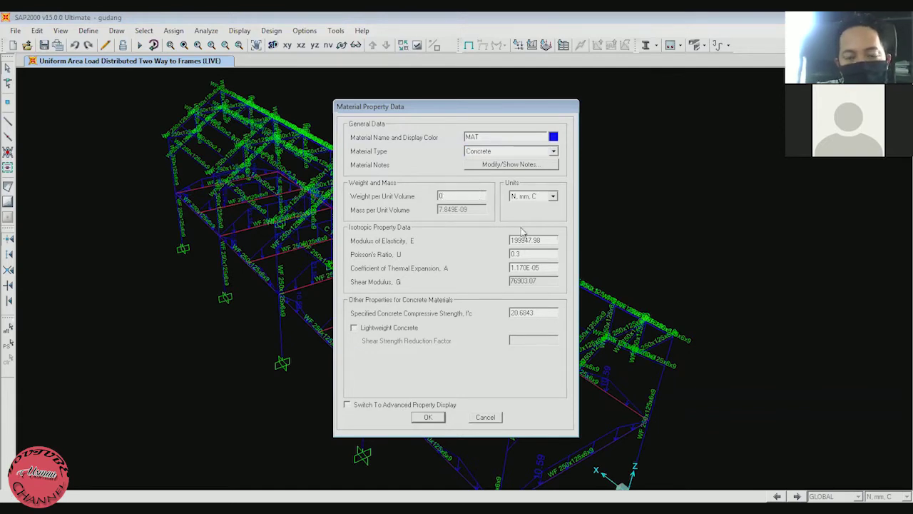
click(440, 418)
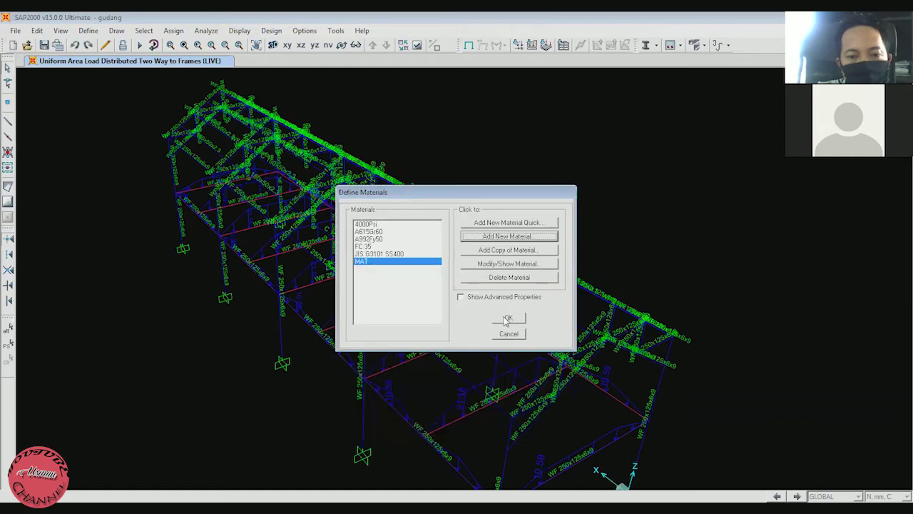
Step: Rename the new weightless concrete material as DUMMY PELAT
click(499, 263)
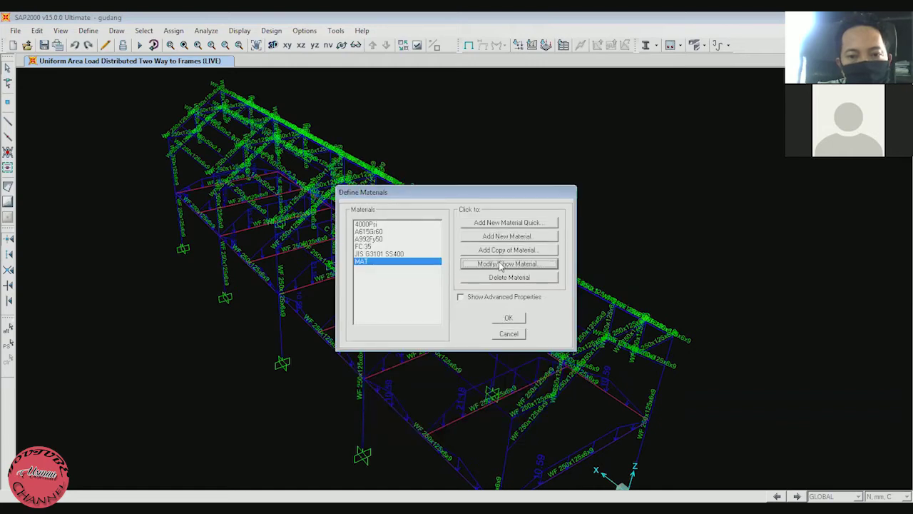
double_click(490, 136)
text(D)
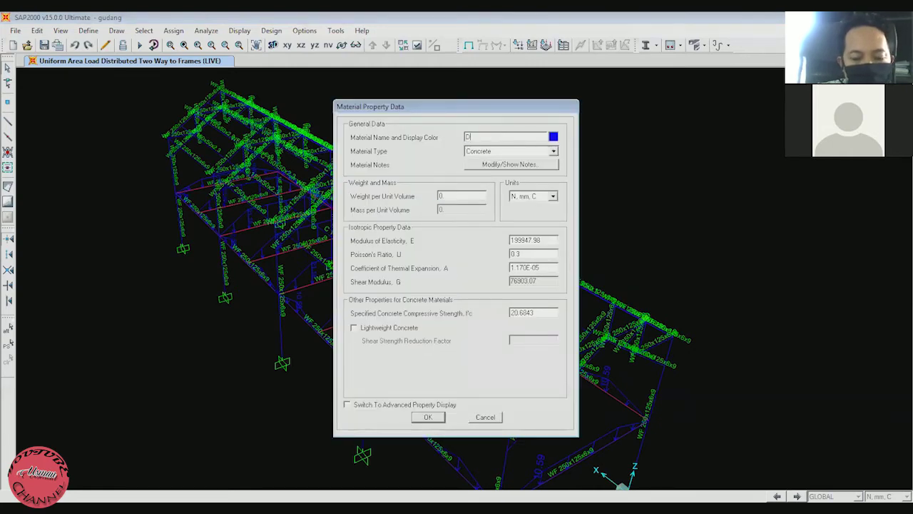
text(UMMY PELAT)
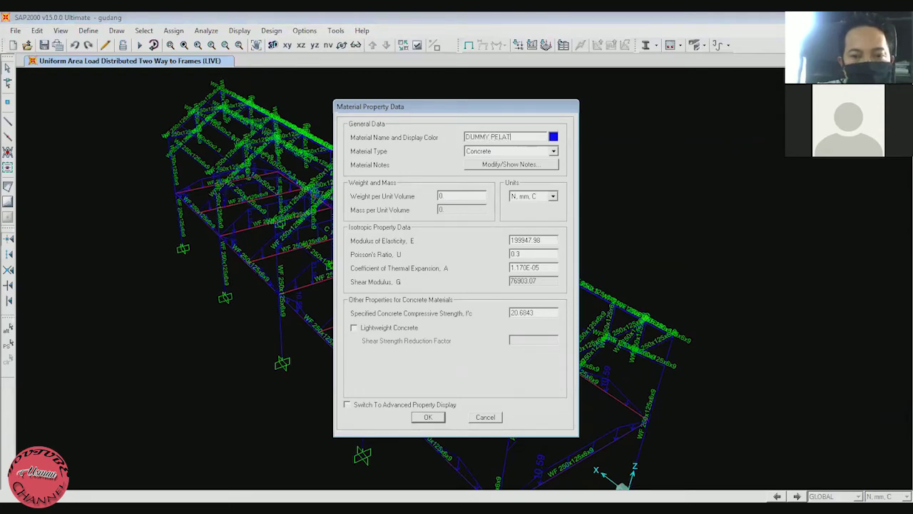
click(428, 418)
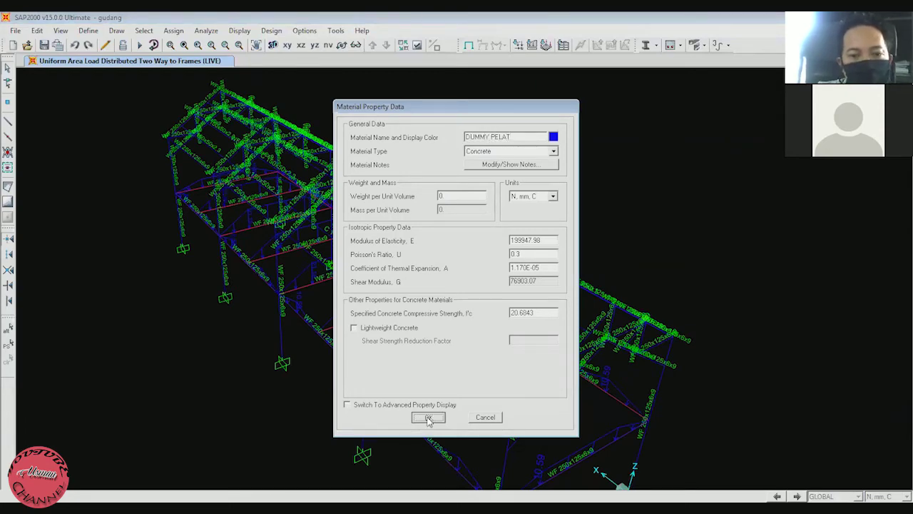
click(507, 316)
Step: Add a new shell area section named DUMMY ATAP
click(92, 30)
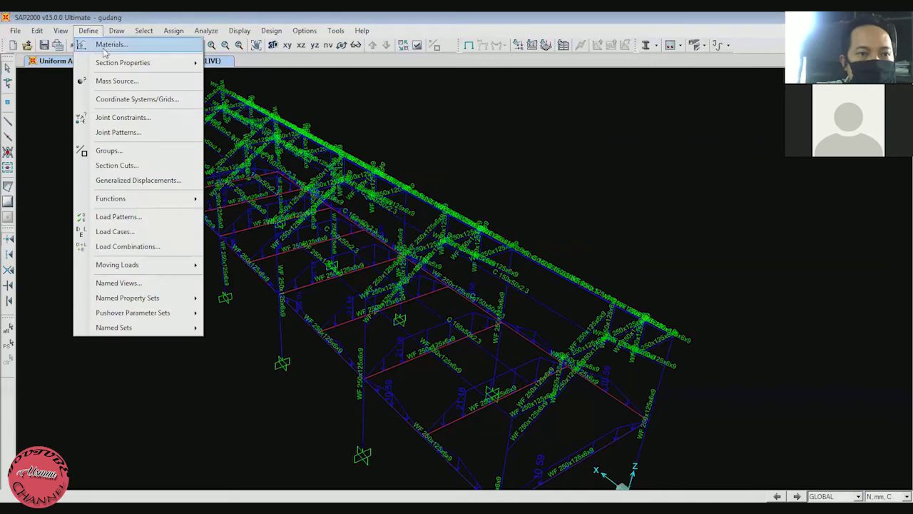
mouse_move(120, 65)
click(248, 112)
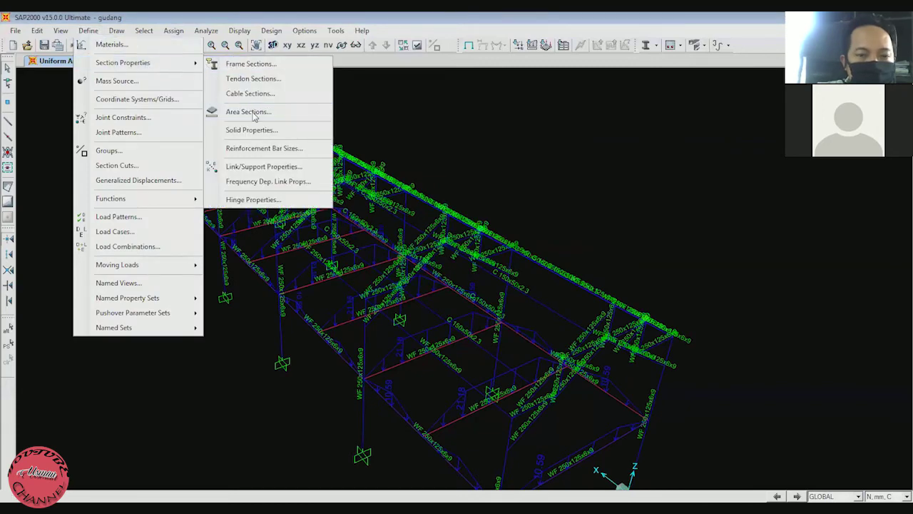
click(514, 220)
click(509, 228)
click(508, 250)
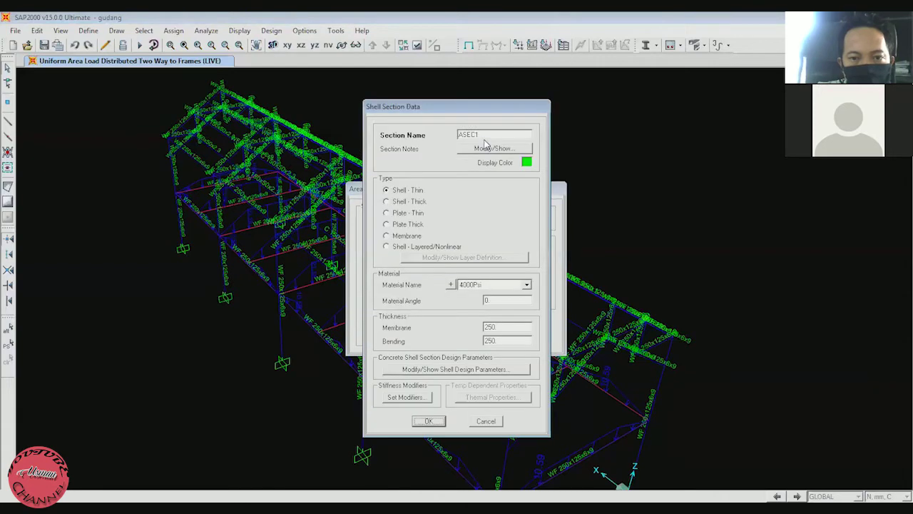
text(DUMMY ATAP)
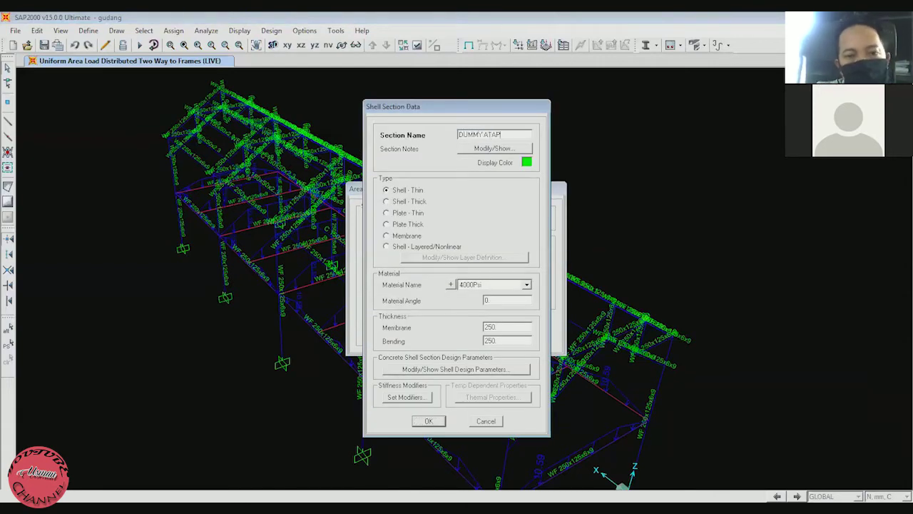
Step: Make the DUMMY ATAP section a Plate - Thin of material DUMMY PELAT, with membrane and bending thicknesses of 100 mm
click(410, 214)
click(483, 286)
click(481, 317)
double_click(509, 327)
text(100)
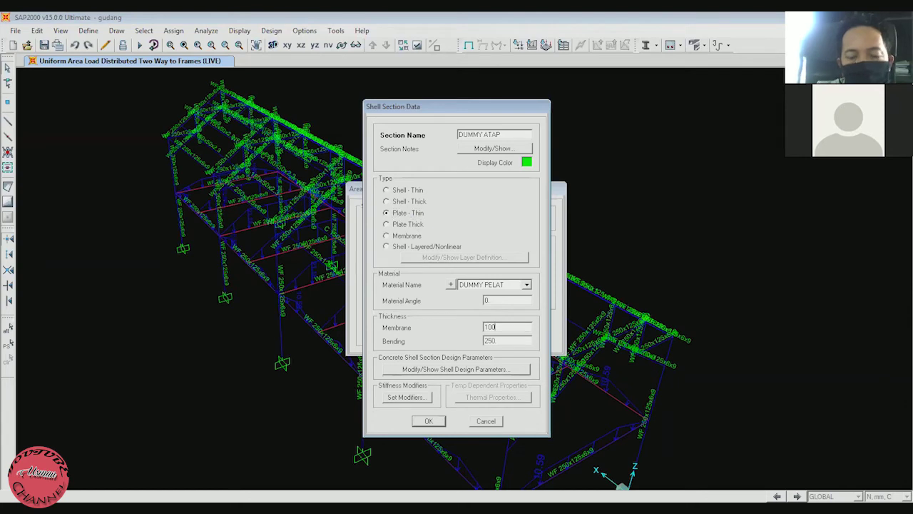
double_click(508, 341)
text(100)
click(429, 421)
click(512, 323)
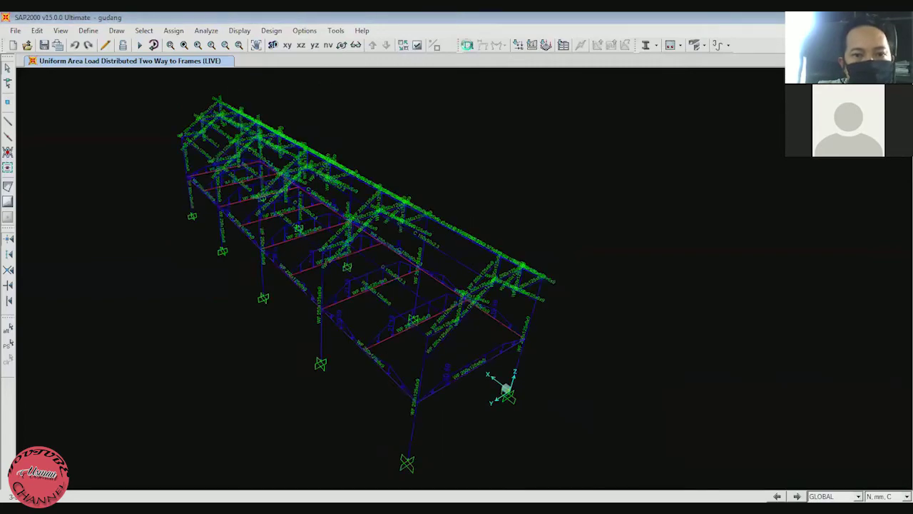
Step: Show the plain 3-D model with the frame section labels turned off
click(418, 46)
click(368, 209)
click(423, 360)
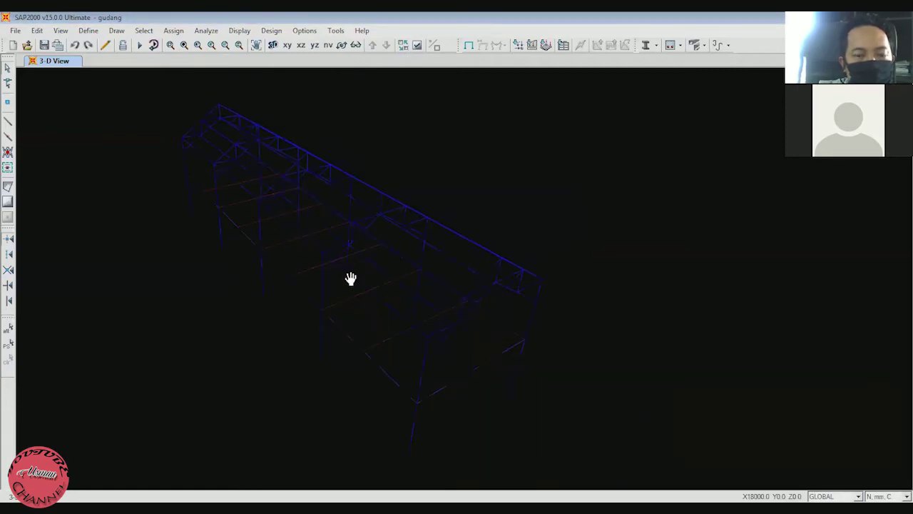
click(343, 45)
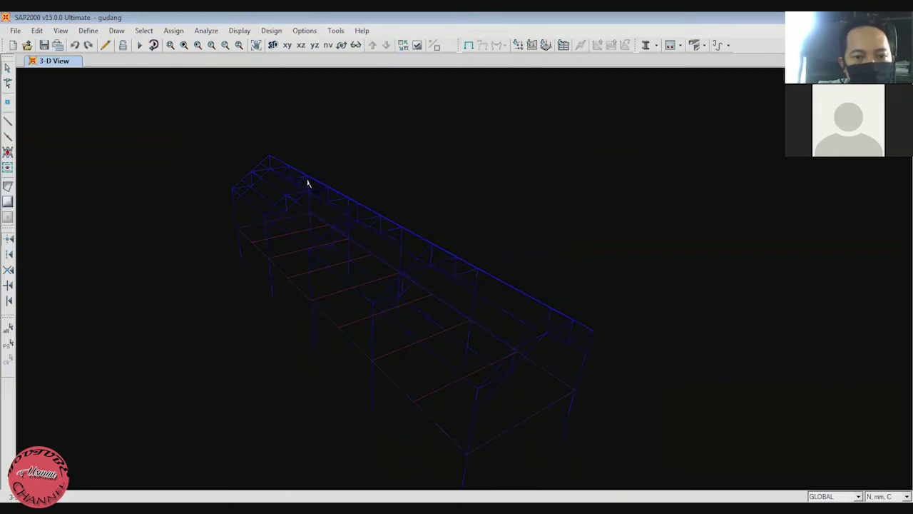
drag(342, 188, 277, 169)
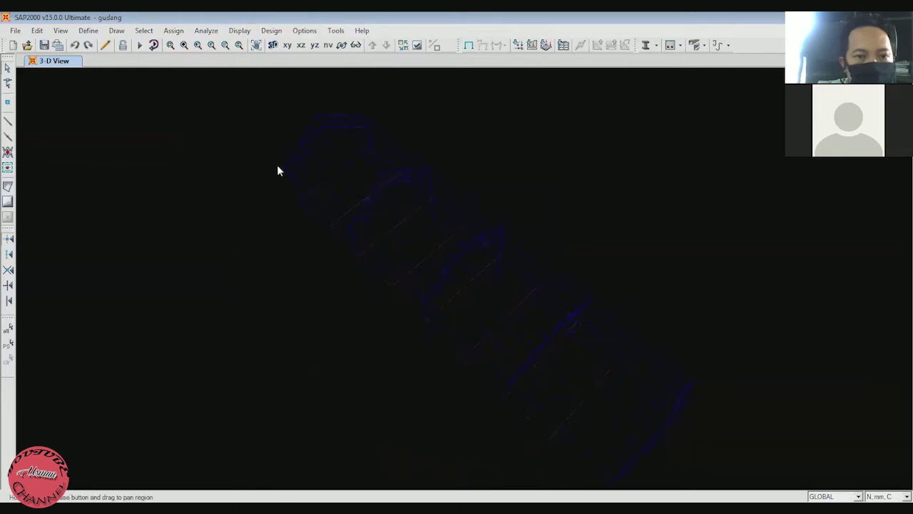
click(8, 186)
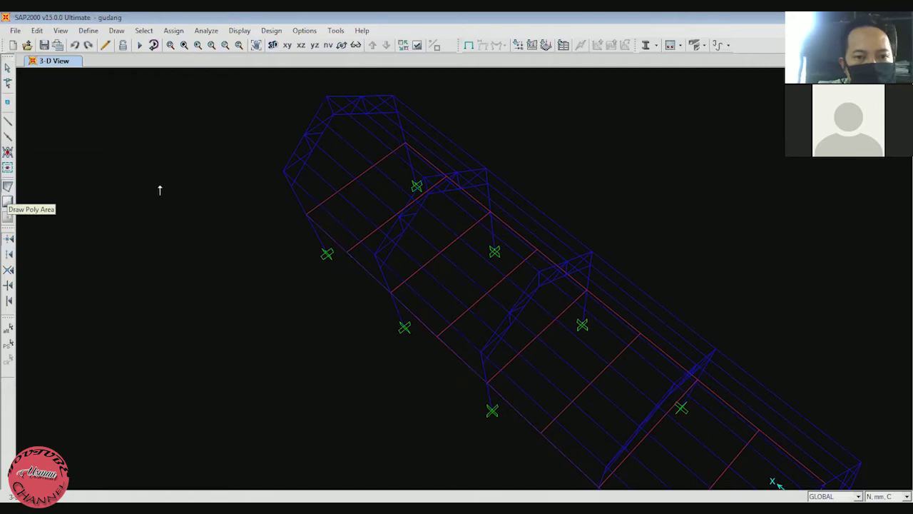
scroll(330, 95, down, 3)
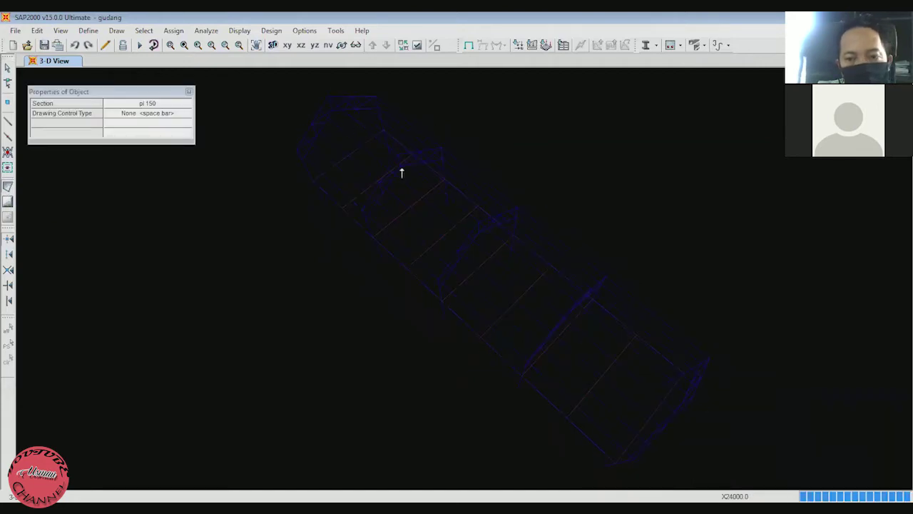
scroll(619, 374, down, 1)
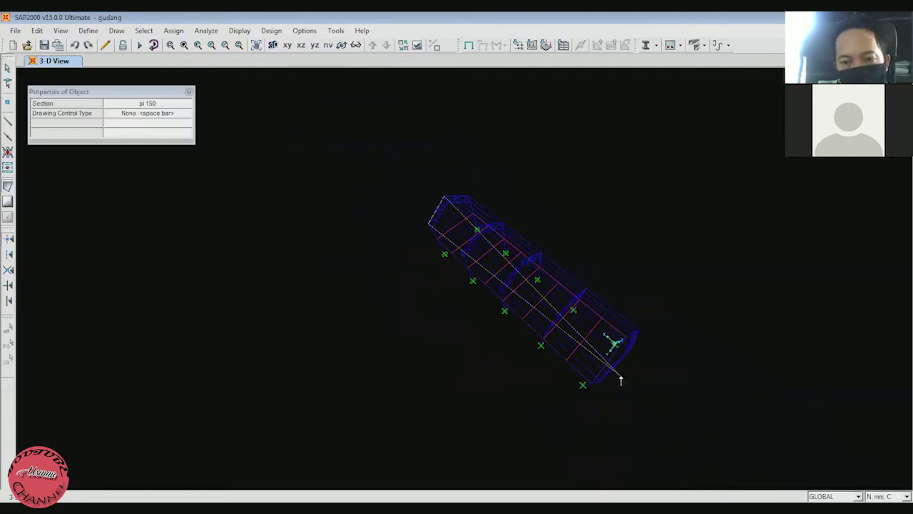
scroll(619, 375, up, 3)
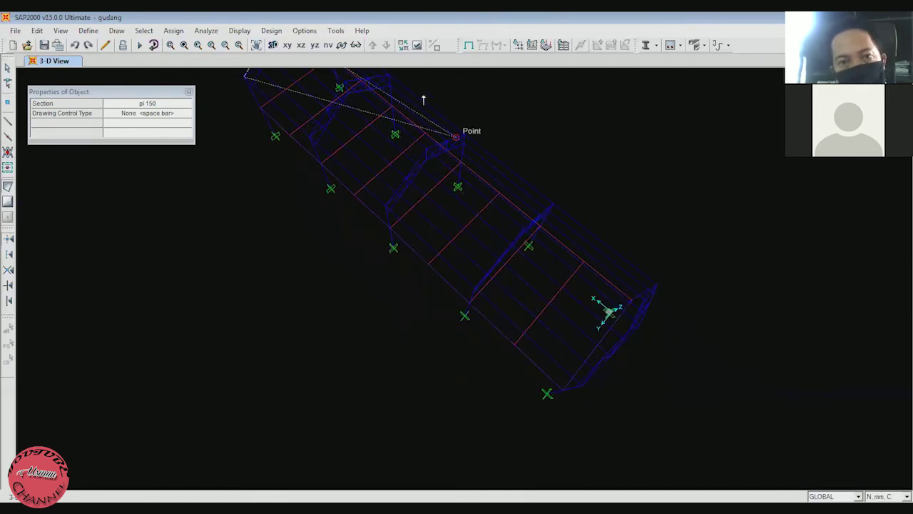
key(Escape)
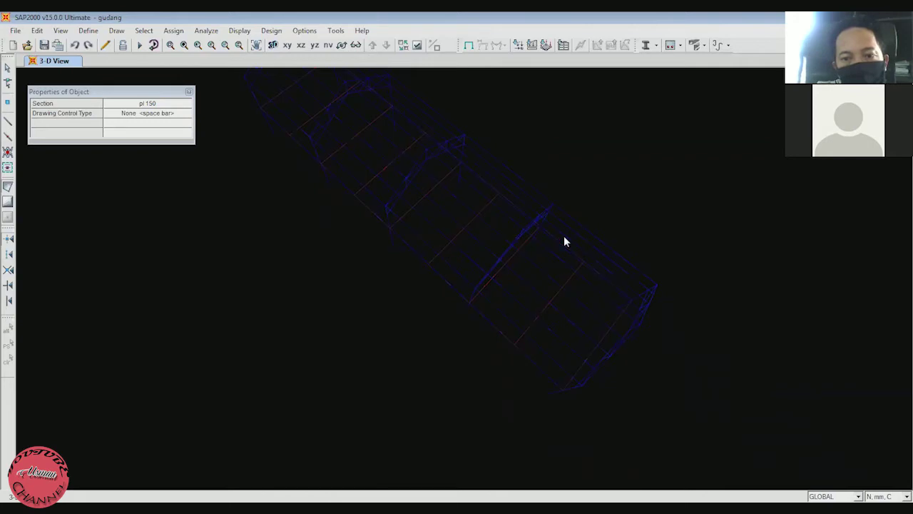
key(Escape)
middle_drag(367, 73, 480, 207)
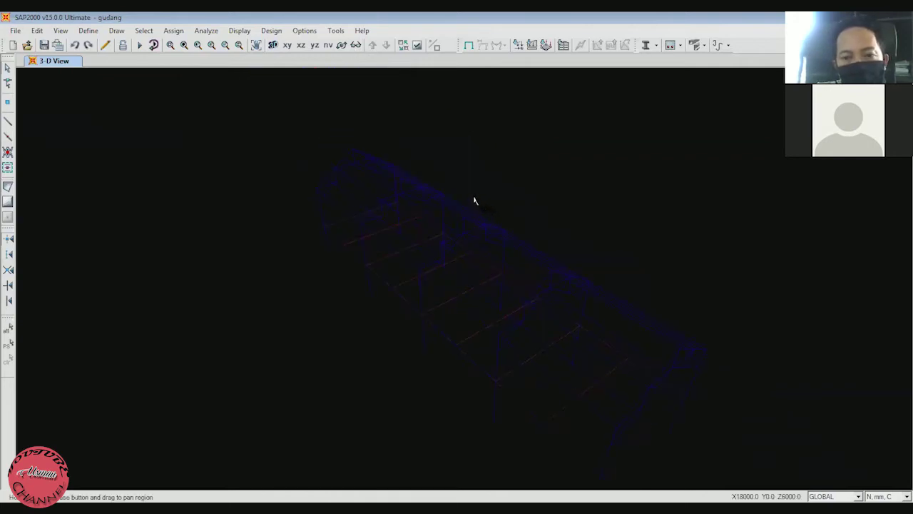
Step: Draw a four-corner area of section pl 150 over one roof slope, from eave to ridge along the whole building
shift+middle_drag(467, 183, 476, 184)
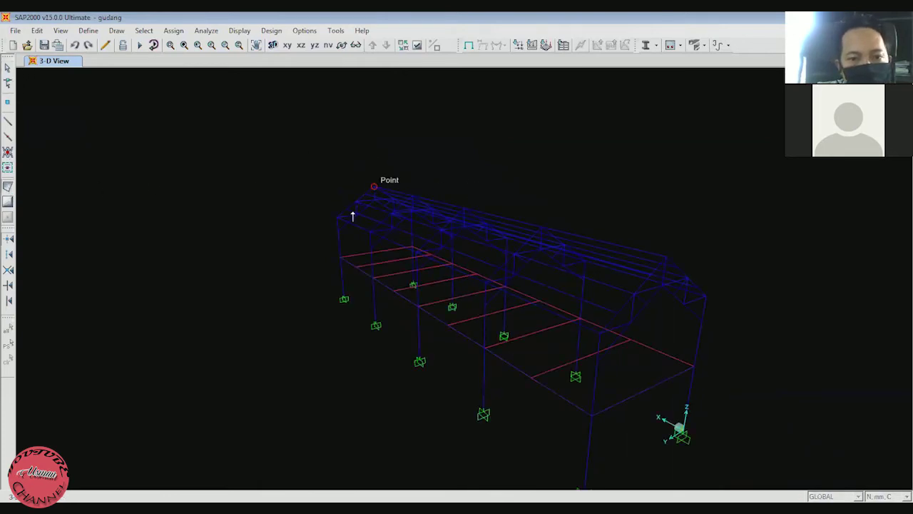
click(339, 216)
click(373, 188)
click(600, 333)
double_click(664, 260)
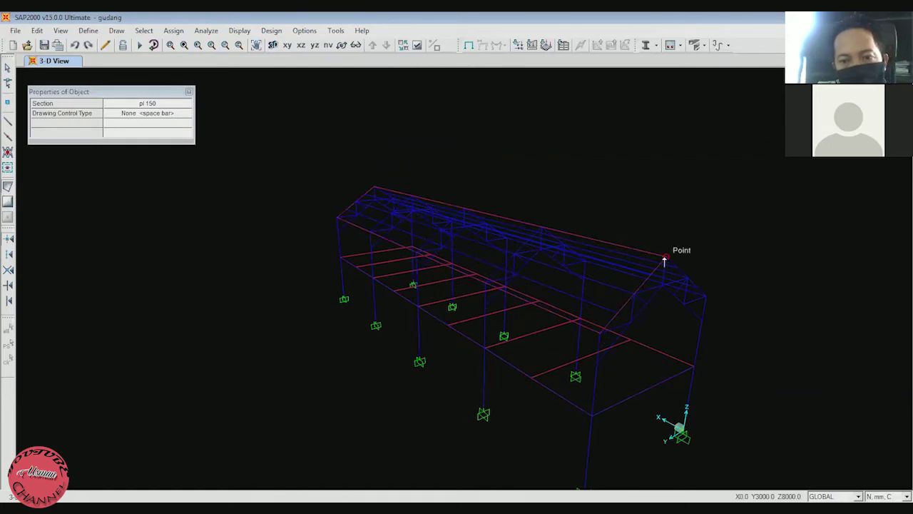
key(Escape)
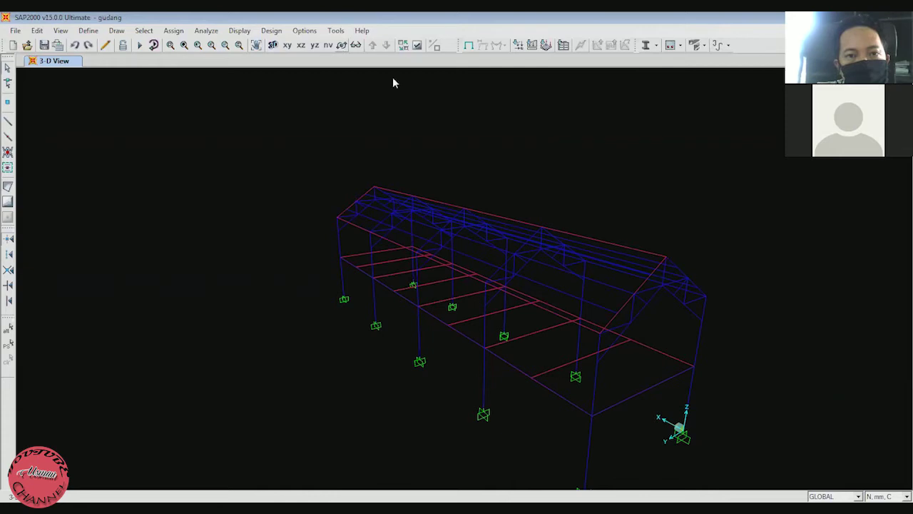
Step: Draw a matching four-corner pl 150 area over the opposite roof slope, sharing the ridge corners
click(341, 45)
drag(491, 204, 460, 193)
click(7, 187)
click(434, 268)
click(542, 338)
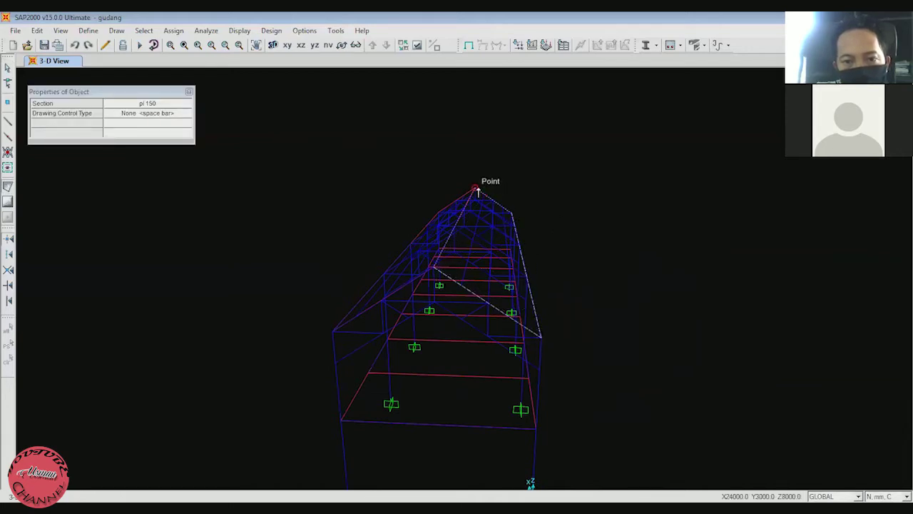
click(478, 189)
key(Escape)
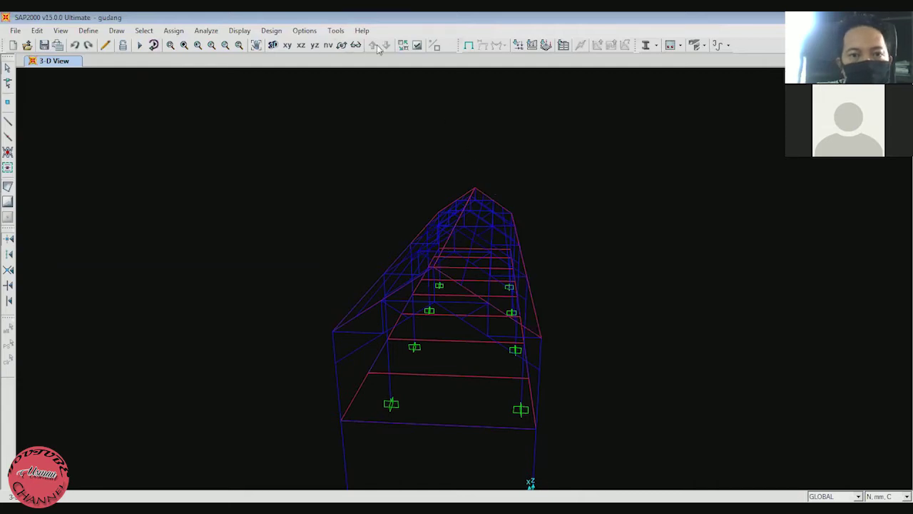
Step: Check both roof areas in the extruded view from several angles and return to the plain line view
click(417, 45)
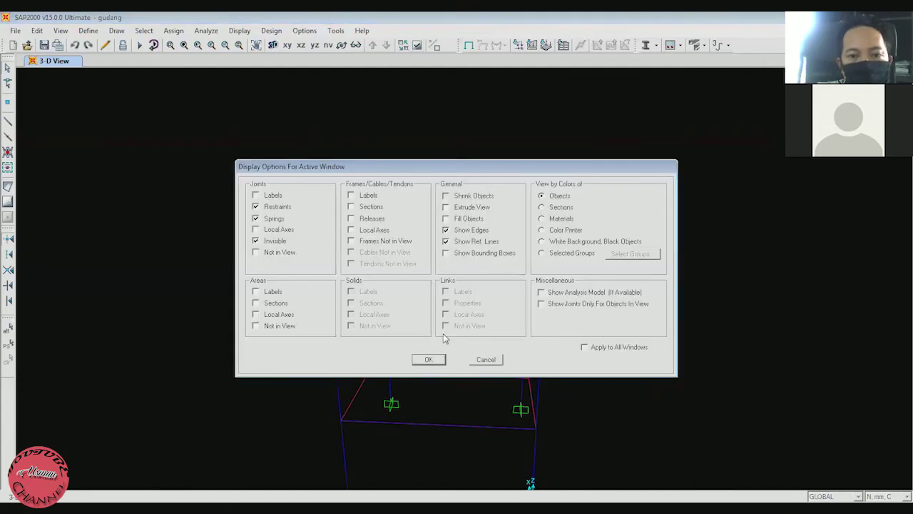
click(429, 359)
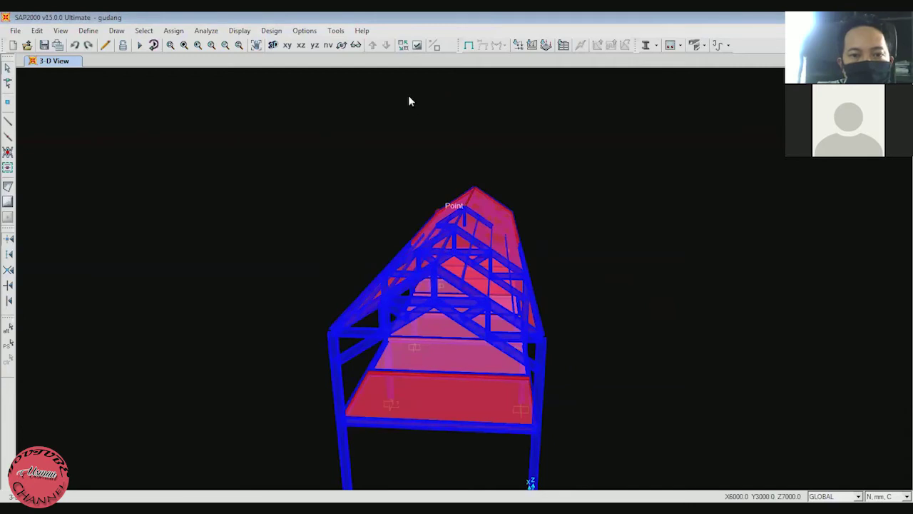
click(342, 45)
drag(432, 232, 579, 288)
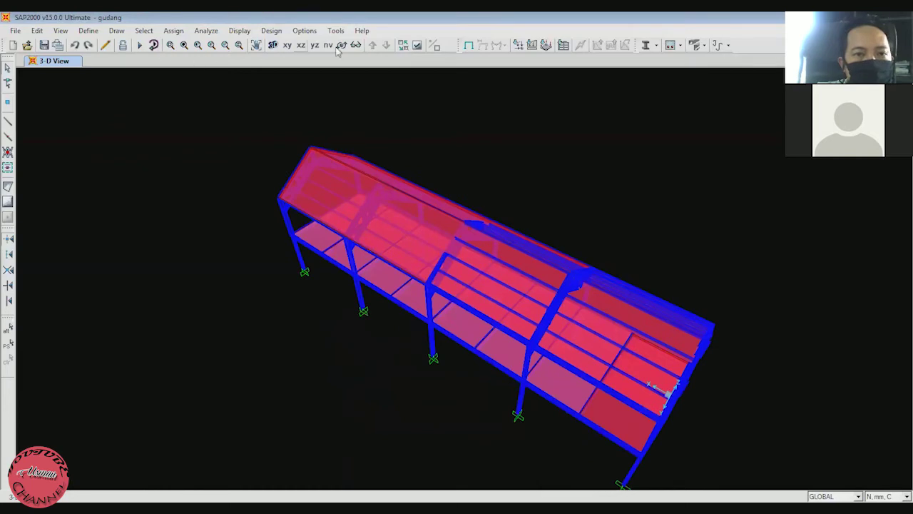
click(419, 44)
click(470, 209)
click(424, 359)
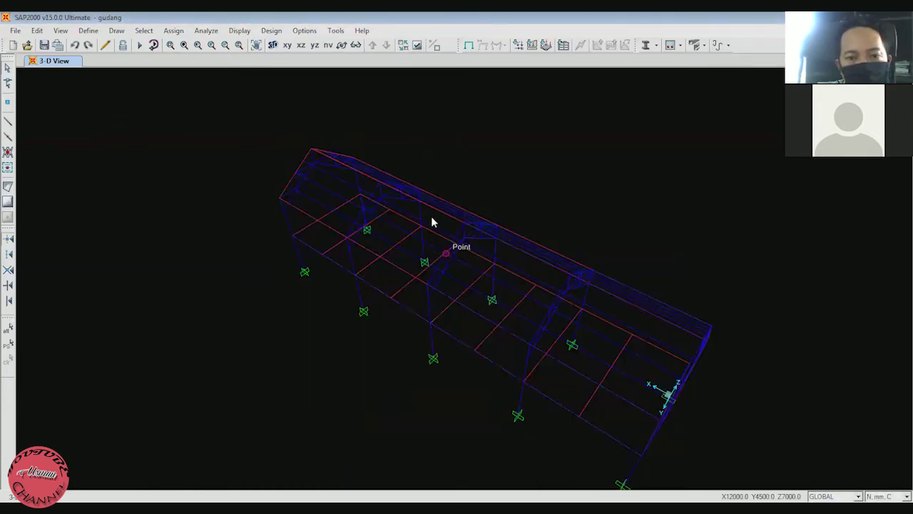
Step: Assign both roof areas a two-way uniform load to frames of 25 in Kgf, m, C for RAIN, in the gravity direction, replacing existing loads
key(F8)
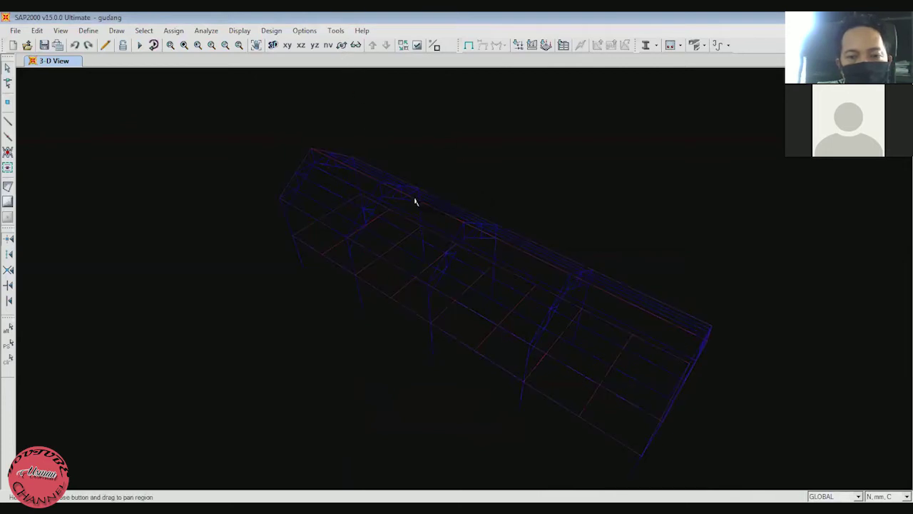
shift+middle_drag(532, 273, 539, 275)
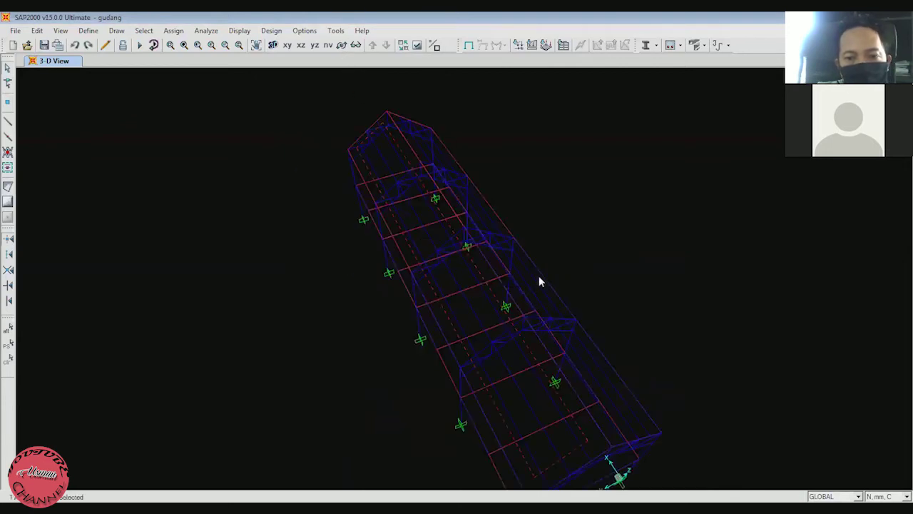
click(206, 31)
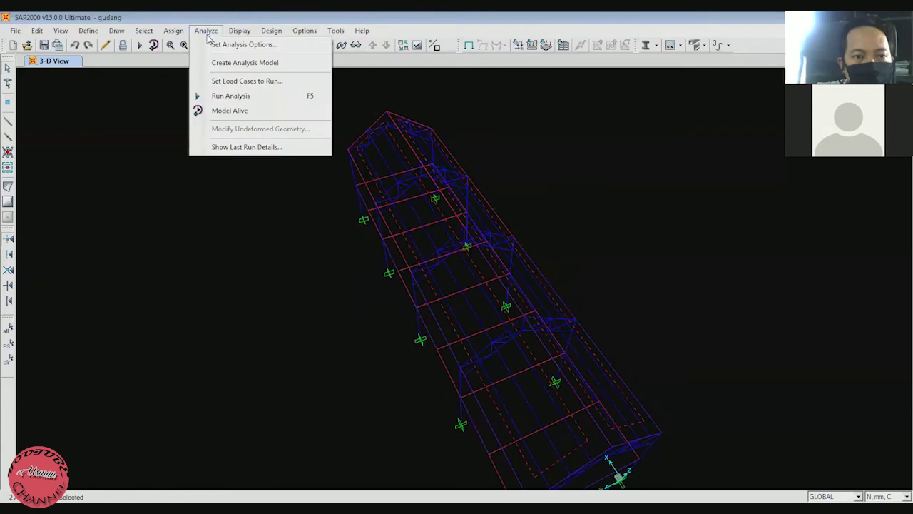
mouse_move(186, 33)
mouse_move(241, 214)
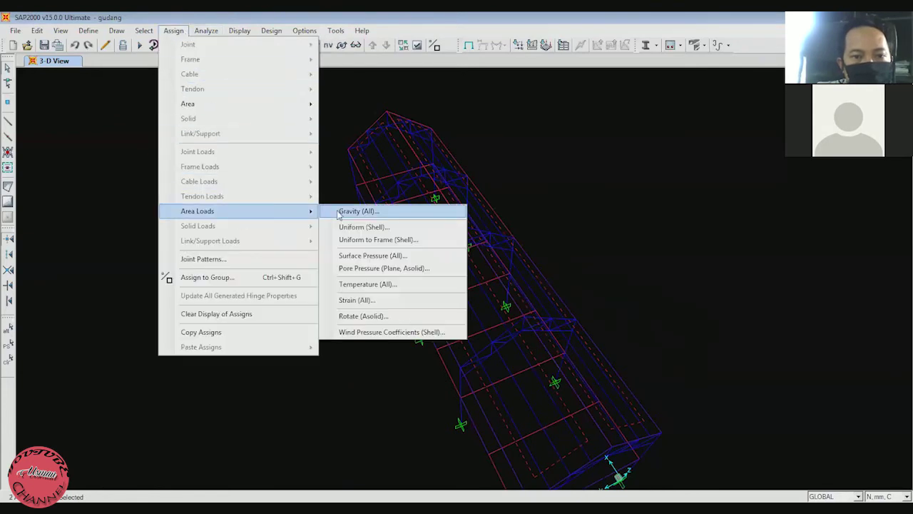
click(363, 240)
click(422, 238)
click(418, 265)
click(546, 238)
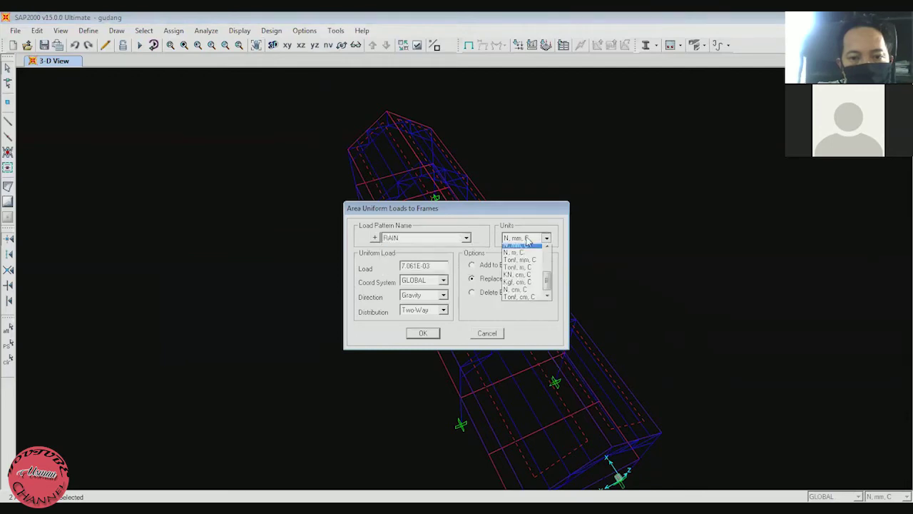
click(527, 263)
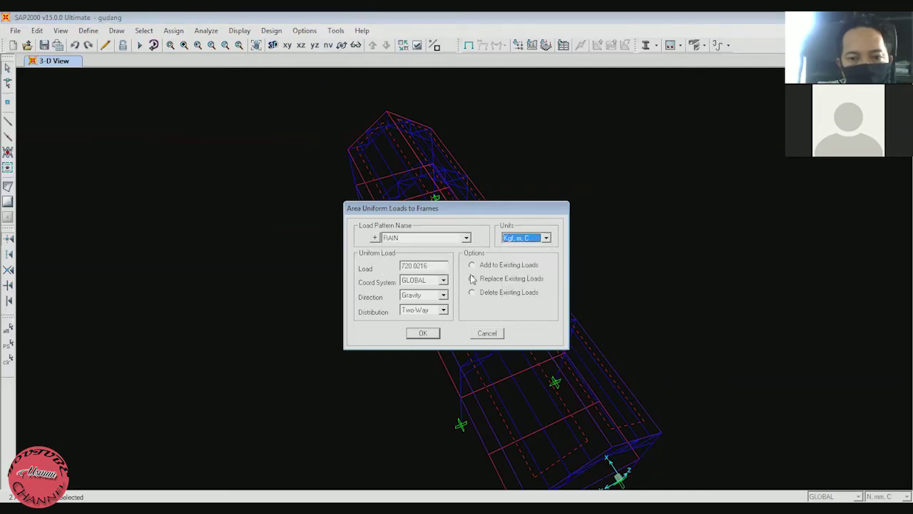
double_click(427, 266)
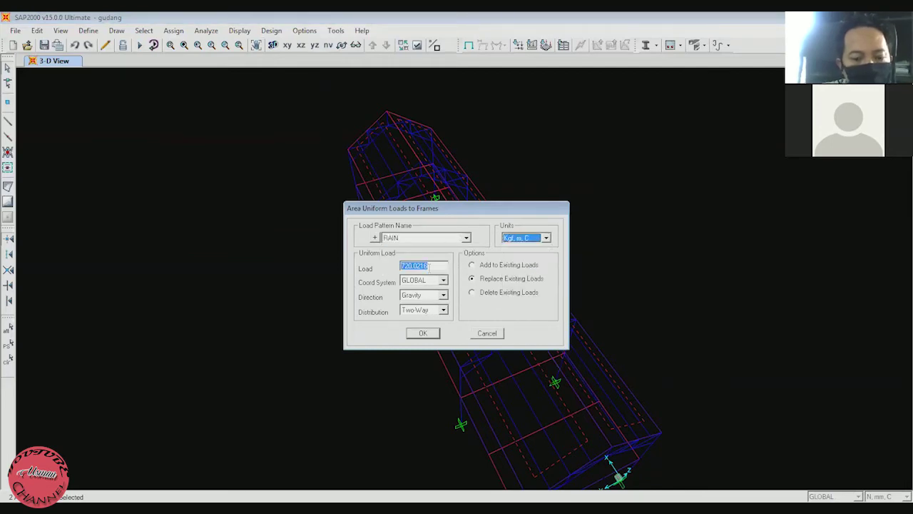
text(25)
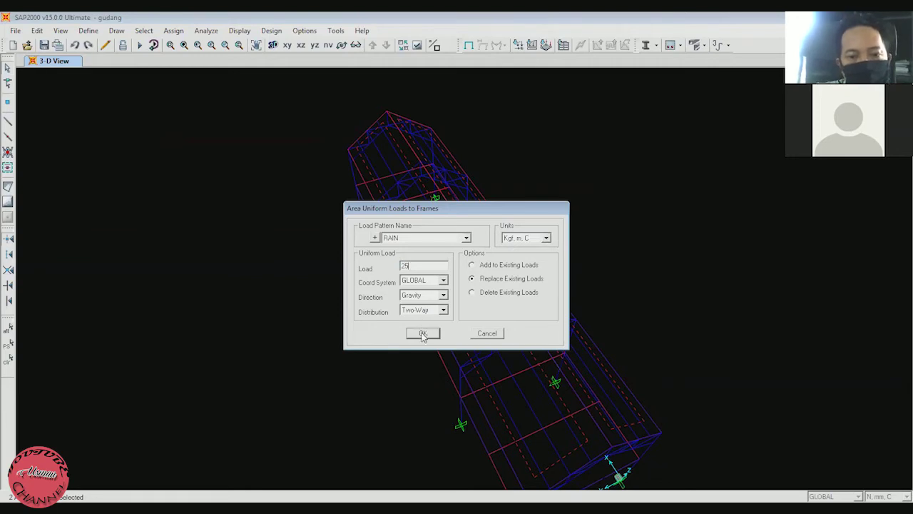
click(423, 334)
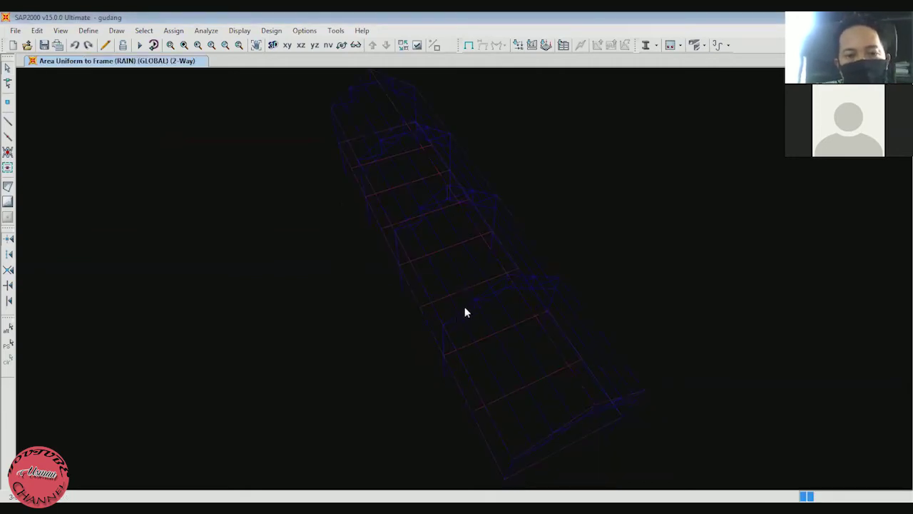
Step: Display the RAIN uniform load to frames resultants with two-way distribution and examine them along both roof slopes
click(269, 31)
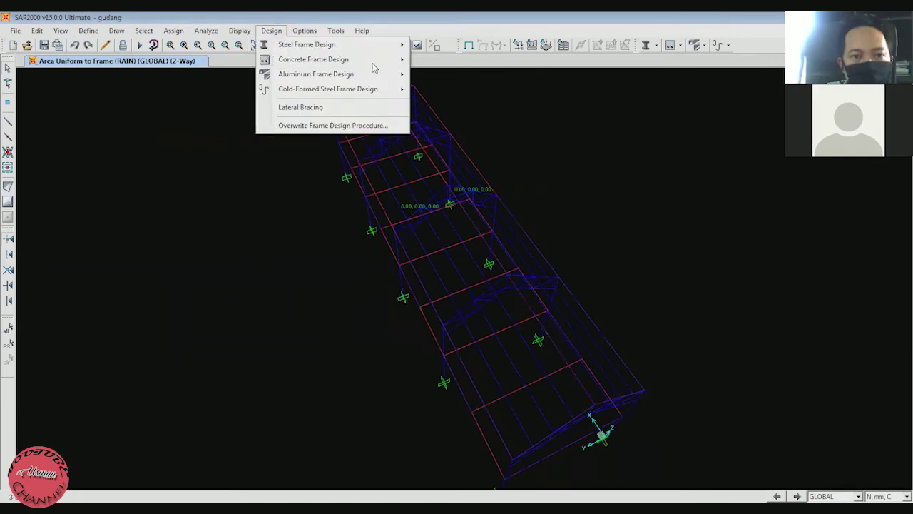
mouse_move(240, 31)
mouse_move(285, 59)
click(403, 91)
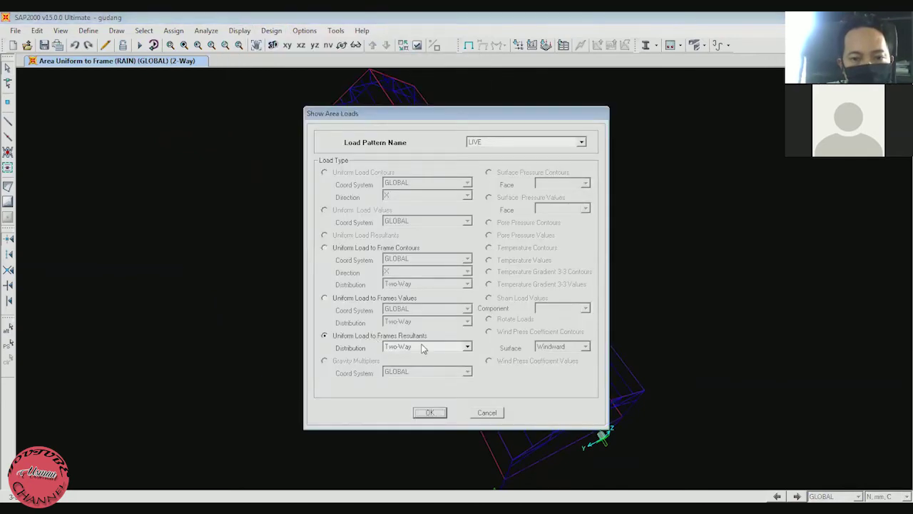
click(511, 143)
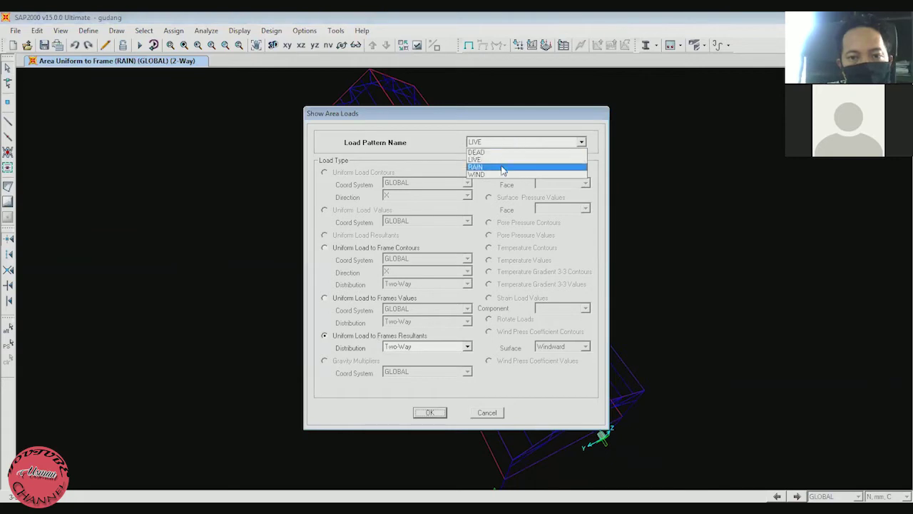
click(504, 167)
click(433, 413)
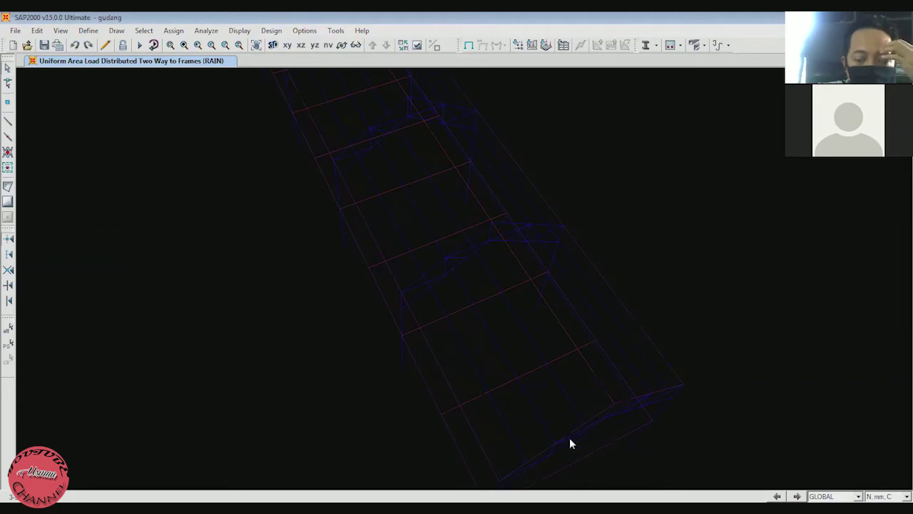
scroll(568, 432, up, 3)
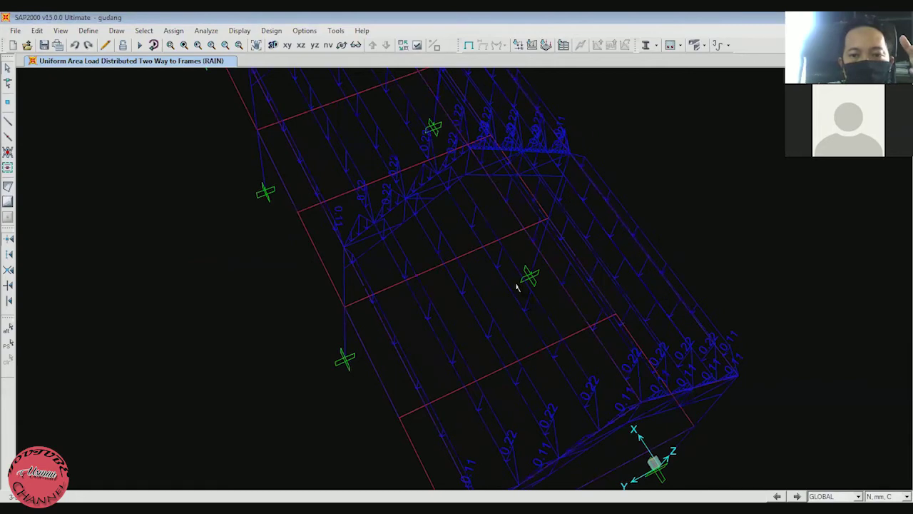
drag(467, 292, 309, 337)
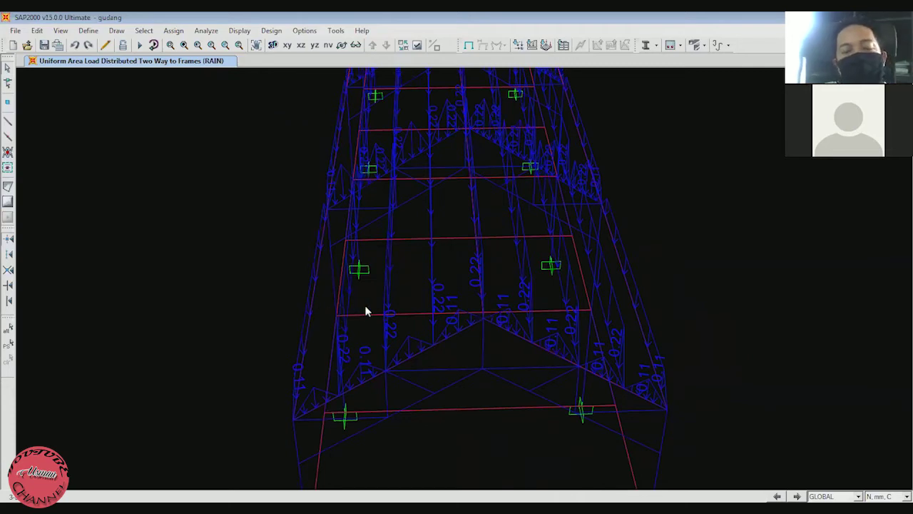
click(343, 49)
drag(448, 208, 475, 207)
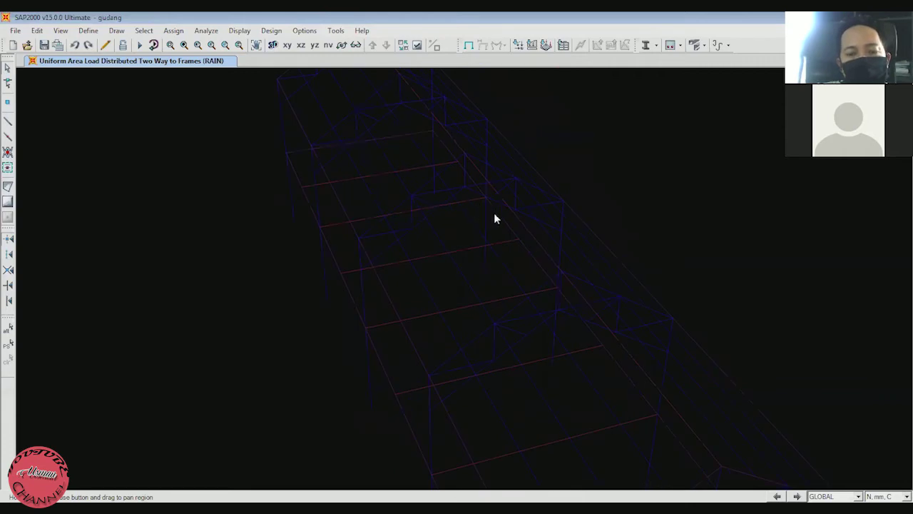
middle_drag(551, 329, 547, 336)
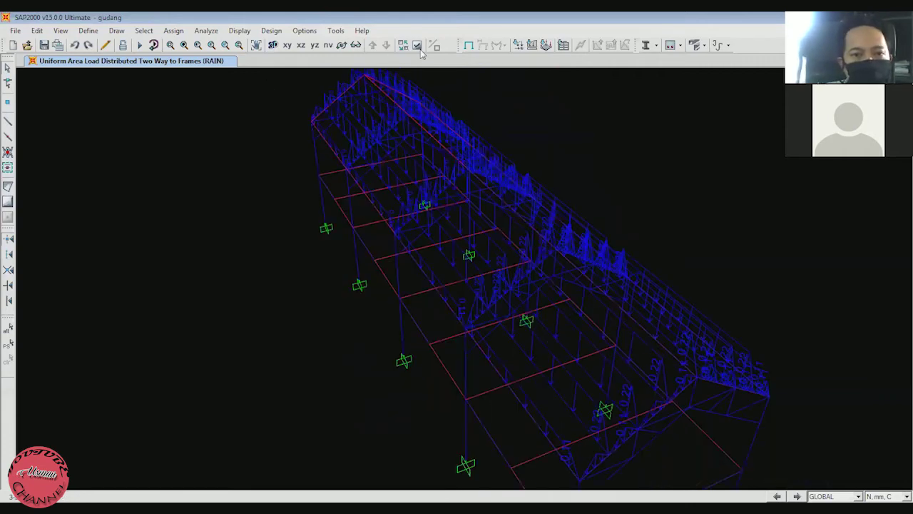
Step: Restore the undeformed view and set up a uniform load to frames on one roof slope area for WIND in Kgf, m, C
click(468, 46)
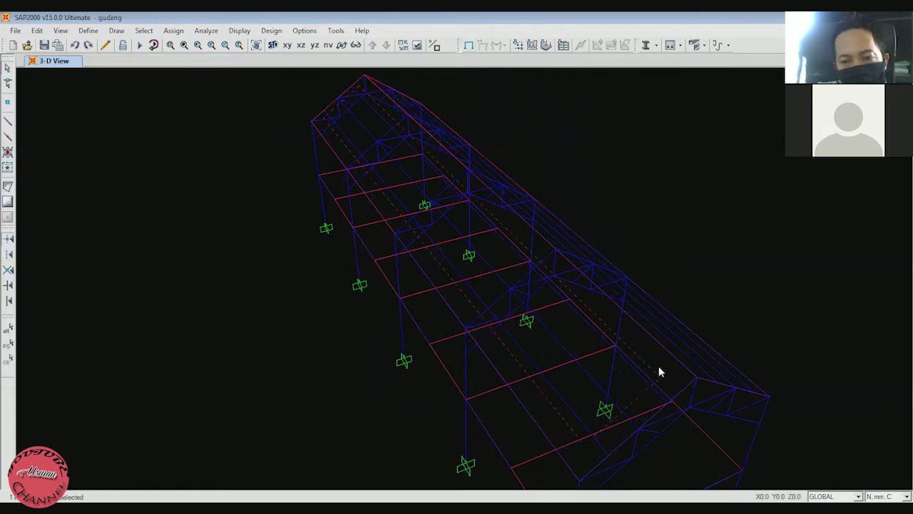
middle_drag(659, 366, 555, 274)
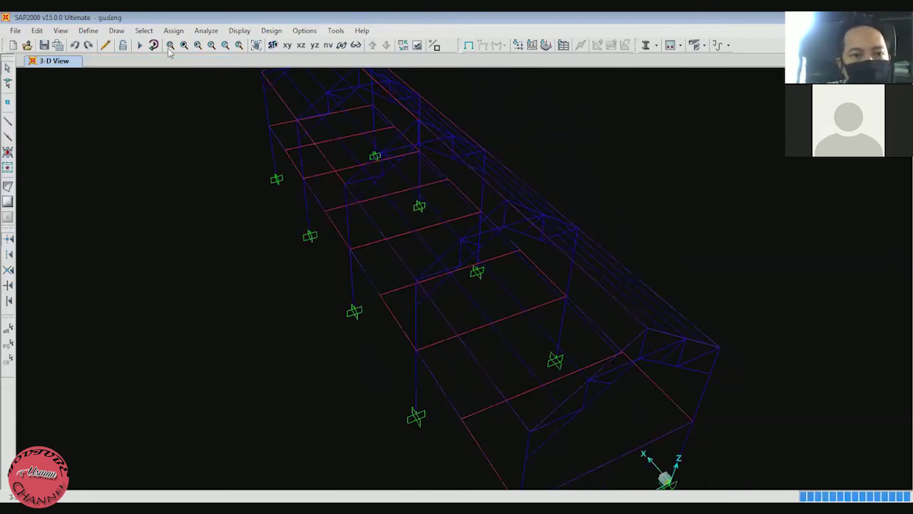
mouse_move(257, 214)
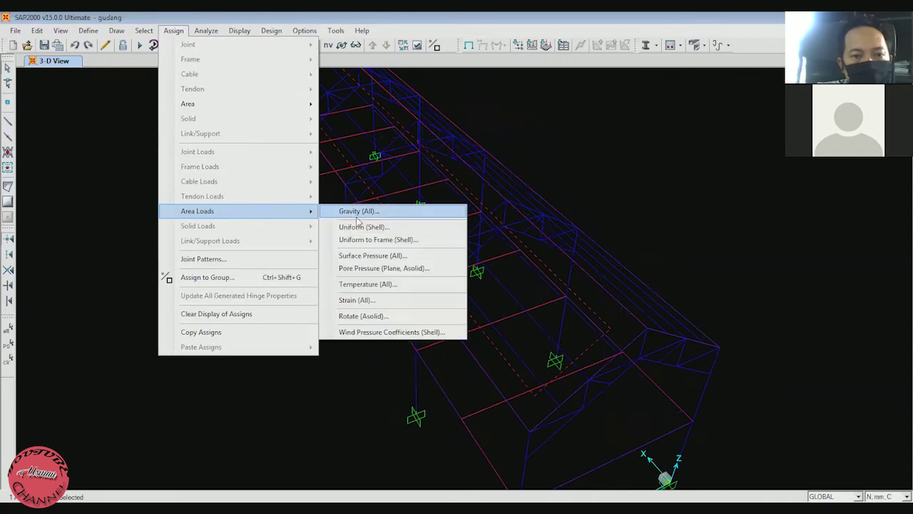
click(367, 240)
click(466, 238)
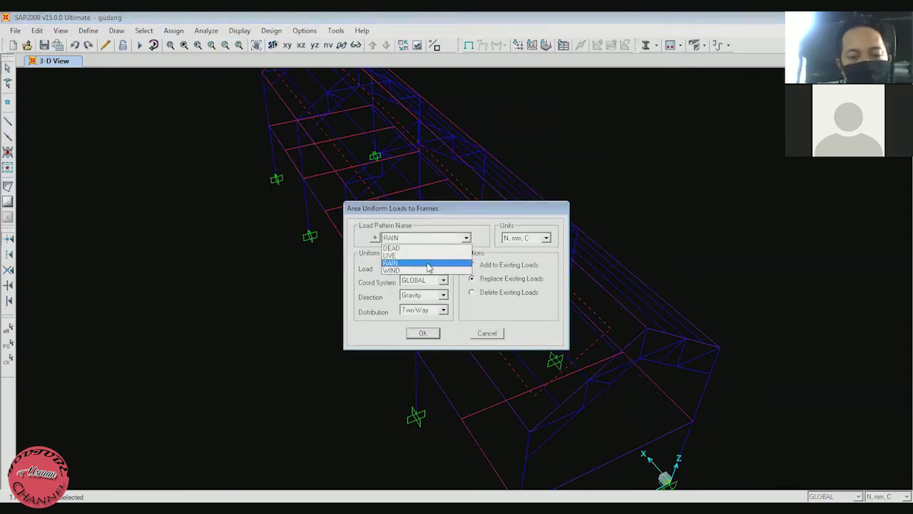
click(428, 270)
click(528, 238)
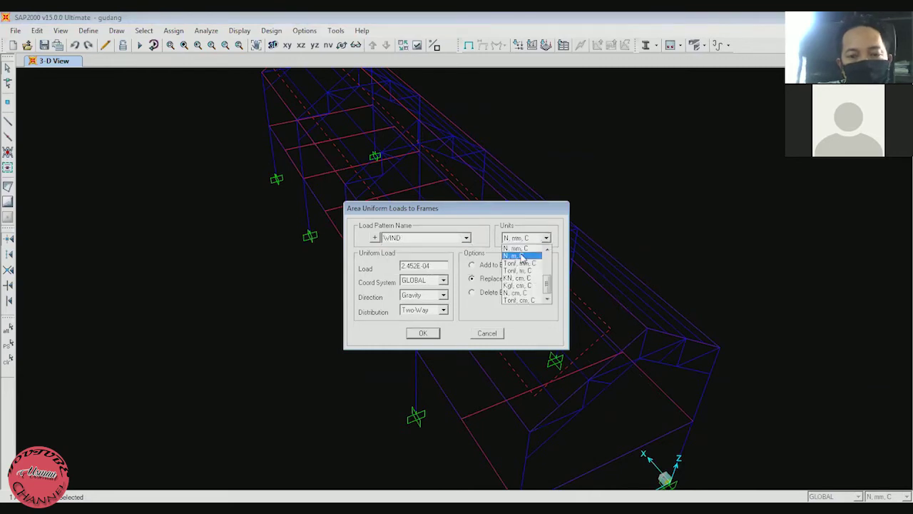
click(523, 264)
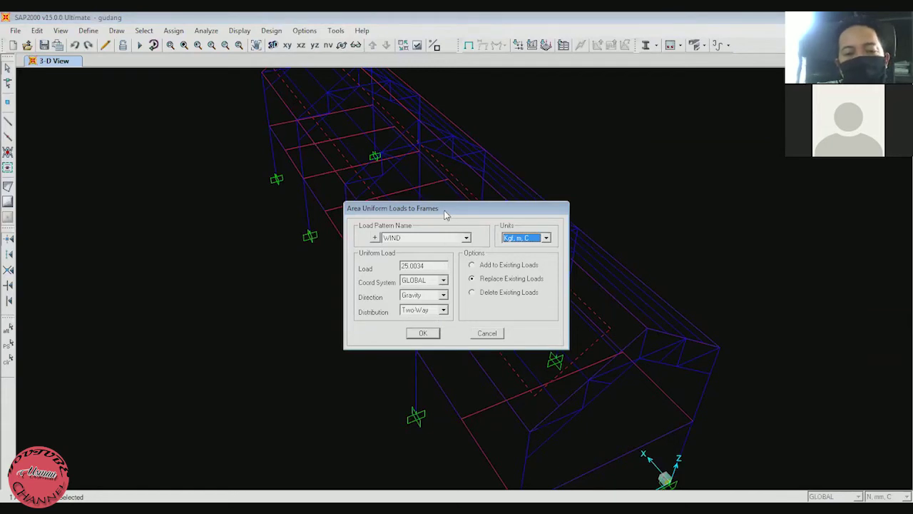
drag(445, 214, 260, 197)
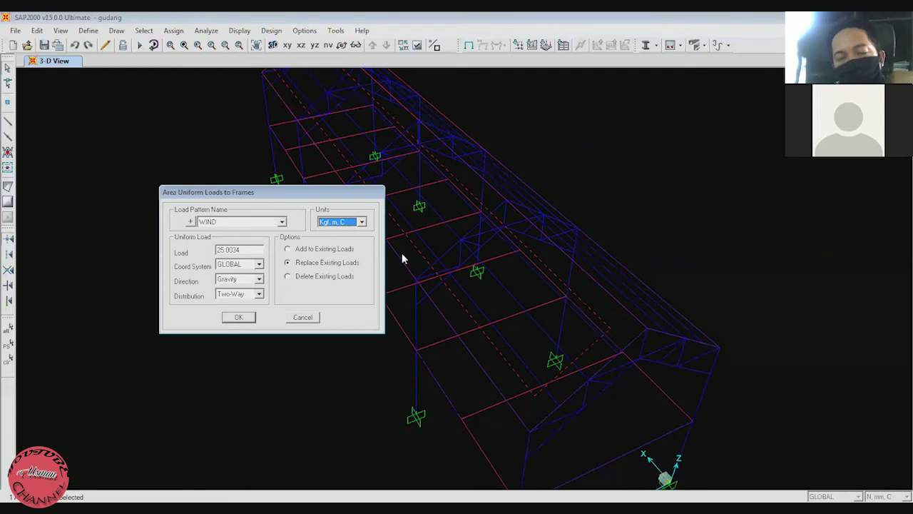
Step: Apply a two-way WIND load of 100 to the selected roof area in Area Local direction 3, replacing existing loads
double_click(258, 247)
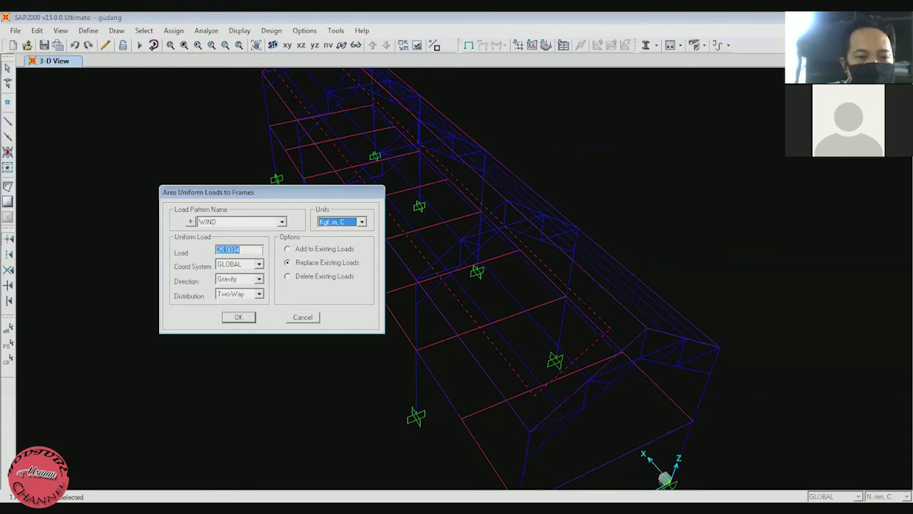
text(100)
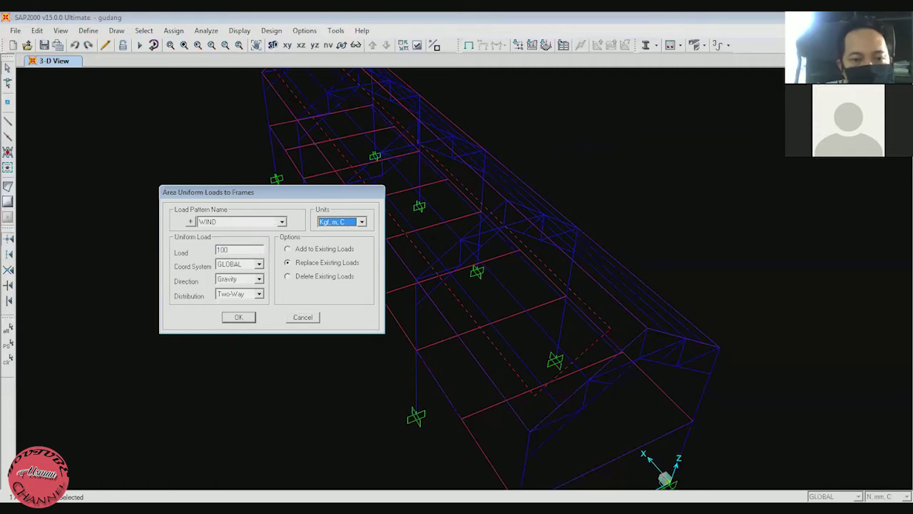
click(259, 264)
click(243, 274)
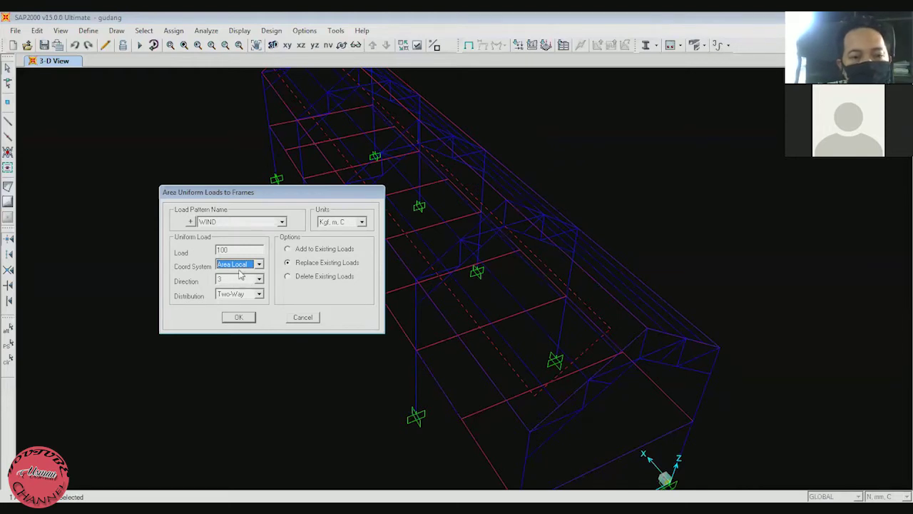
double_click(221, 250)
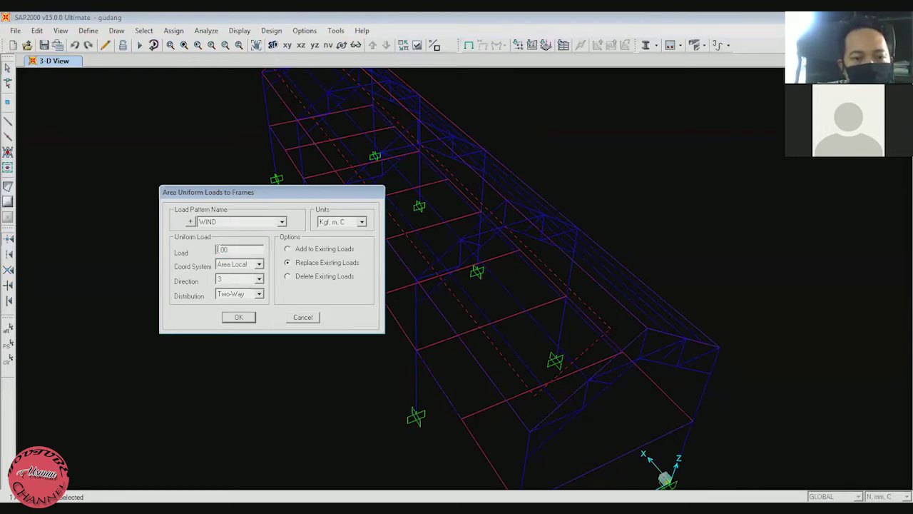
click(244, 317)
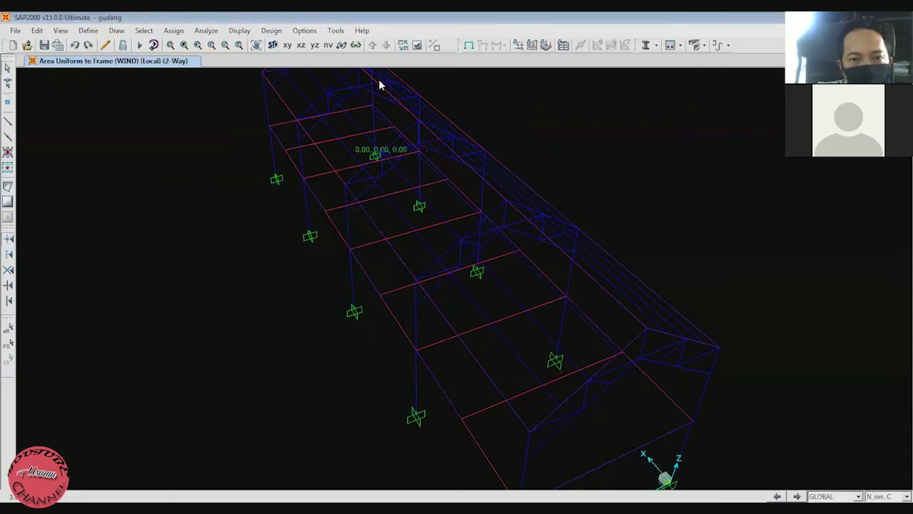
Step: Display the WIND uniform load to frames resultants and examine the arrow directions on the loaded roof slope
click(239, 31)
mouse_move(327, 63)
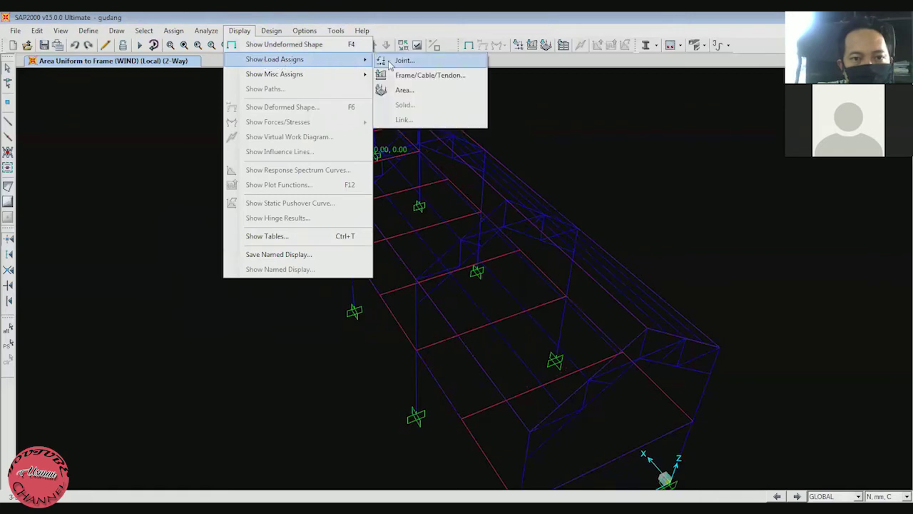
click(412, 90)
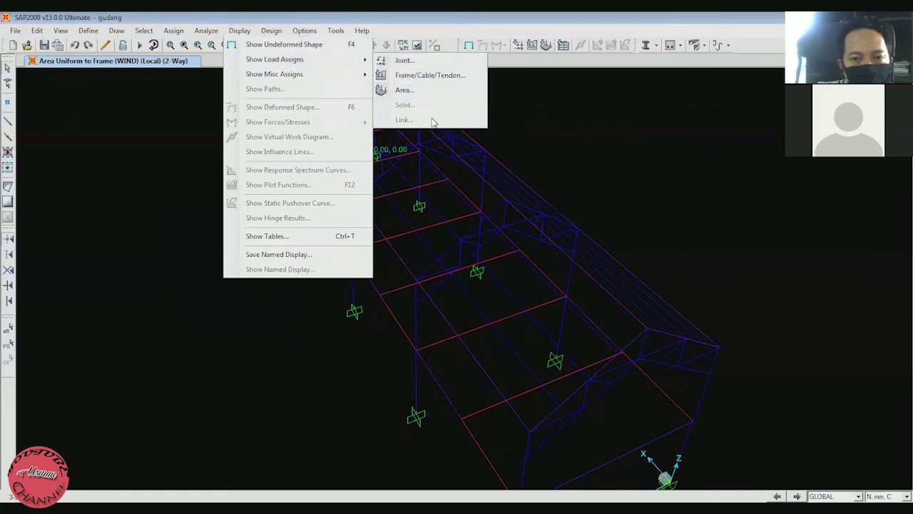
click(485, 142)
click(490, 174)
click(440, 415)
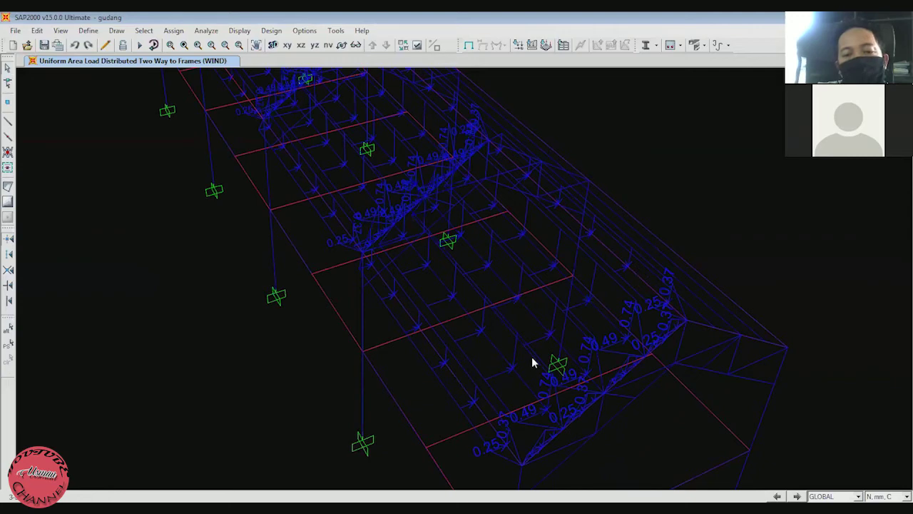
middle_drag(532, 363, 484, 349)
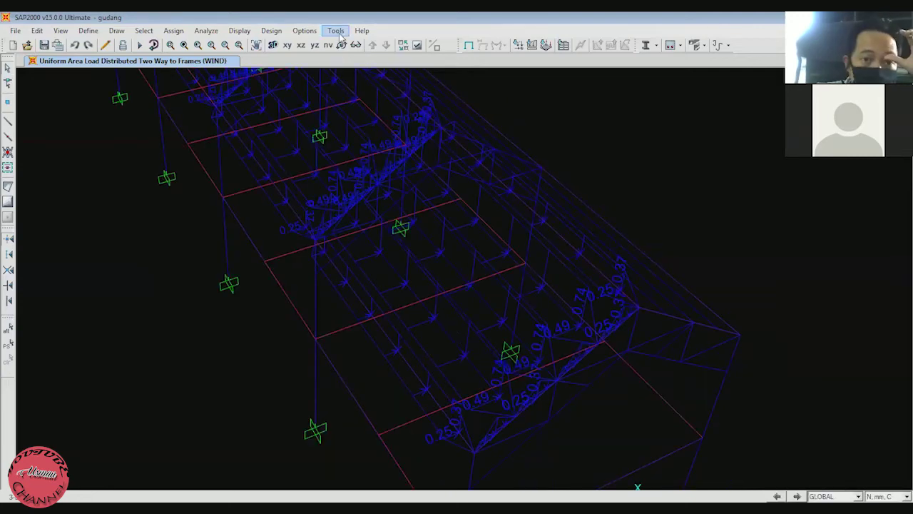
Step: Assign the opposite roof slope area a two-way WIND load to frames of 100 in Kgf, m, C, in Area Local direction 3
middle_drag(573, 204, 492, 226)
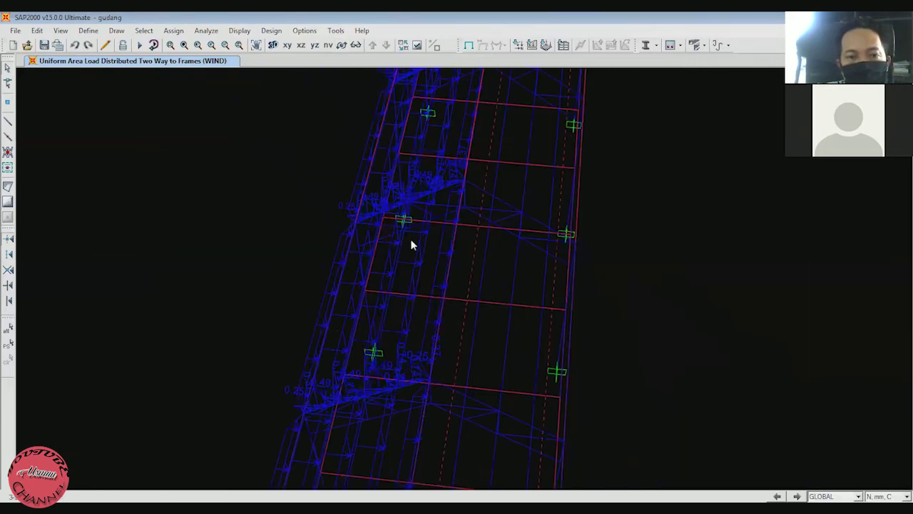
click(173, 30)
mouse_move(266, 209)
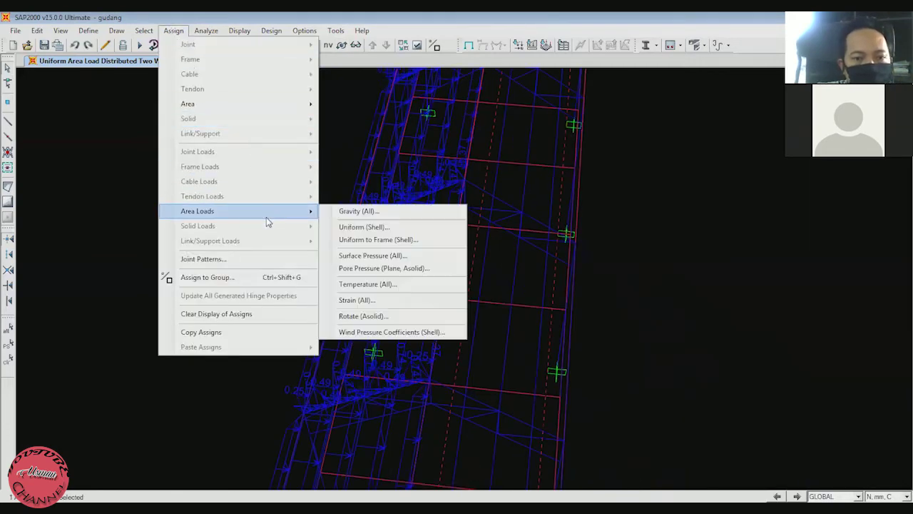
click(369, 240)
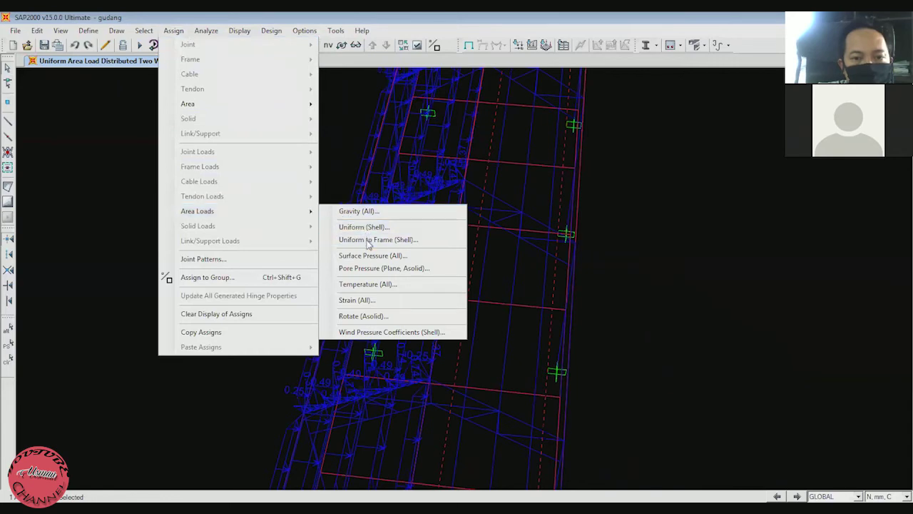
click(525, 238)
click(521, 261)
double_click(413, 264)
text(100)
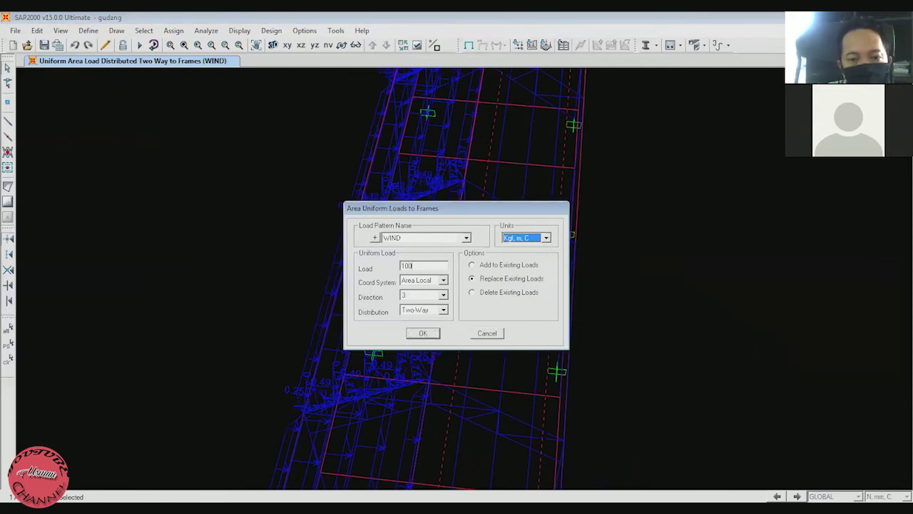
click(422, 333)
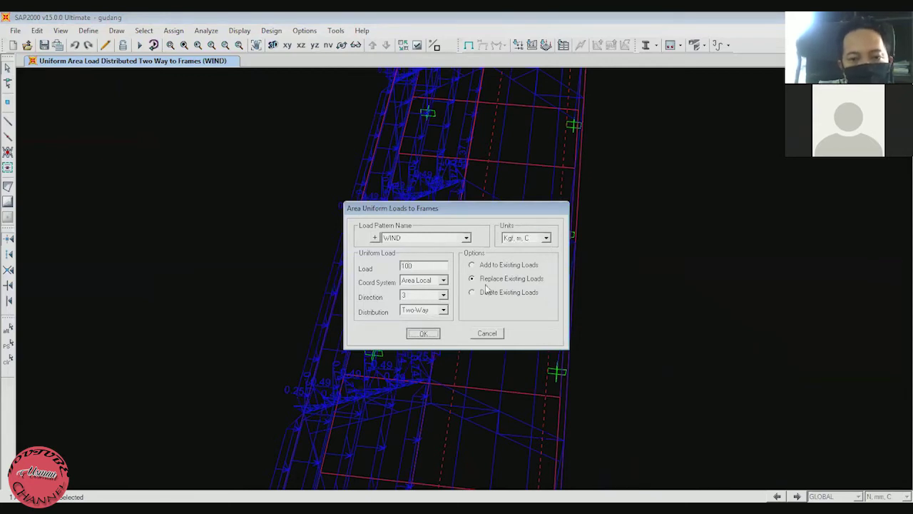
Step: Show the two-way WIND resultants on both roof slopes and compare their directions near the gable end
click(239, 30)
mouse_move(270, 65)
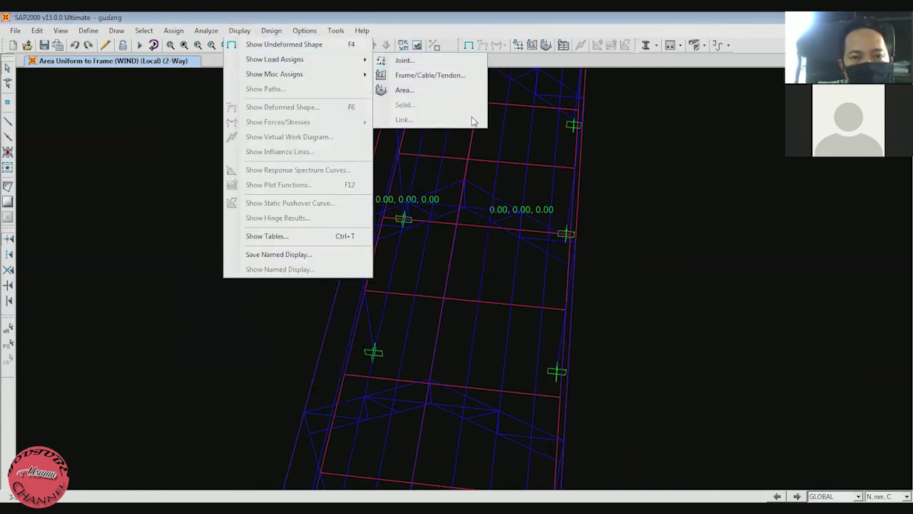
click(404, 89)
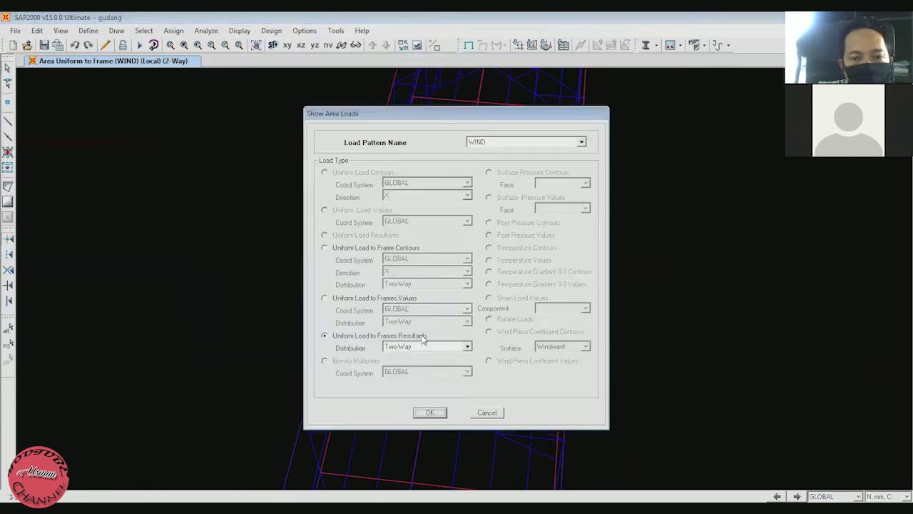
click(429, 411)
middle_drag(521, 255, 562, 168)
scroll(514, 314, up, 2)
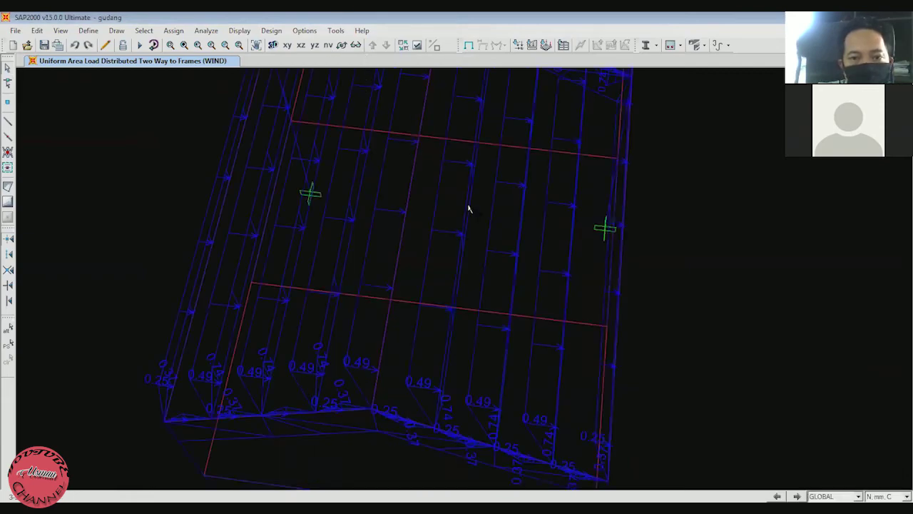
scroll(471, 207, up, 2)
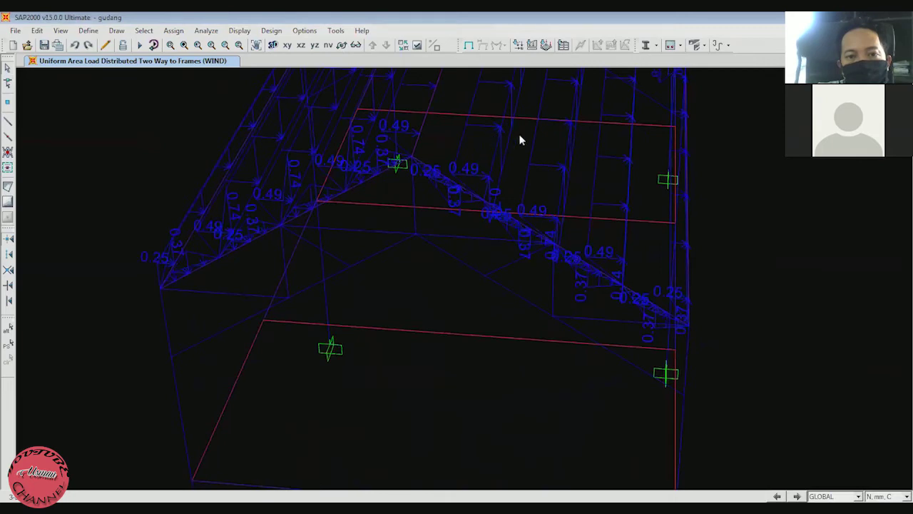
middle_drag(516, 137, 495, 190)
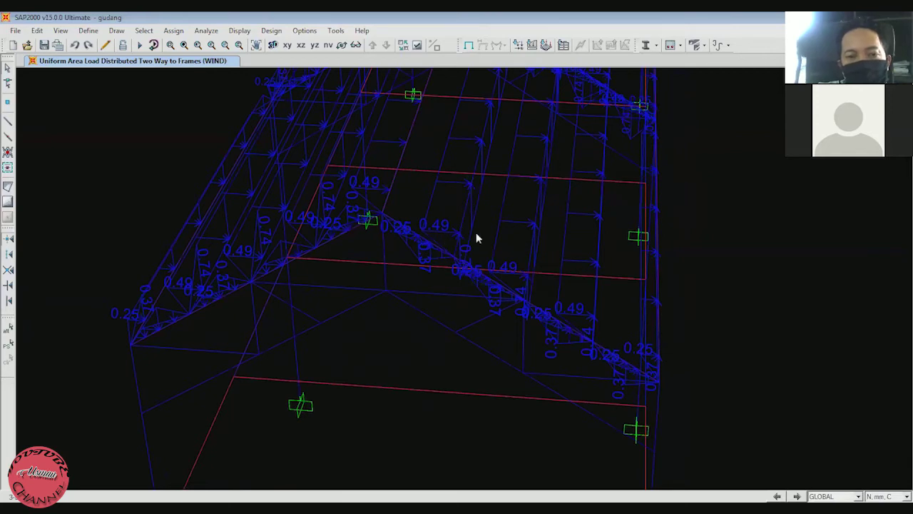
Step: Replace the opposite roof slope's WIND load to frames with -1000 in Kgf, m, C, in Area Local direction 3 with two-way distribution
click(499, 195)
click(448, 129)
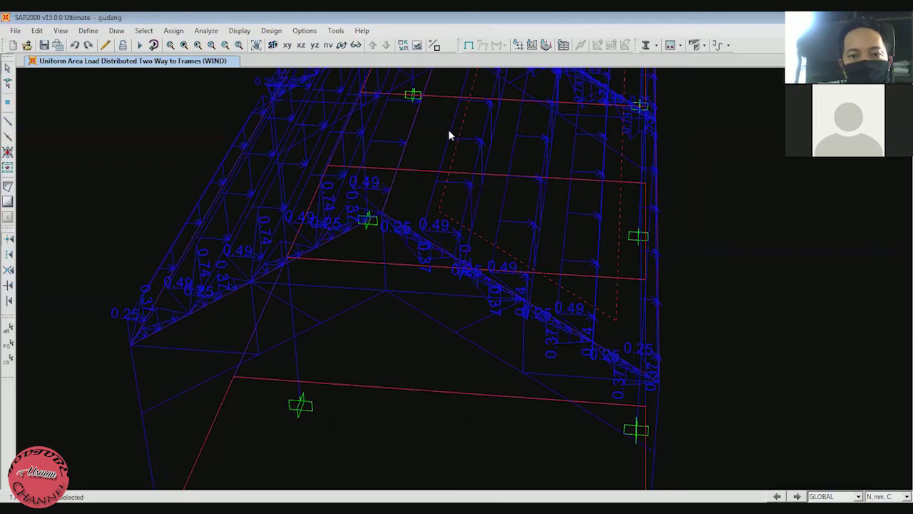
click(173, 30)
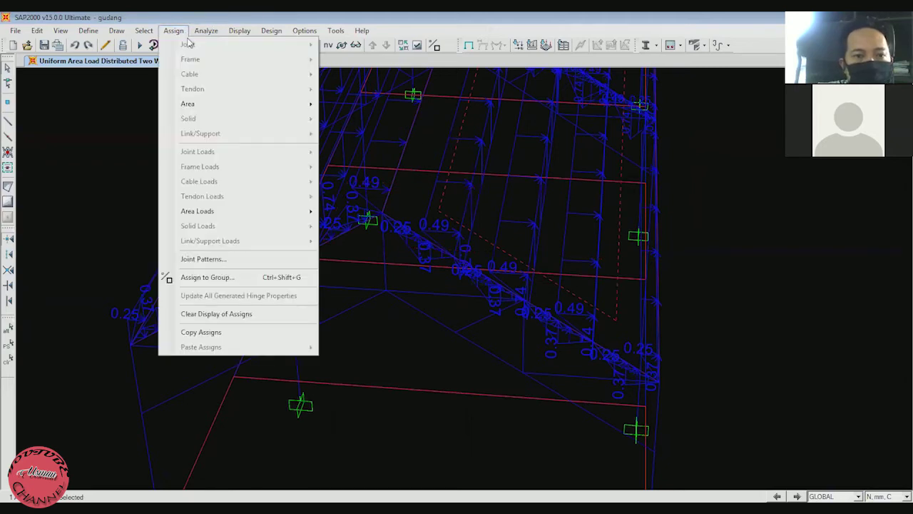
mouse_move(260, 211)
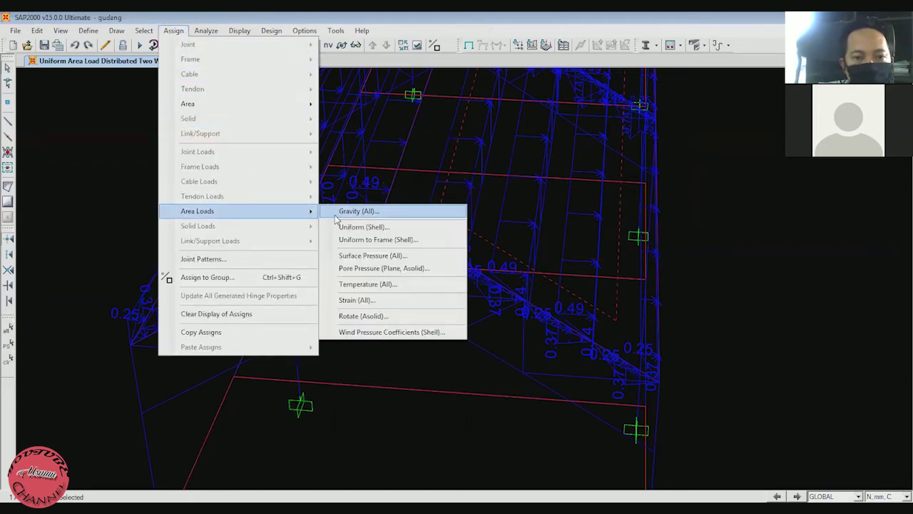
click(371, 240)
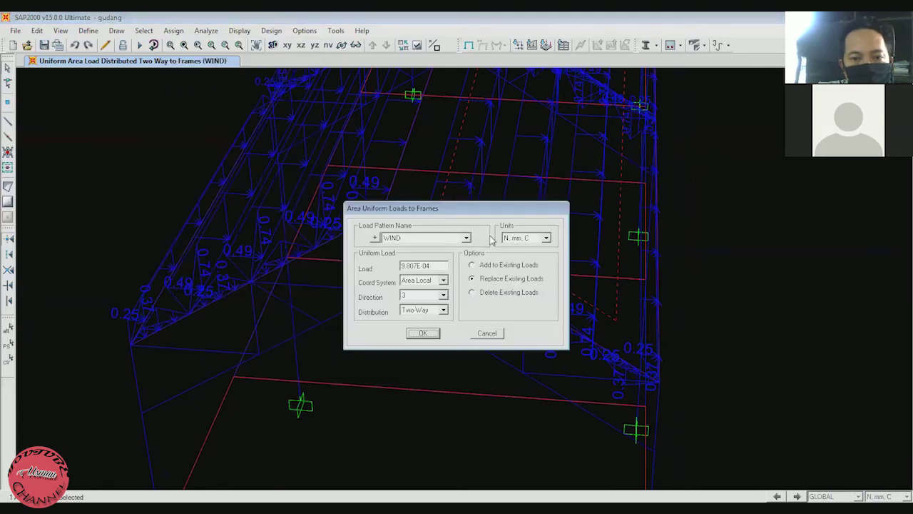
click(521, 239)
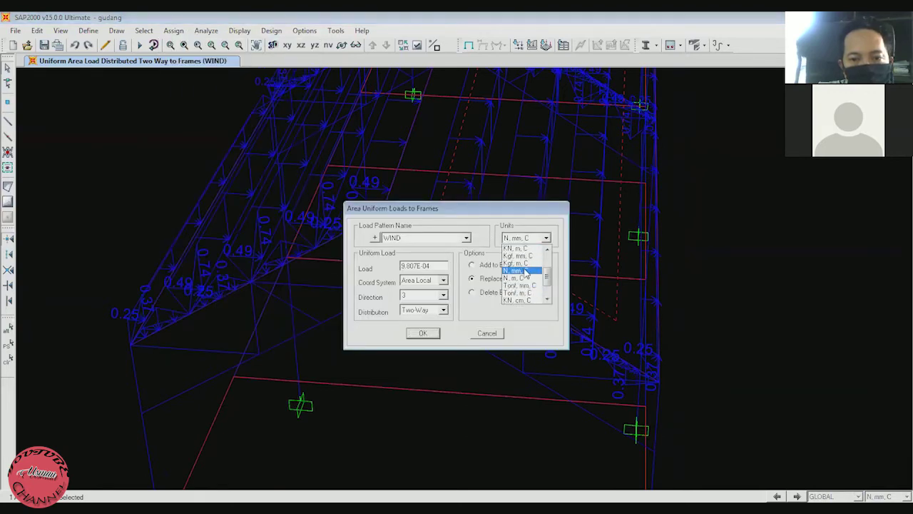
click(517, 263)
double_click(427, 265)
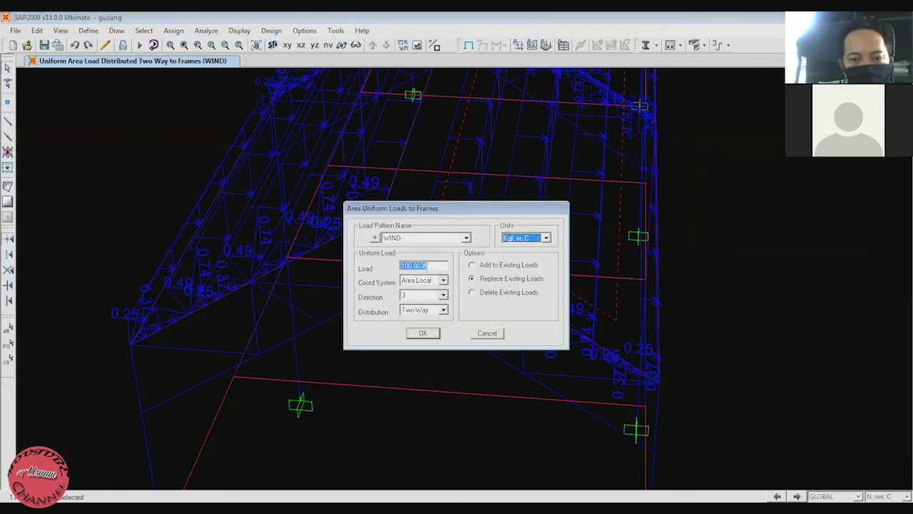
text(-100)
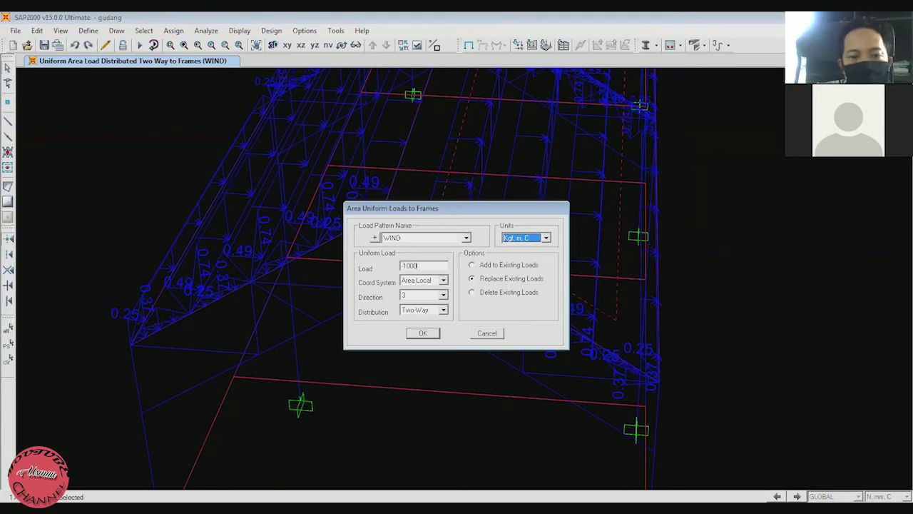
click(422, 334)
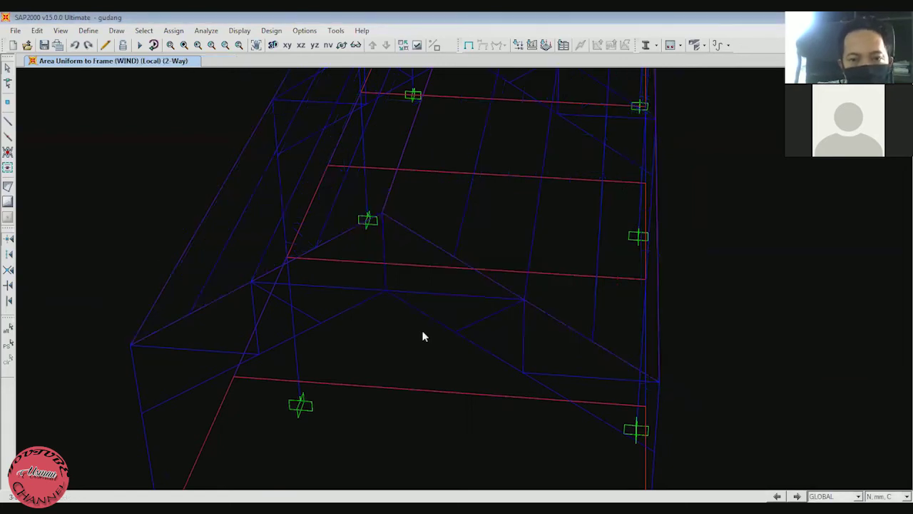
Step: Display the two-way WIND area load resultants on the frames and compare the arrow directions on both roof slopes along the building
click(240, 30)
mouse_move(264, 60)
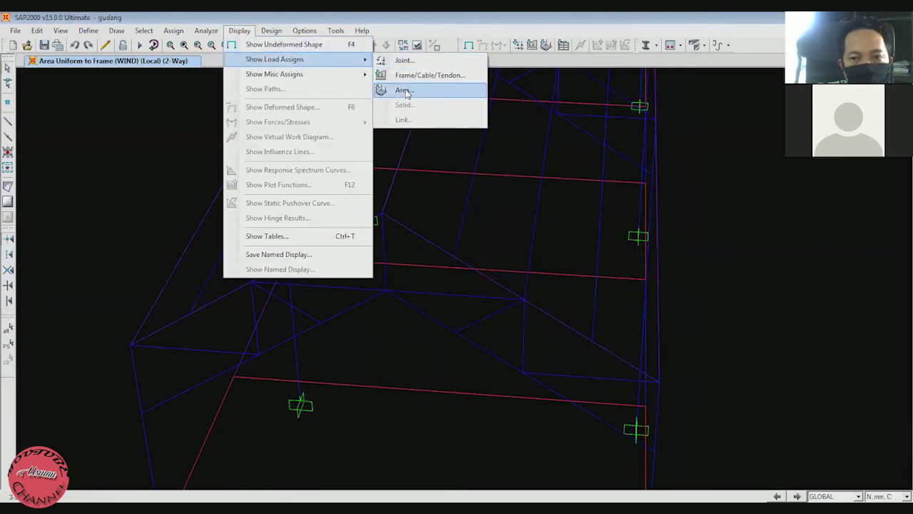
click(405, 90)
click(435, 413)
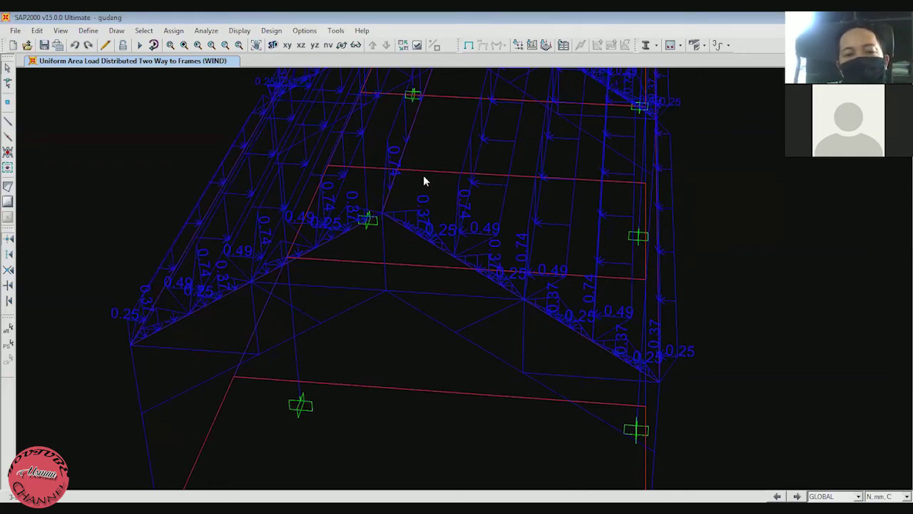
scroll(424, 174, down, 1)
scroll(423, 175, down, 1)
middle_drag(407, 180, 384, 215)
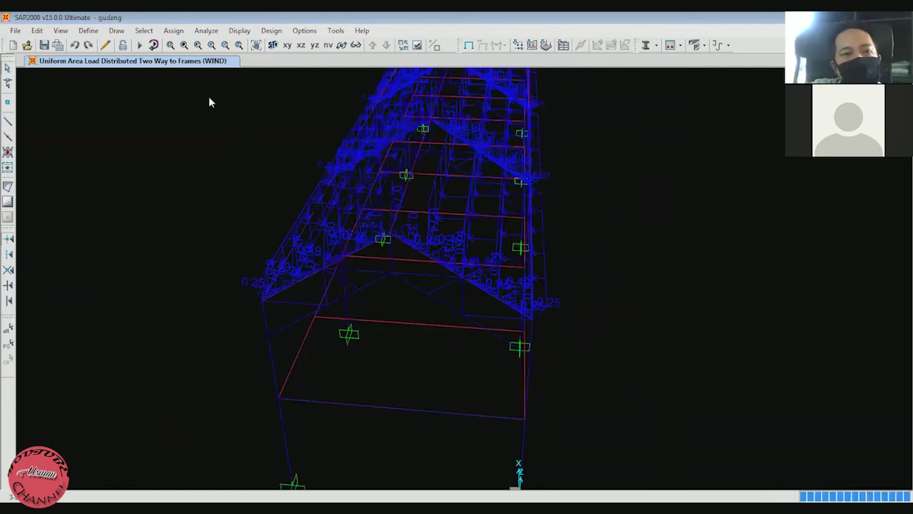
click(340, 46)
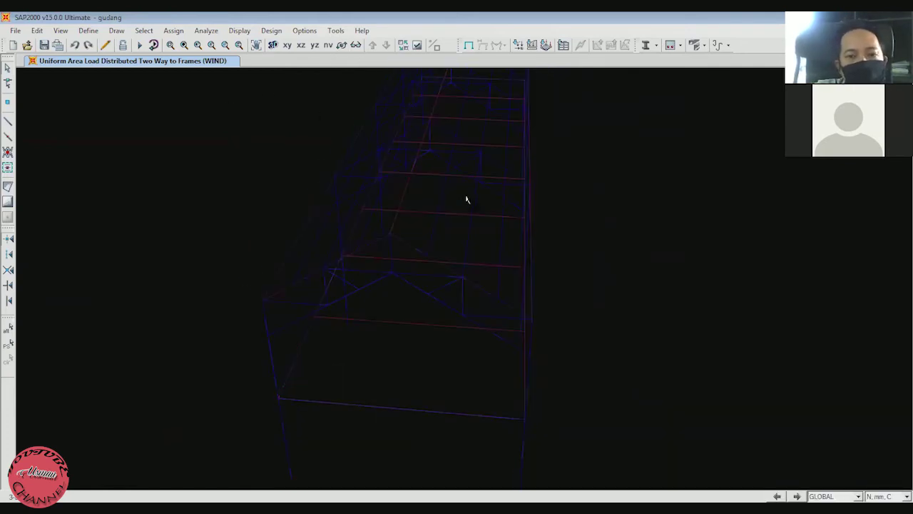
drag(419, 209, 385, 206)
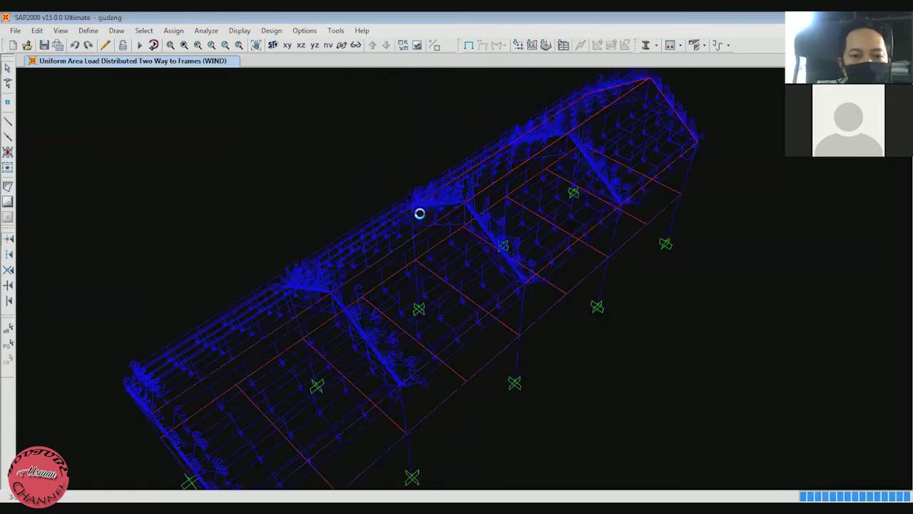
Step: Check the list of defined load combinations without adding any
click(88, 30)
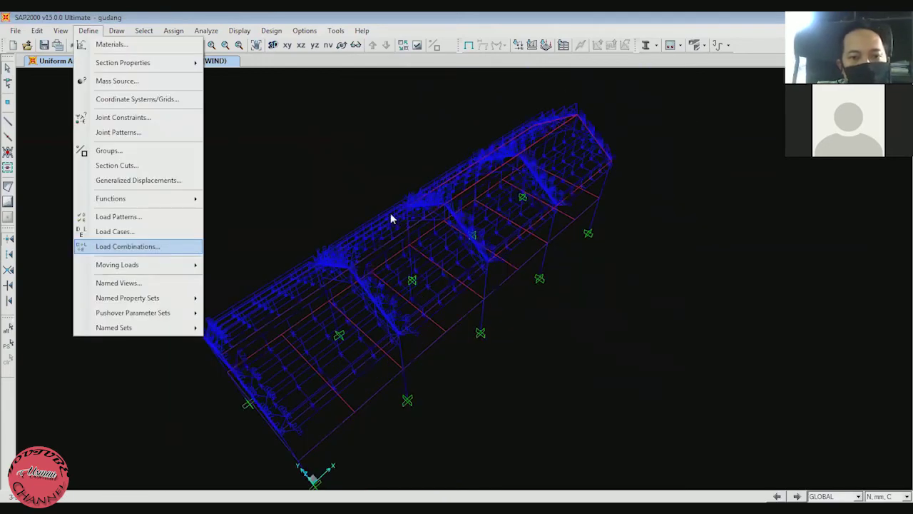
key(Return)
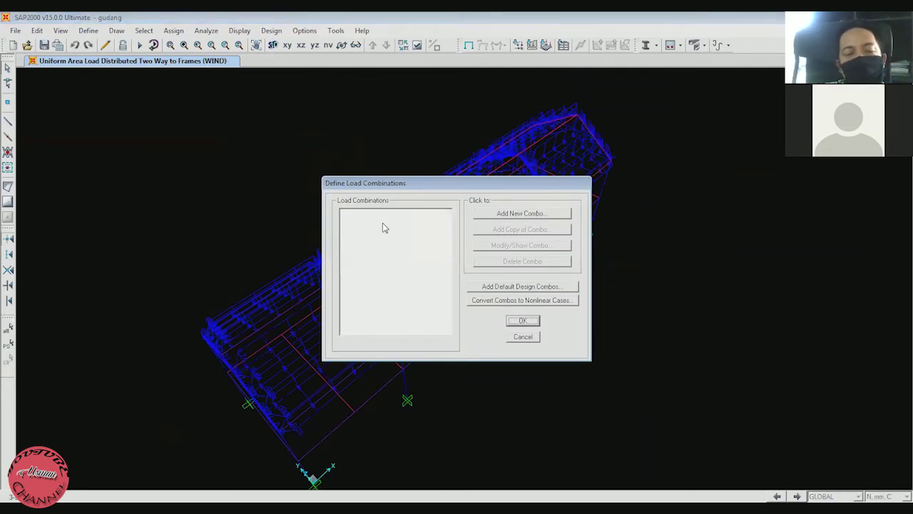
click(524, 337)
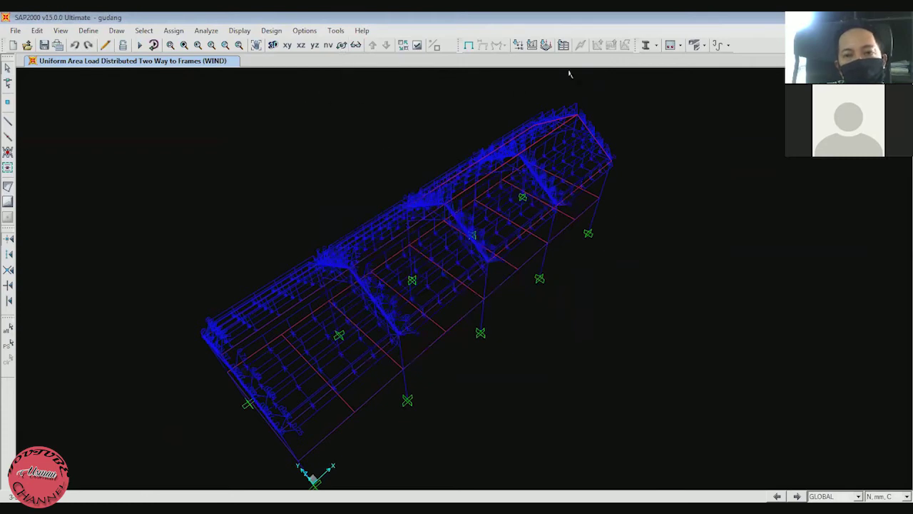
Step: Review the design codes offered in the steel frame design preferences, pick AISC360-05/IBC2006 and leave without applying changes
click(657, 45)
click(656, 45)
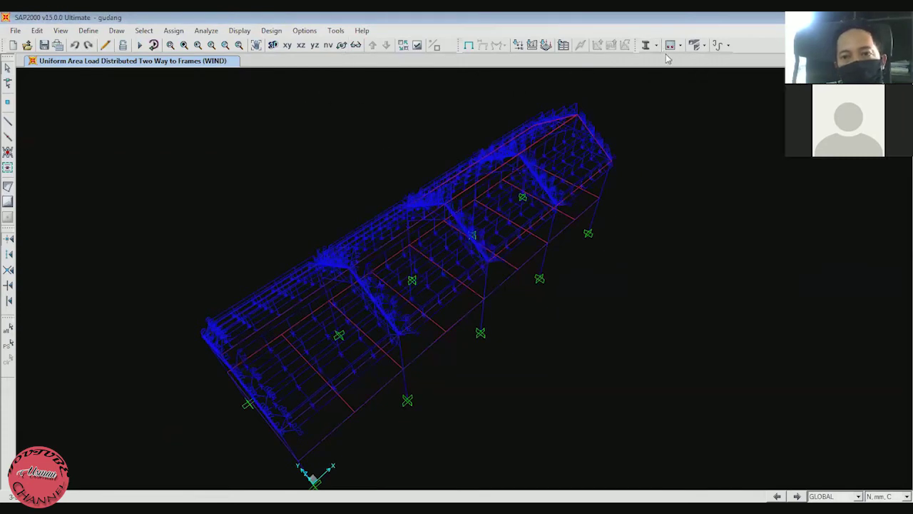
click(657, 45)
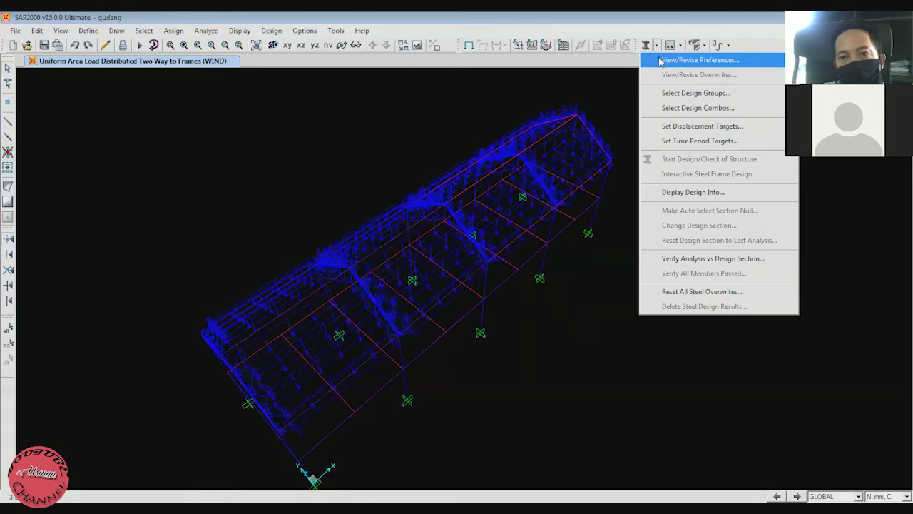
click(661, 61)
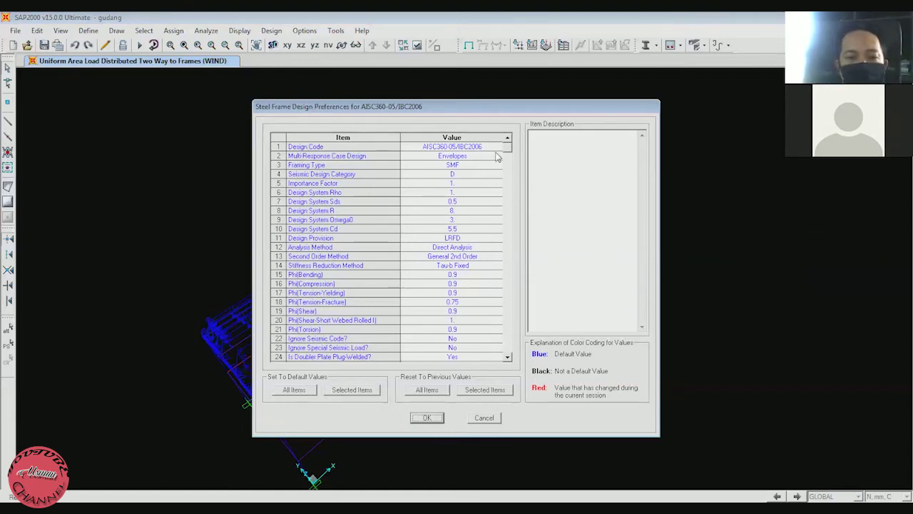
click(492, 147)
click(498, 148)
scroll(479, 178, down, 4)
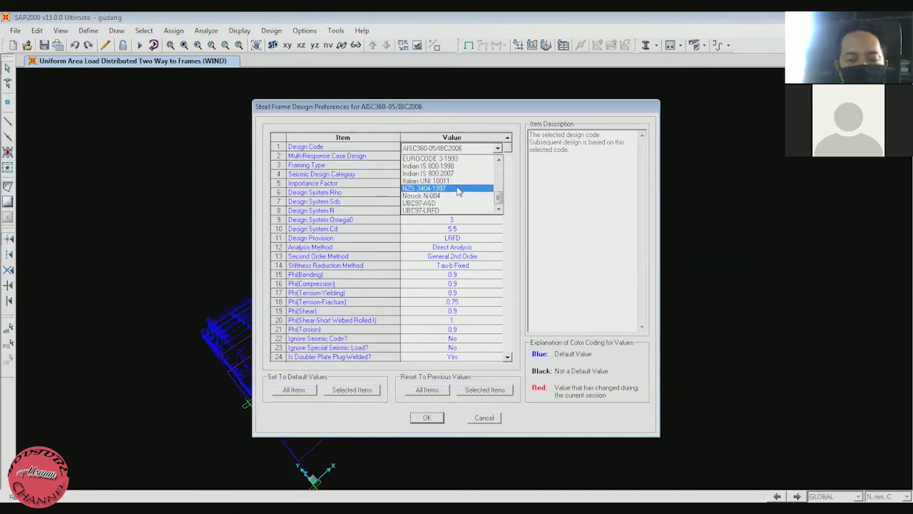
scroll(454, 197, up, 1)
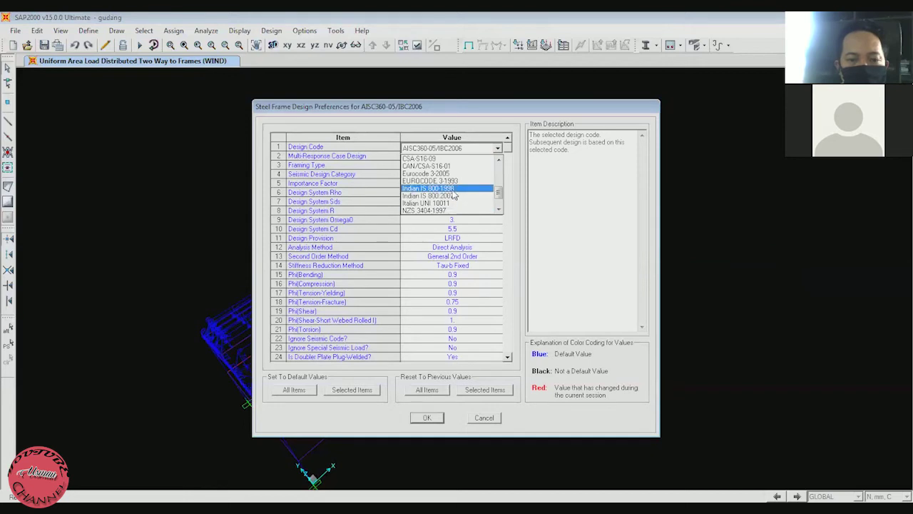
scroll(450, 194, up, 2)
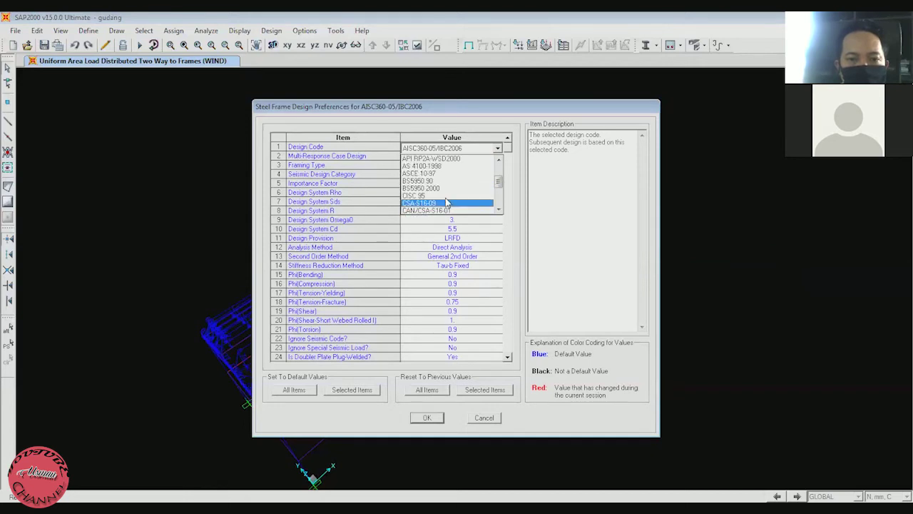
scroll(440, 195, up, 1)
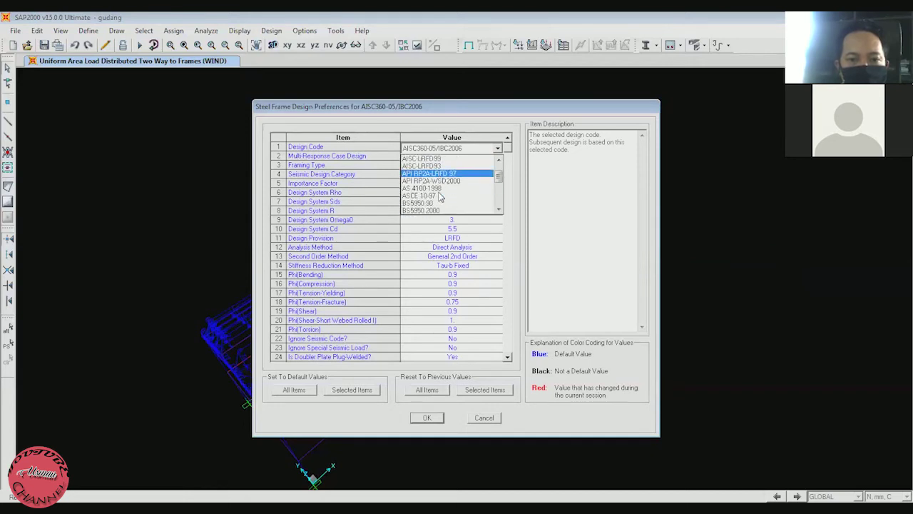
scroll(439, 200, up, 1)
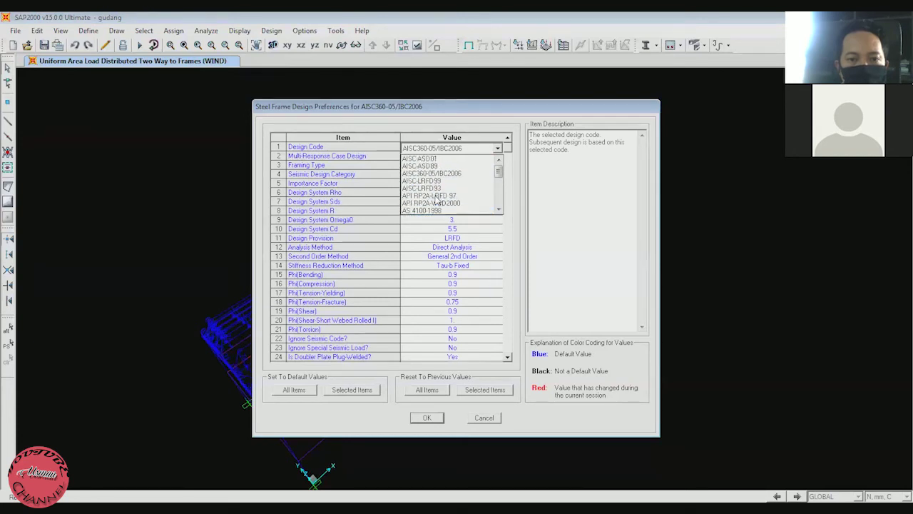
click(461, 174)
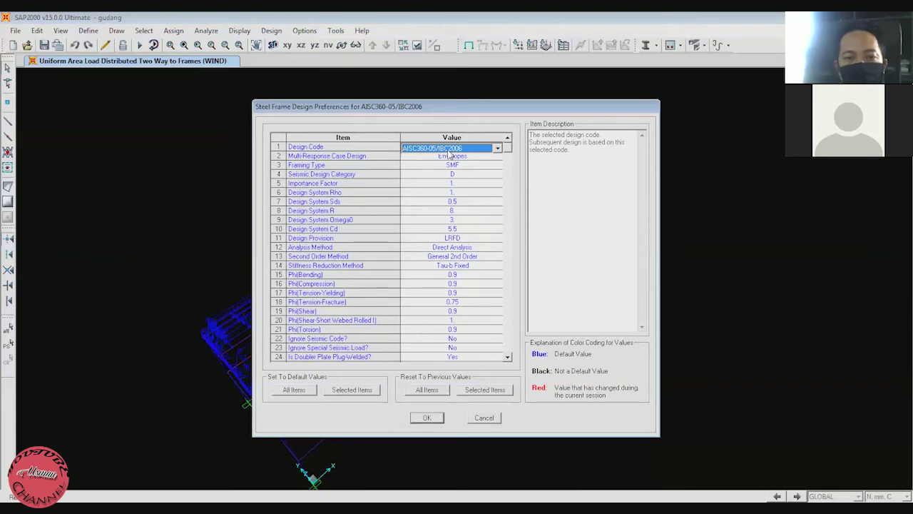
click(491, 421)
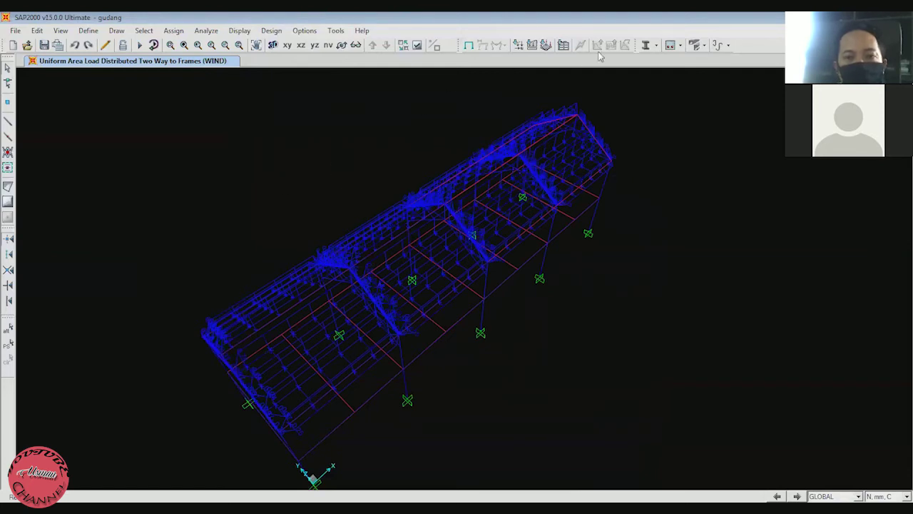
Step: Examine the strength load combinations selected for steel design and the automatic code-based generation setting, leaving them as they are
click(658, 45)
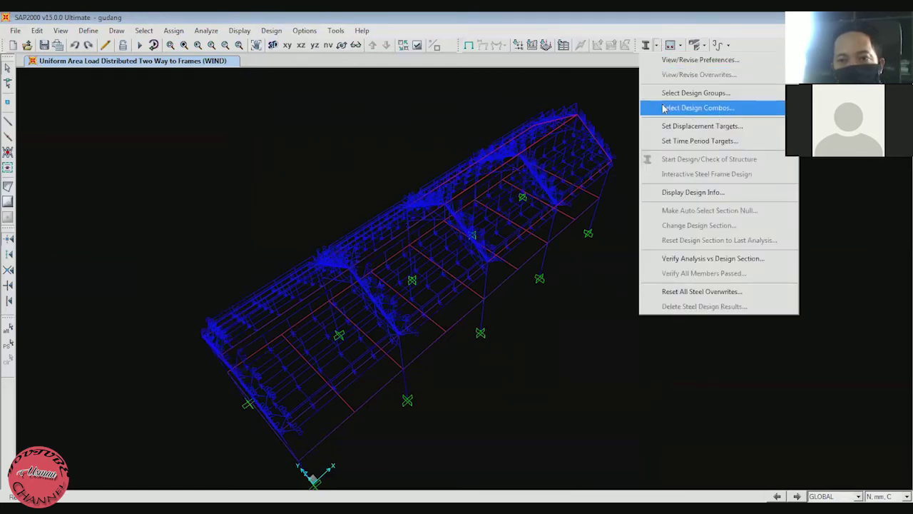
click(663, 108)
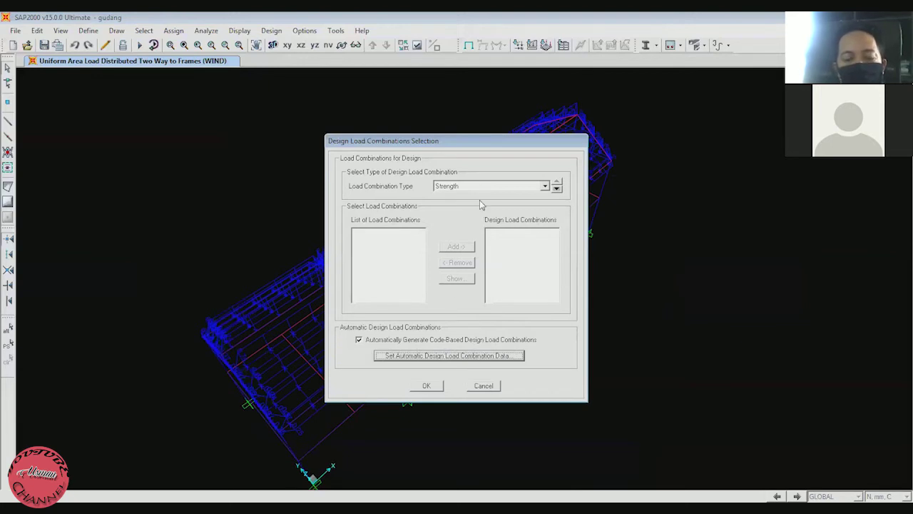
click(485, 386)
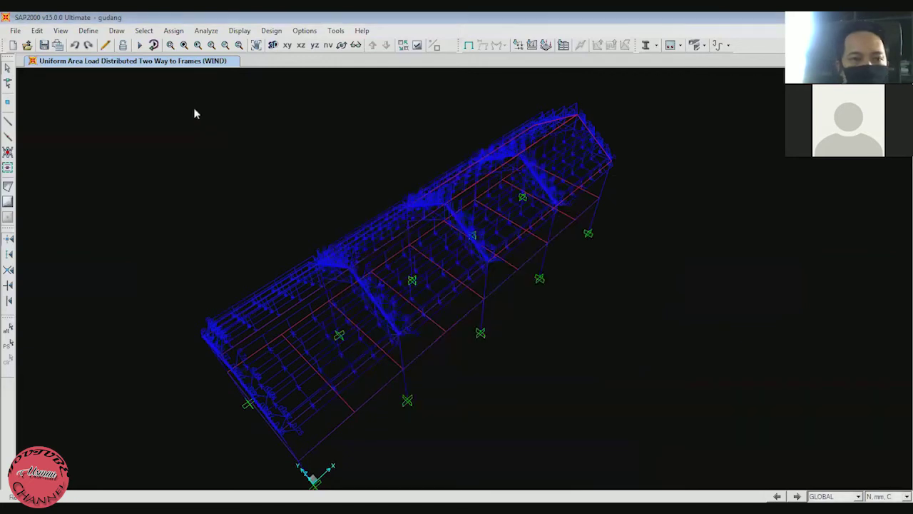
Step: Run the structural analysis and start the steel design check of the warehouse
click(140, 45)
click(585, 329)
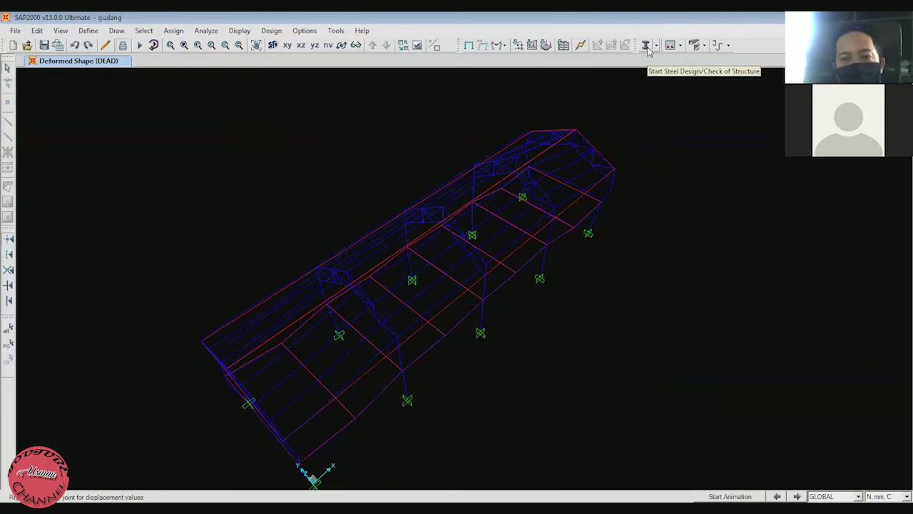
click(645, 45)
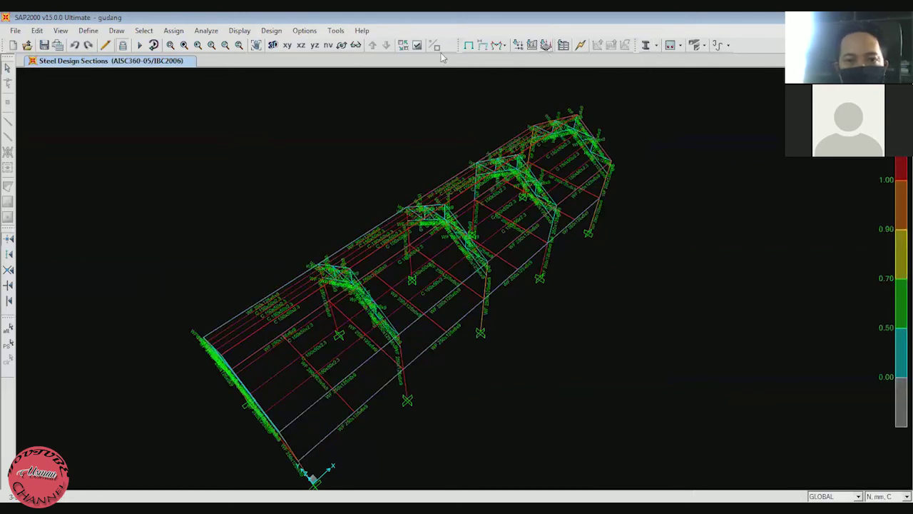
Step: Hide the area objects in the active window and view the steel design sections of the whole frame in 3D
click(418, 47)
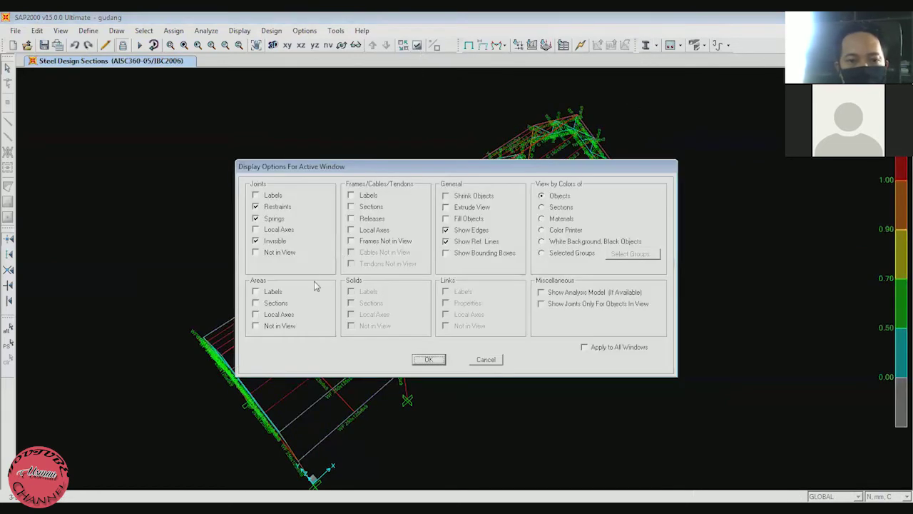
click(256, 326)
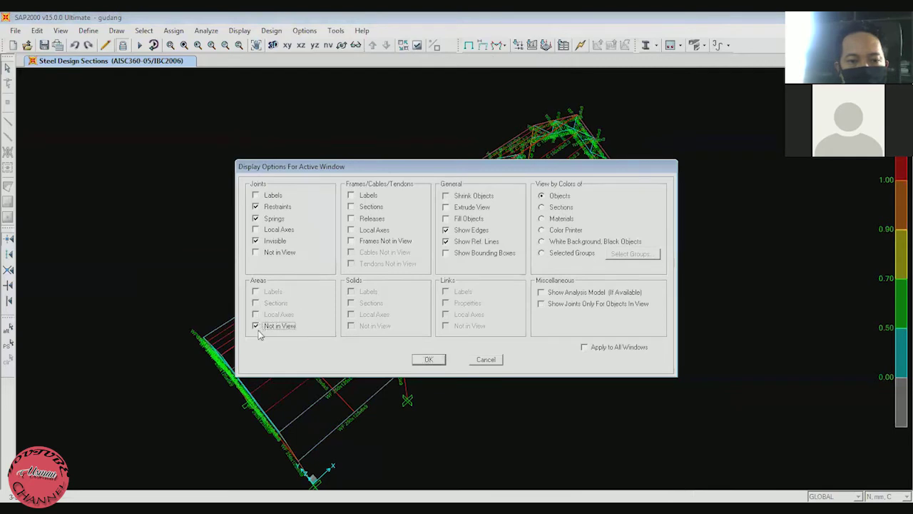
click(429, 360)
click(341, 45)
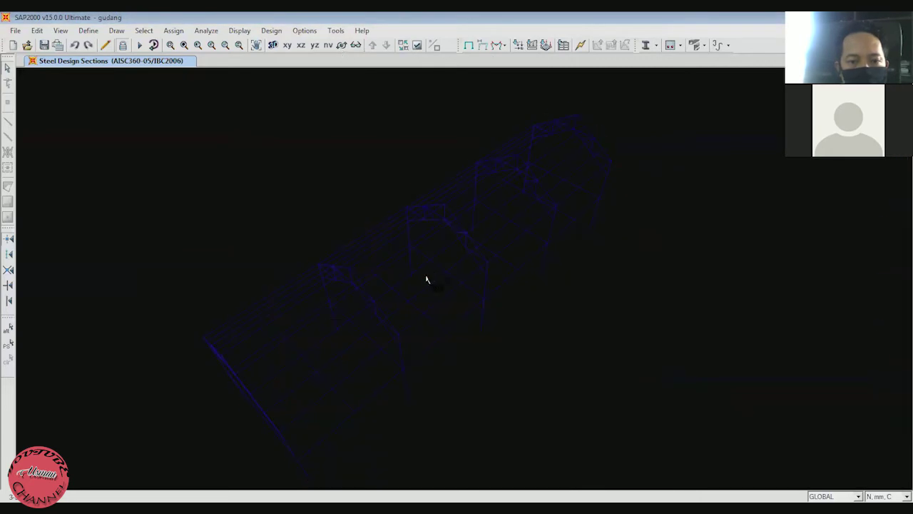
drag(447, 245, 435, 365)
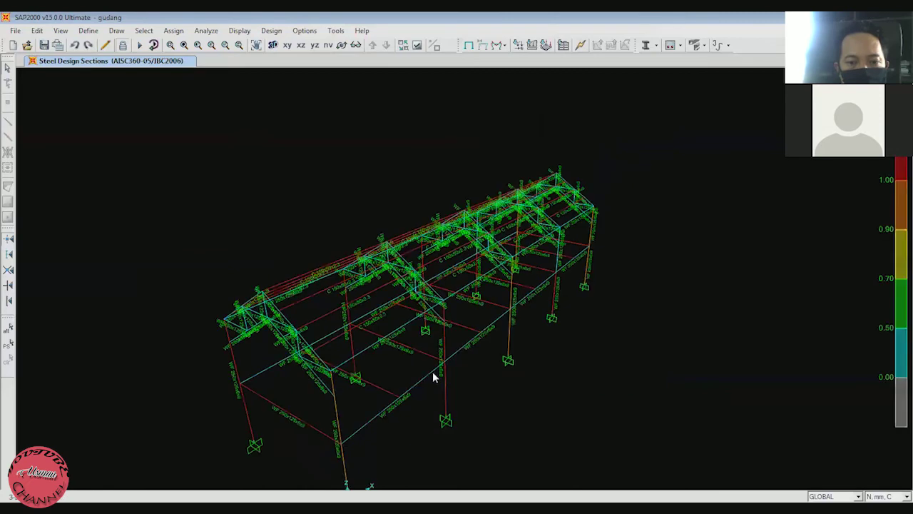
scroll(531, 257, up, 2)
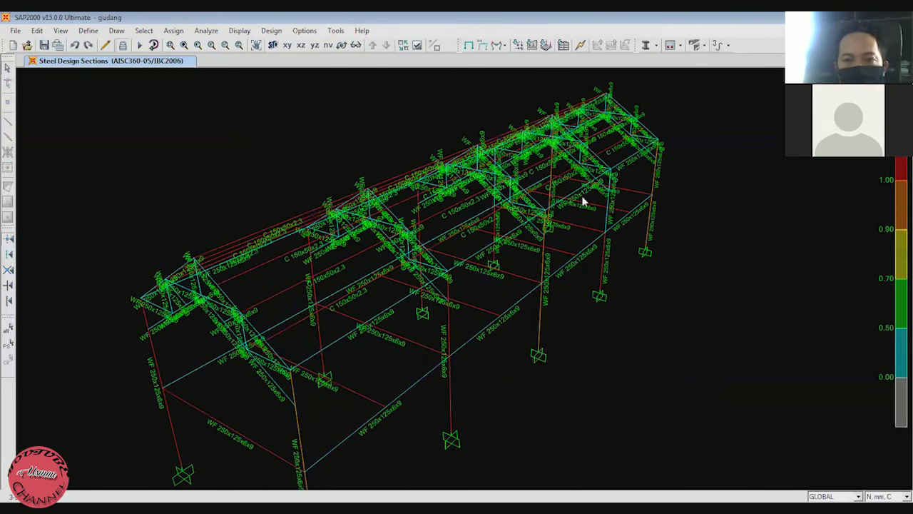
Step: Display the steel P-M interaction ratio values on the members and examine the columns, beams, trusses and purlins
click(656, 46)
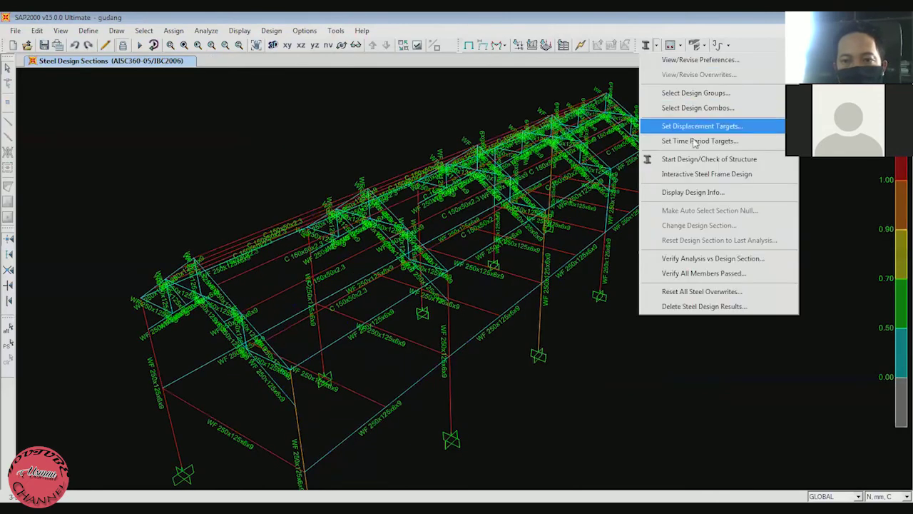
click(700, 192)
click(508, 255)
click(499, 267)
click(423, 313)
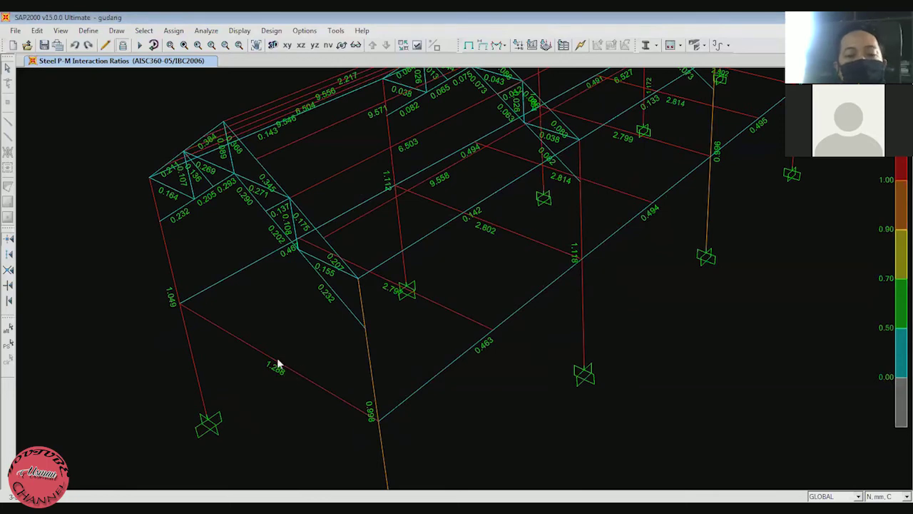
middle_drag(466, 309, 429, 351)
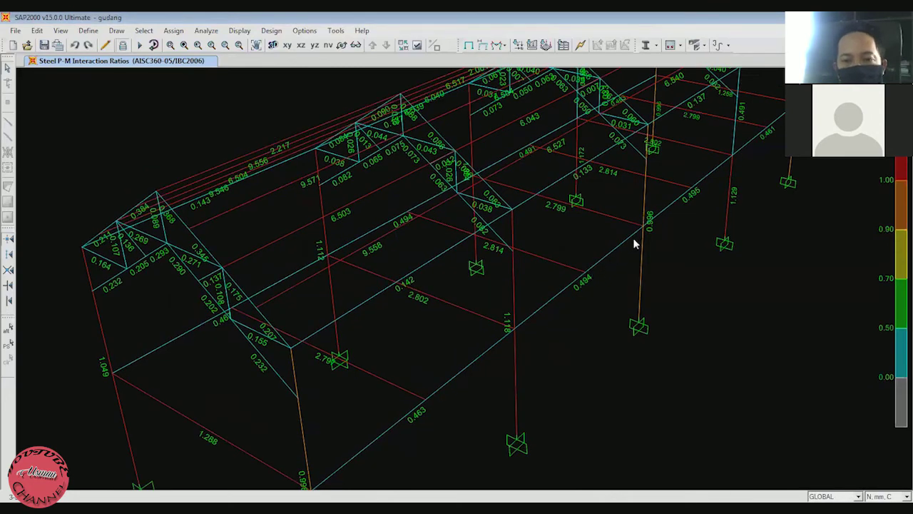
middle_drag(685, 217, 644, 237)
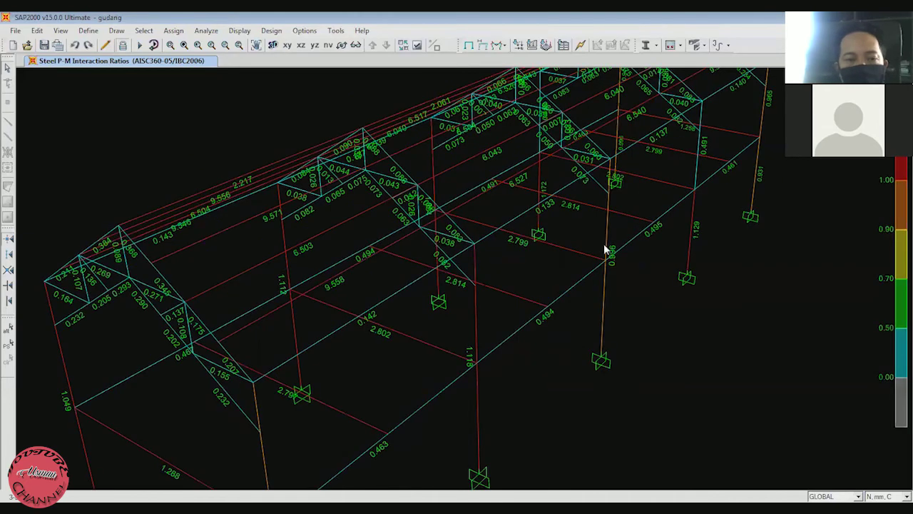
middle_drag(426, 271, 448, 210)
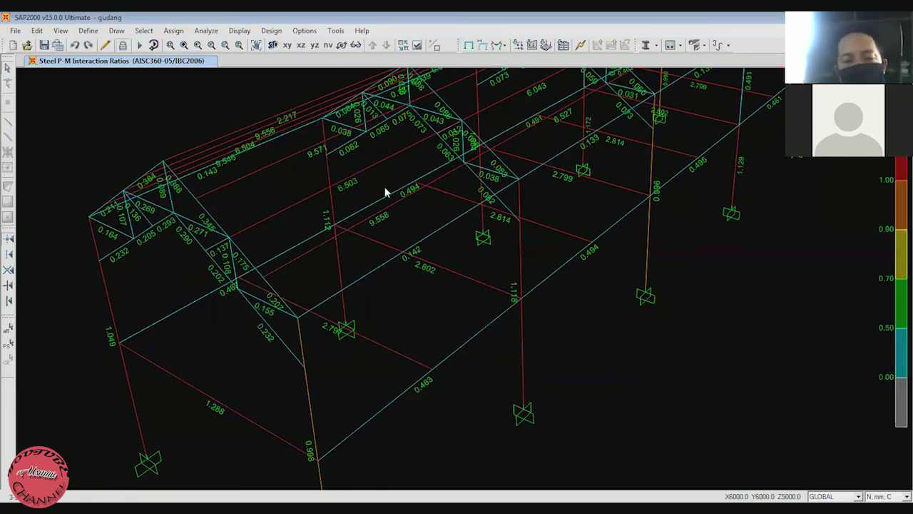
Step: Open the load combination definitions and examine the load cases and scale factors of DSTL1 and DSTL2
click(95, 34)
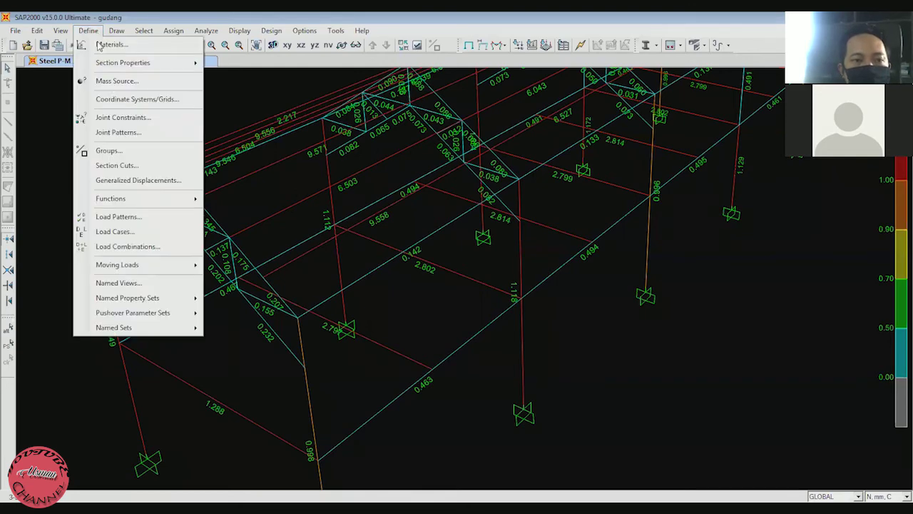
click(126, 246)
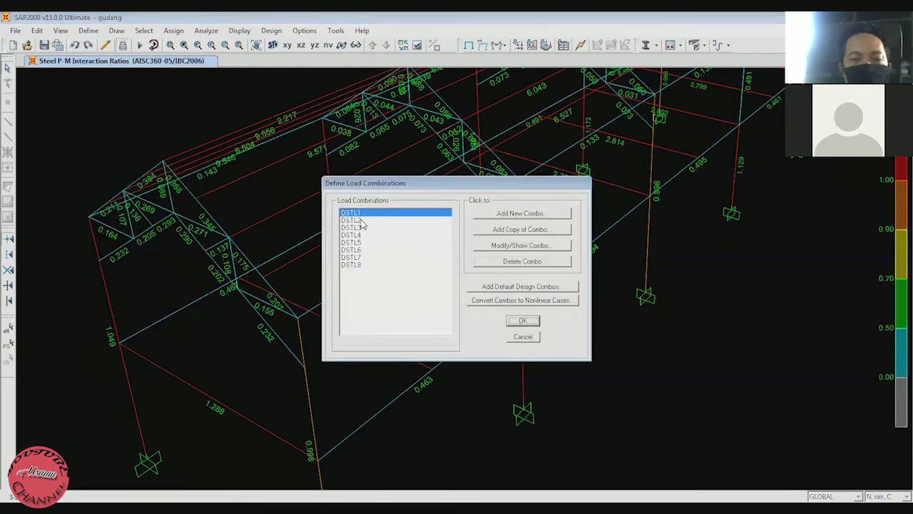
click(362, 221)
click(362, 228)
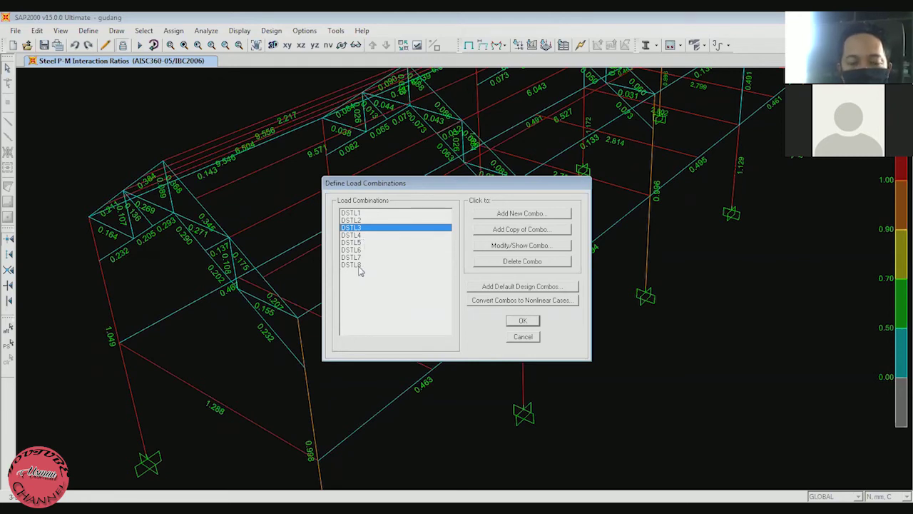
click(360, 214)
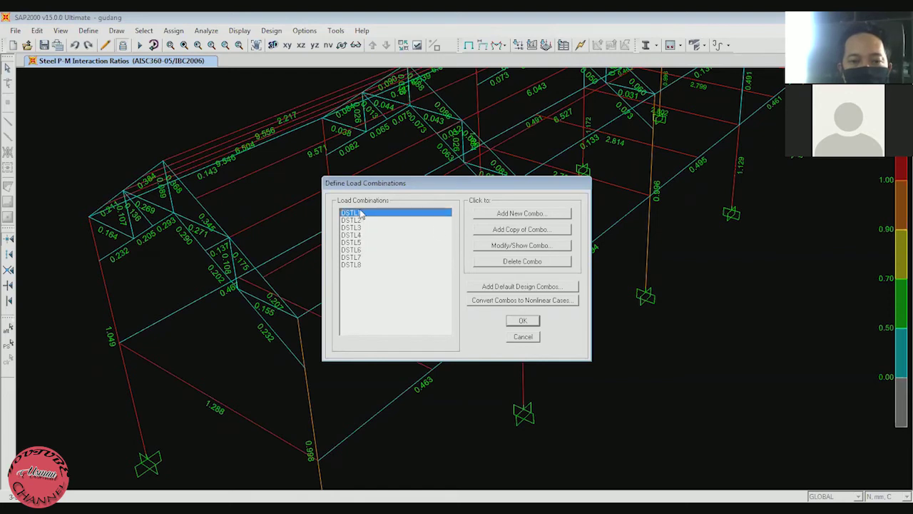
click(520, 246)
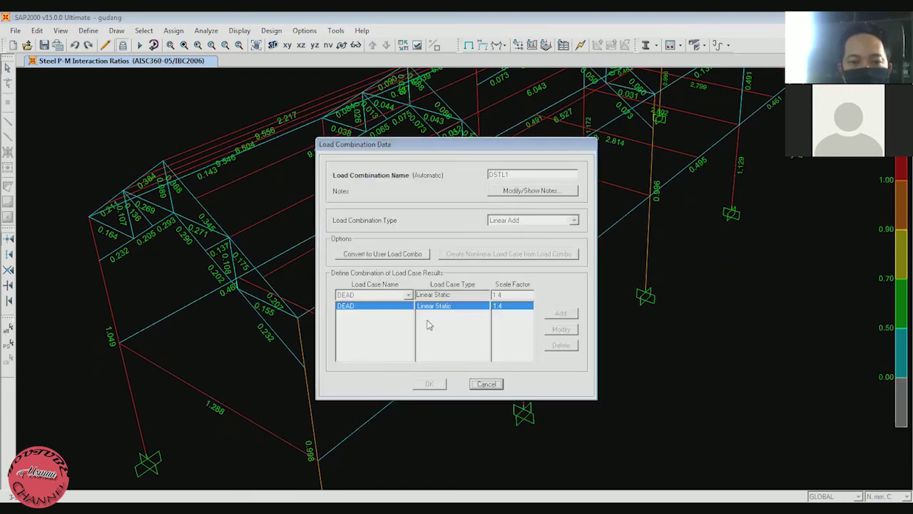
click(486, 383)
click(362, 220)
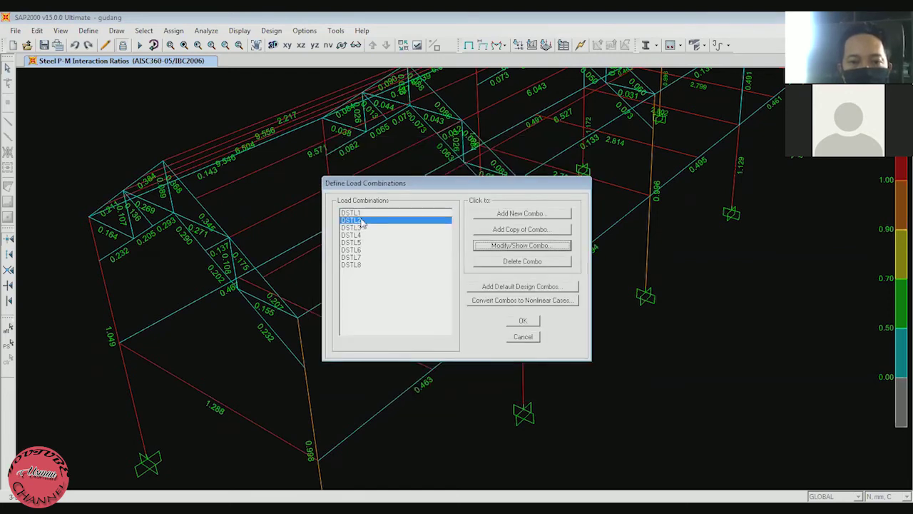
click(502, 250)
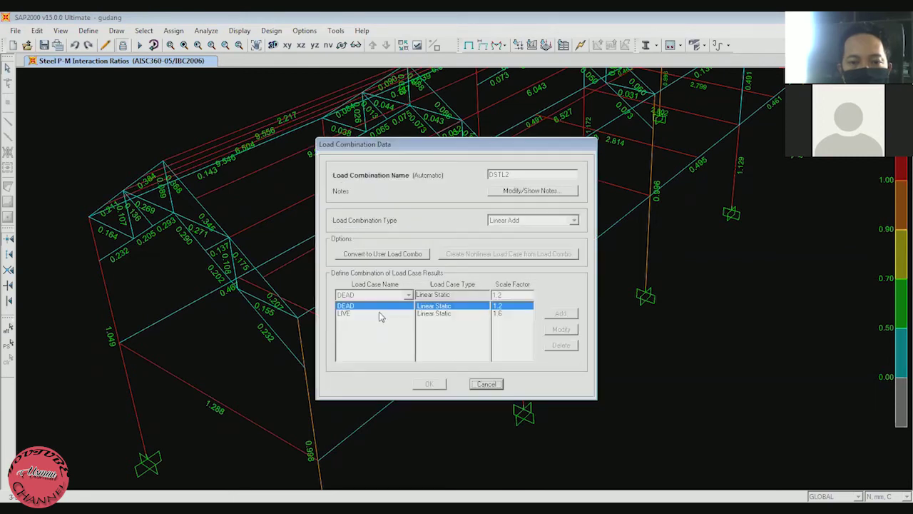
click(491, 384)
Step: Examine the load cases and scale factors of combinations DSTL3, DSTL4 and DSTL5, and leave the load combination definitions
click(378, 228)
click(500, 246)
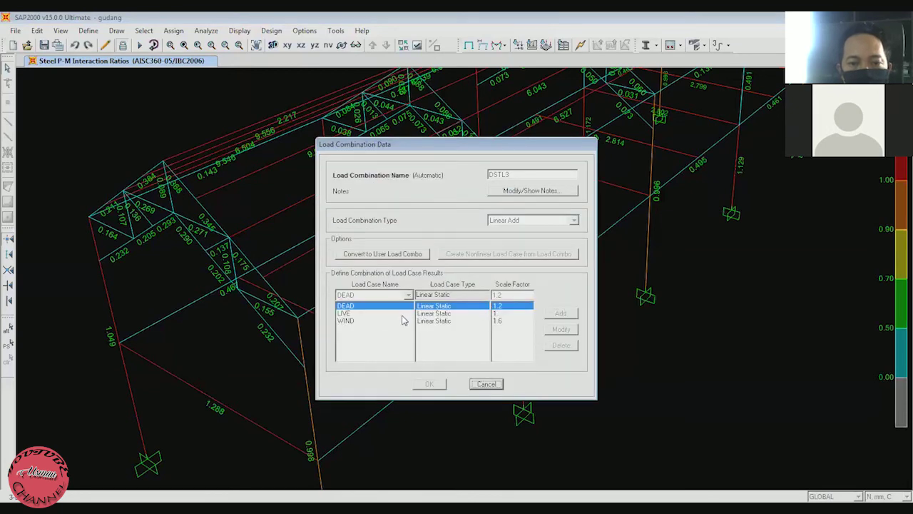
click(492, 384)
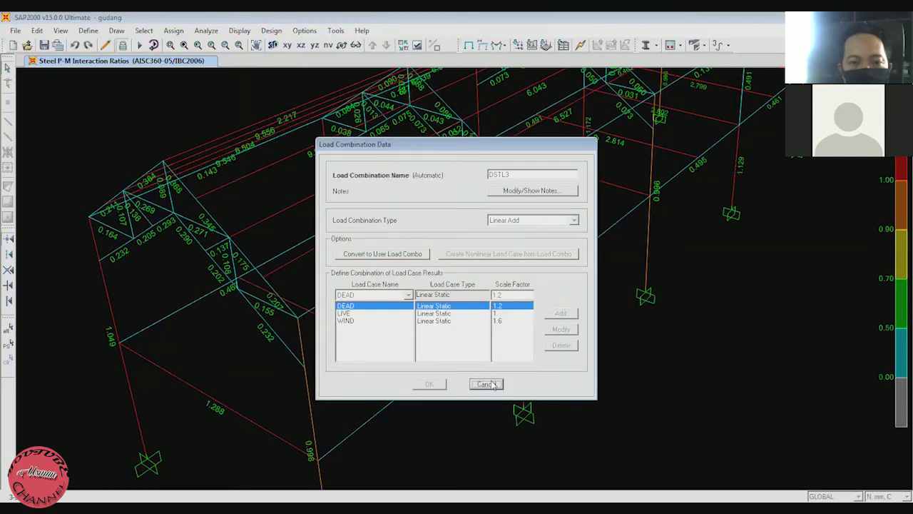
click(350, 235)
click(511, 246)
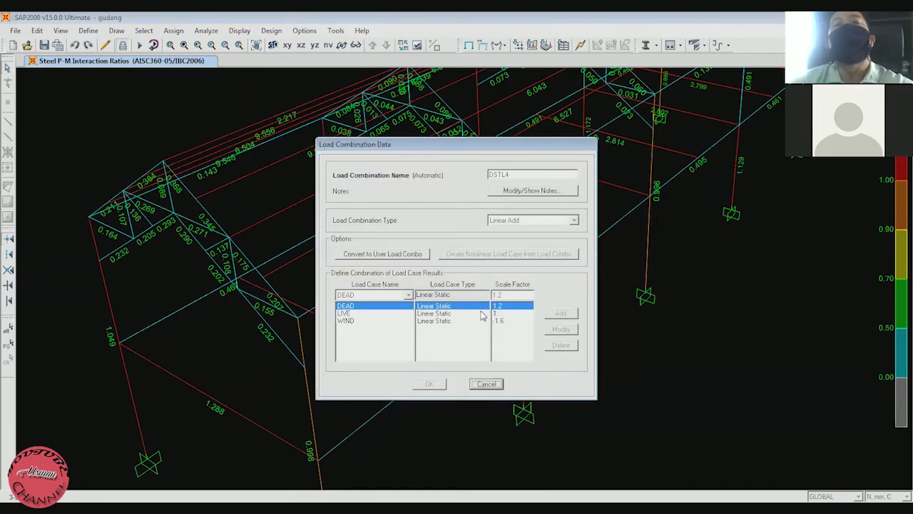
click(498, 386)
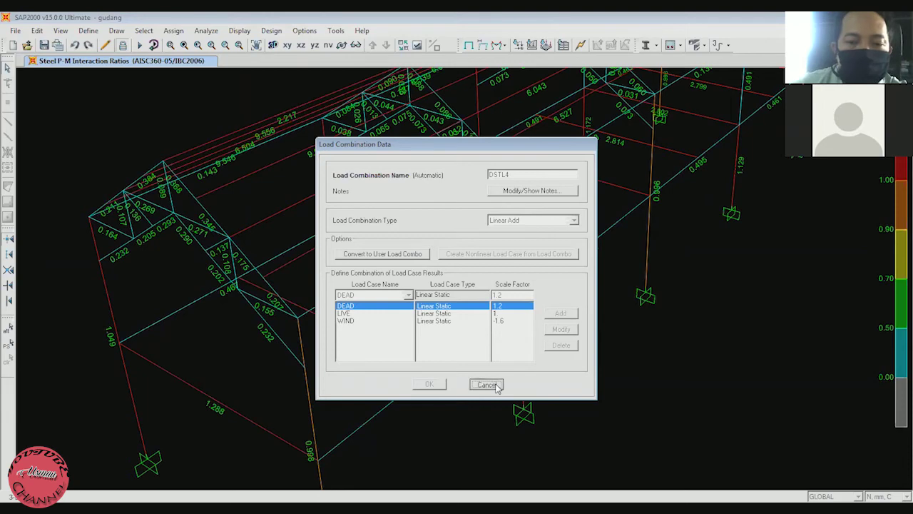
click(360, 243)
click(486, 245)
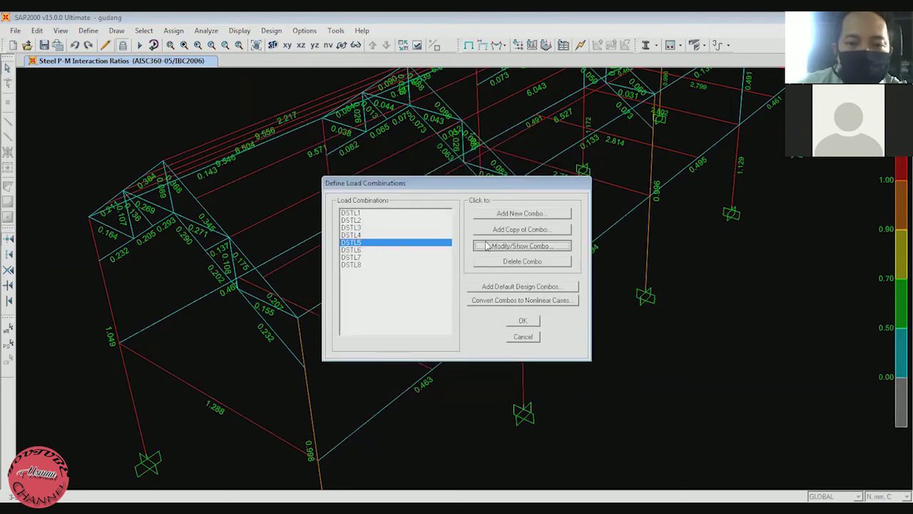
click(496, 386)
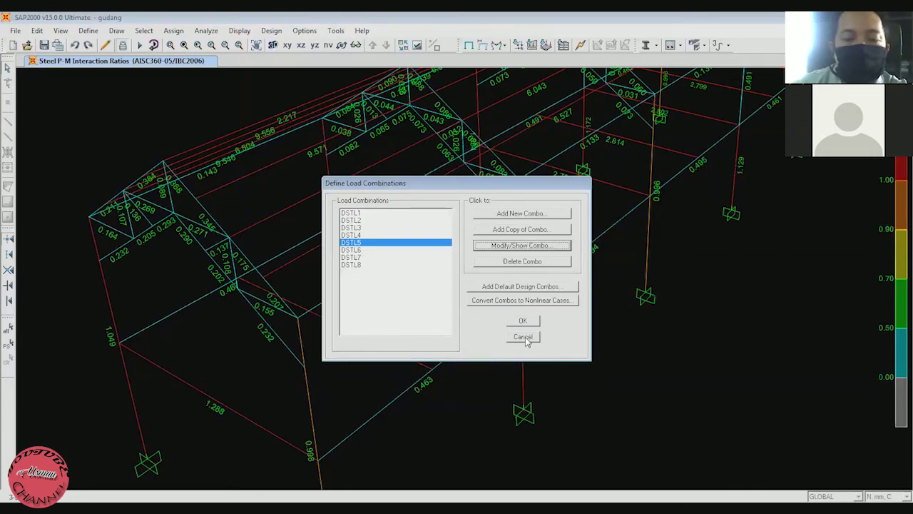
click(525, 336)
Step: Examine the P-M interaction ratios of the warehouse columns, beams, trusses and purlins from both long sides
middle_drag(433, 328, 422, 284)
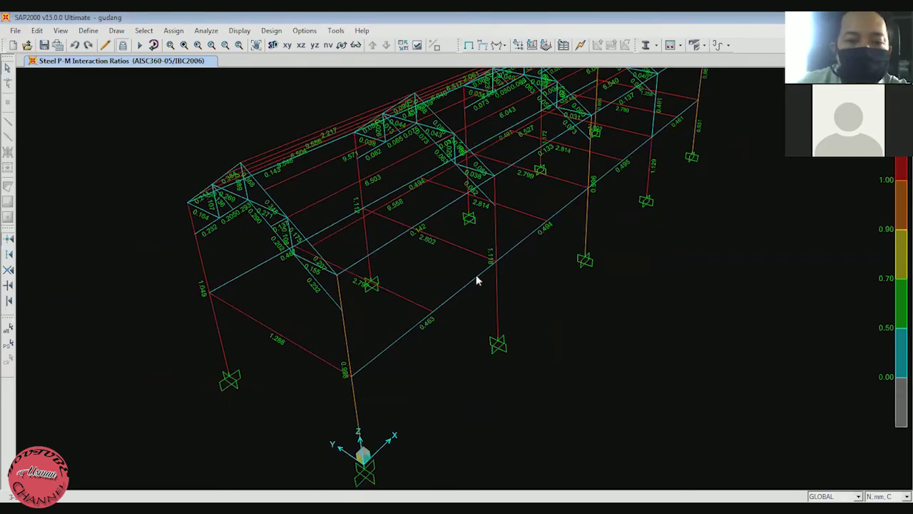
middle_drag(352, 294, 373, 267)
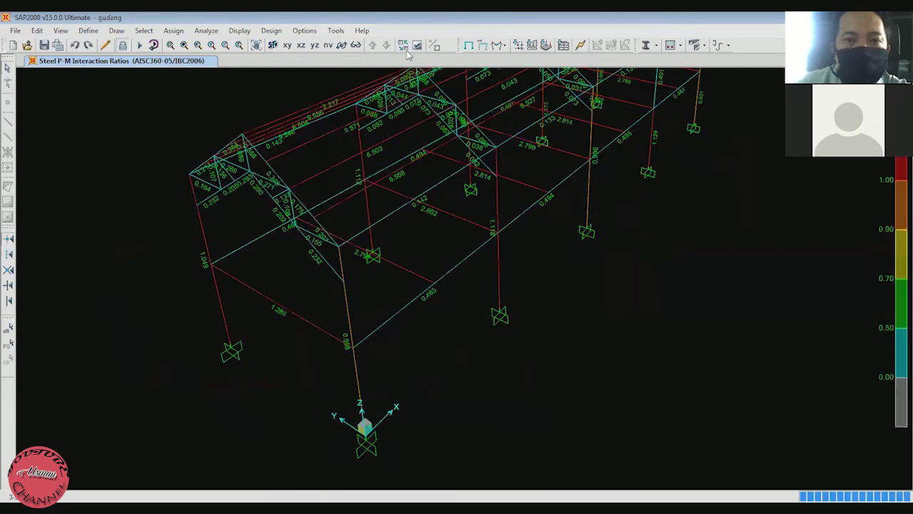
click(342, 45)
middle_drag(468, 223, 490, 213)
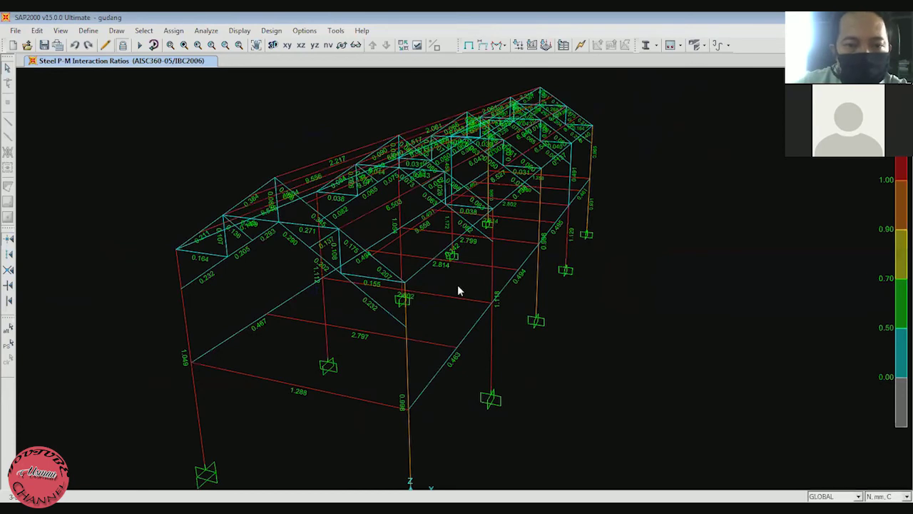
click(343, 48)
drag(516, 182, 561, 199)
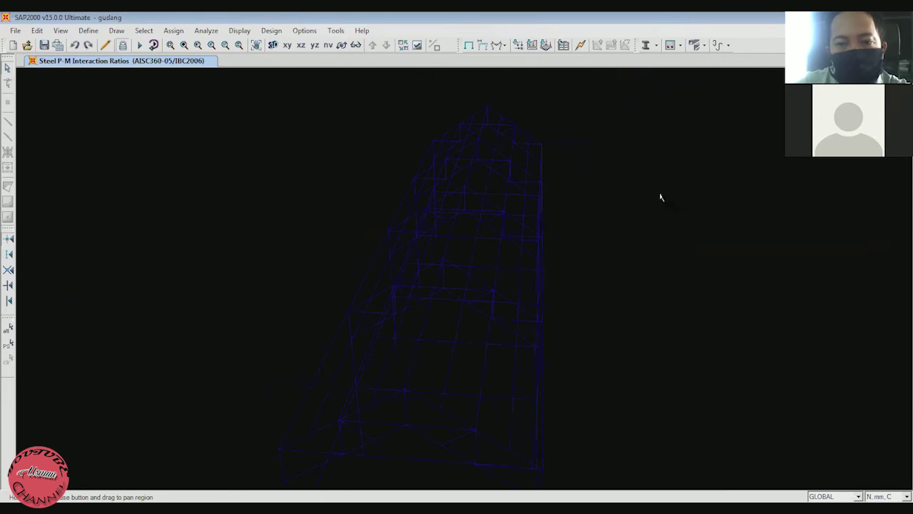
drag(682, 191, 684, 177)
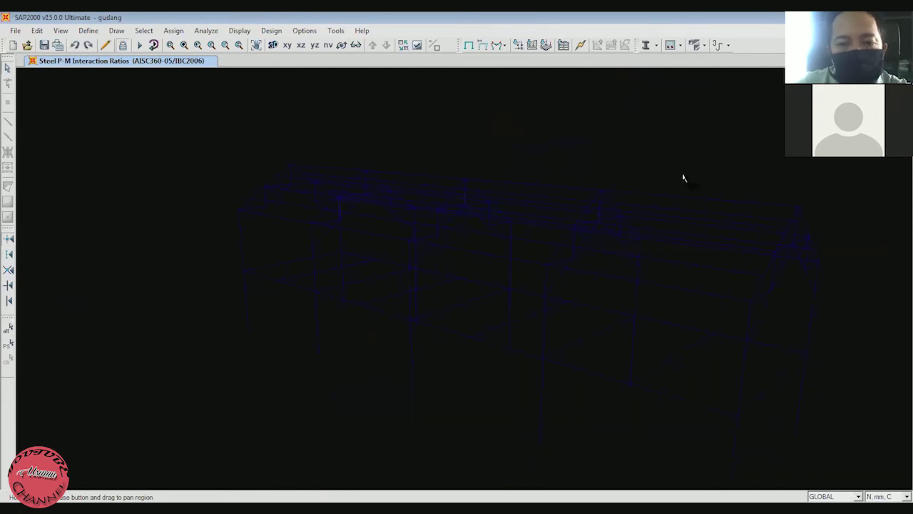
drag(681, 177, 682, 176)
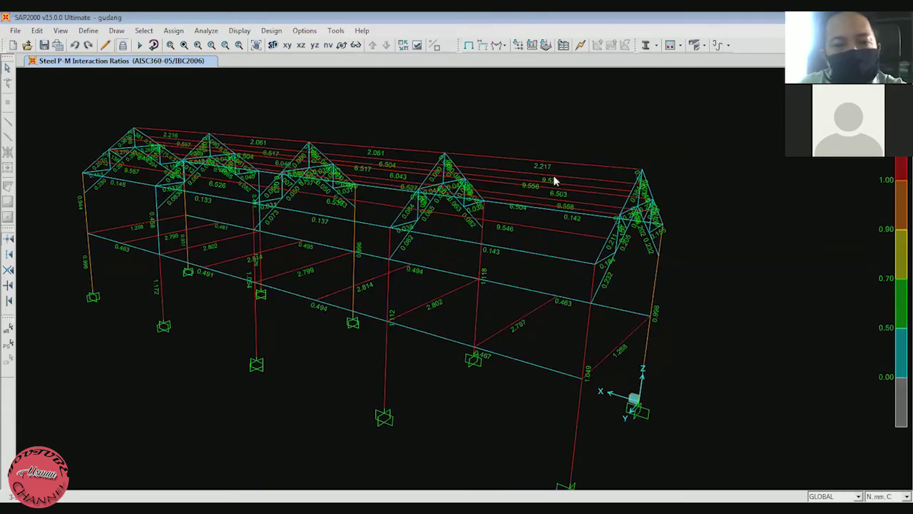
click(355, 45)
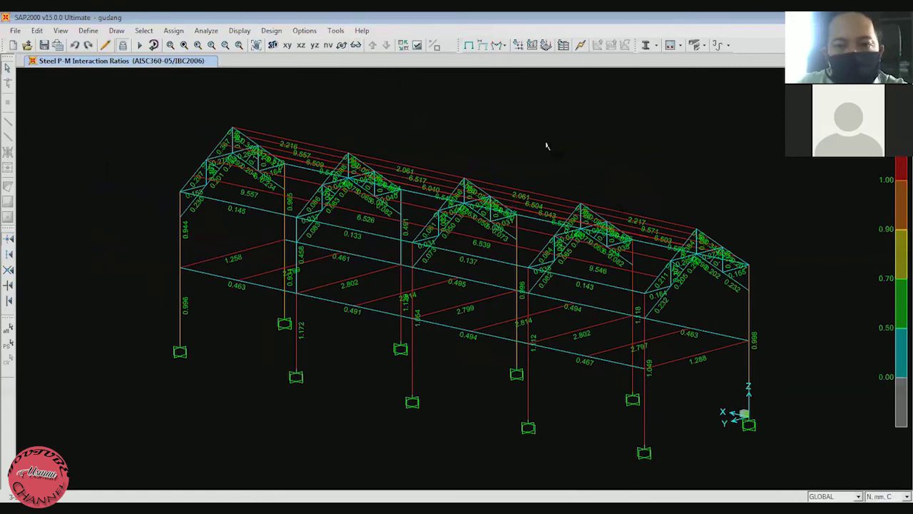
Step: Examine the detailed DSTL3 steel stress check of the C 150x50x2.3 roof purlin labelled 6.527 (frame 162)
click(272, 45)
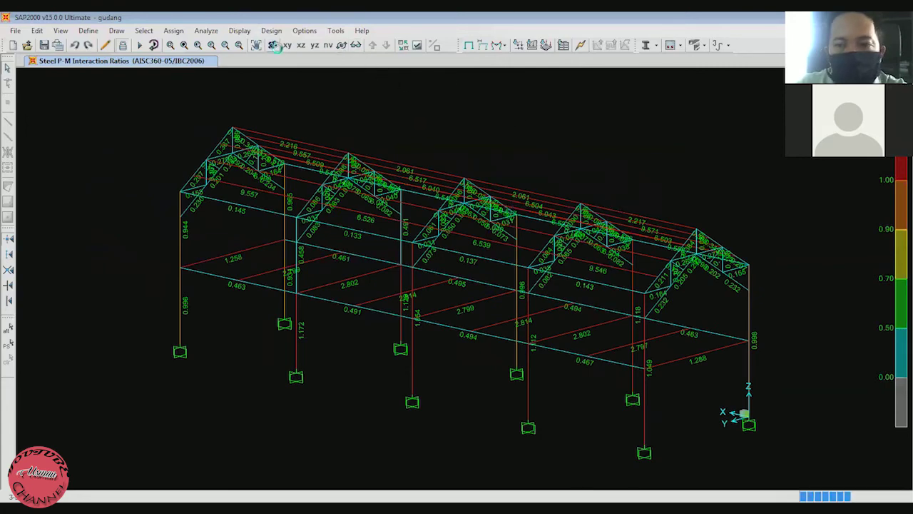
scroll(526, 237, up, 1)
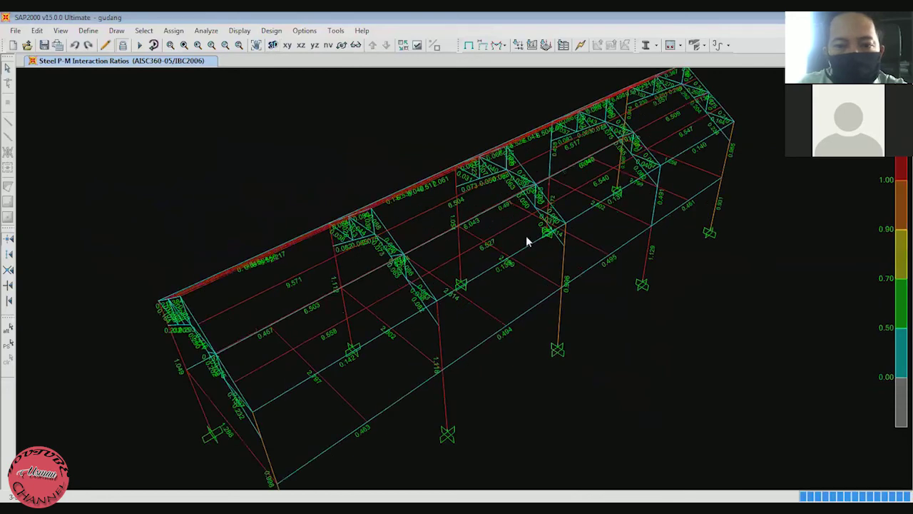
scroll(497, 233, up, 1)
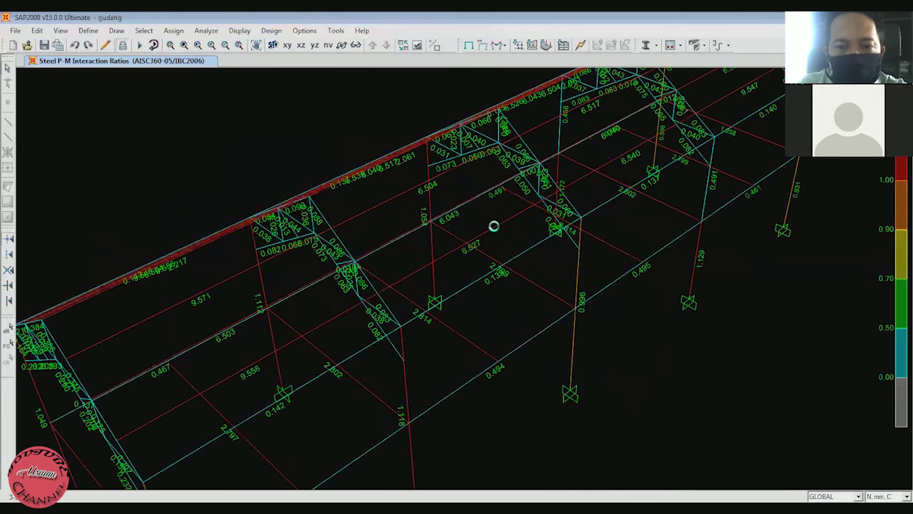
right_click(431, 289)
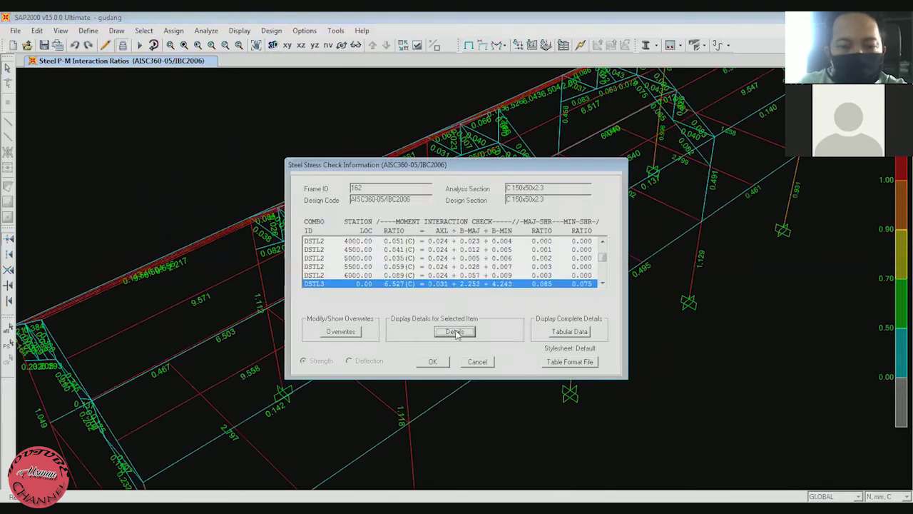
click(455, 332)
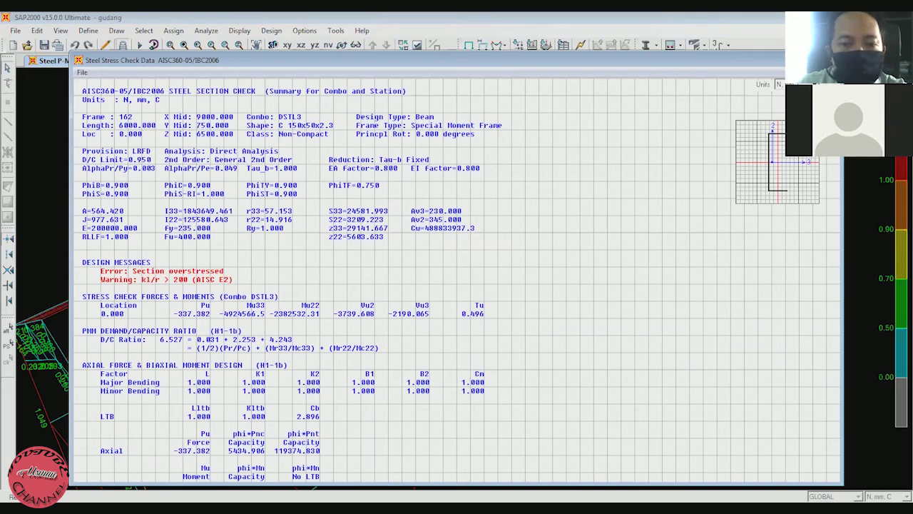
click(832, 60)
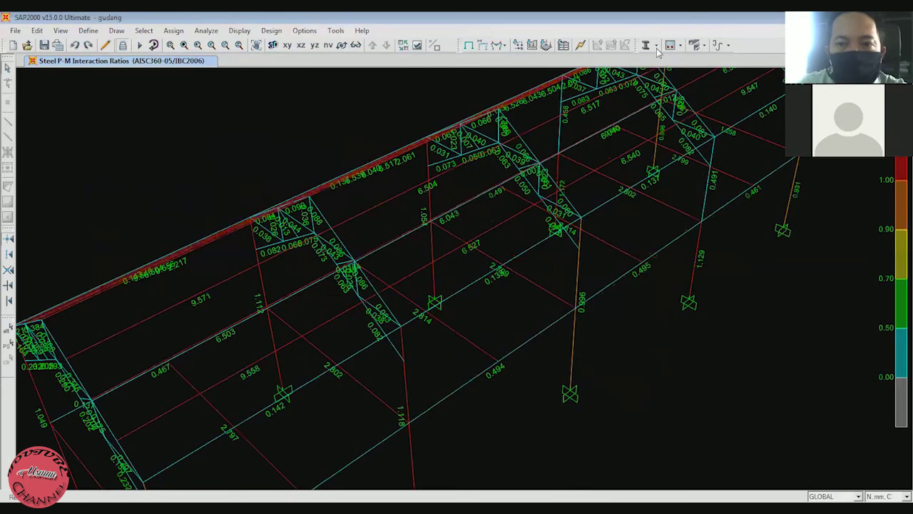
Step: Display the steel design output as Identify All Failures on the frame members
click(657, 47)
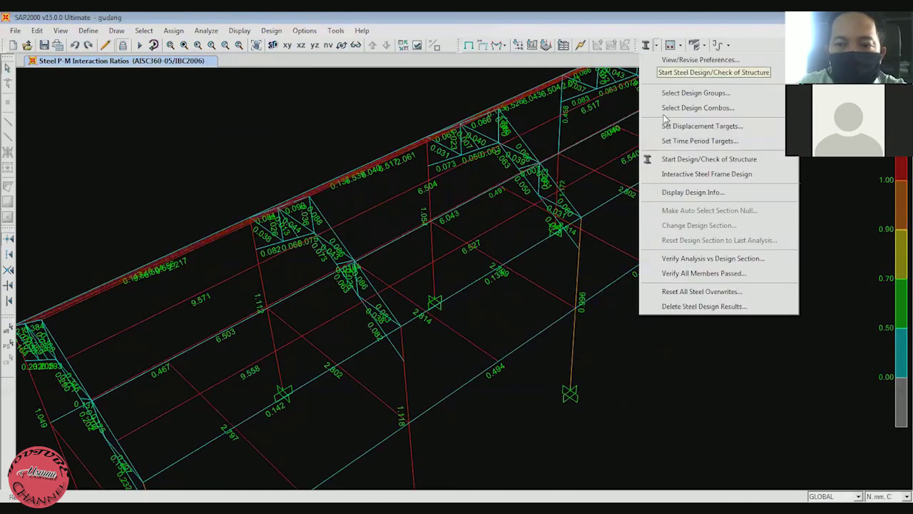
click(673, 193)
click(535, 256)
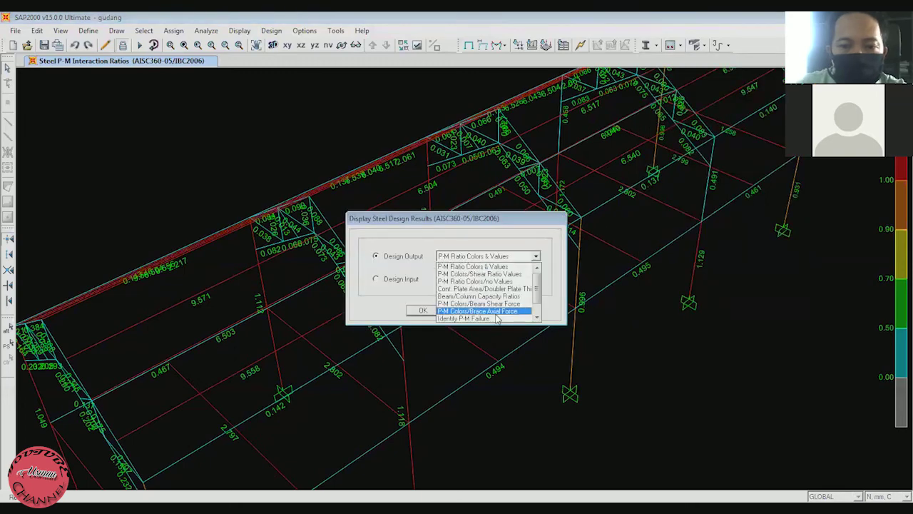
scroll(498, 319, down, 1)
click(490, 319)
click(438, 313)
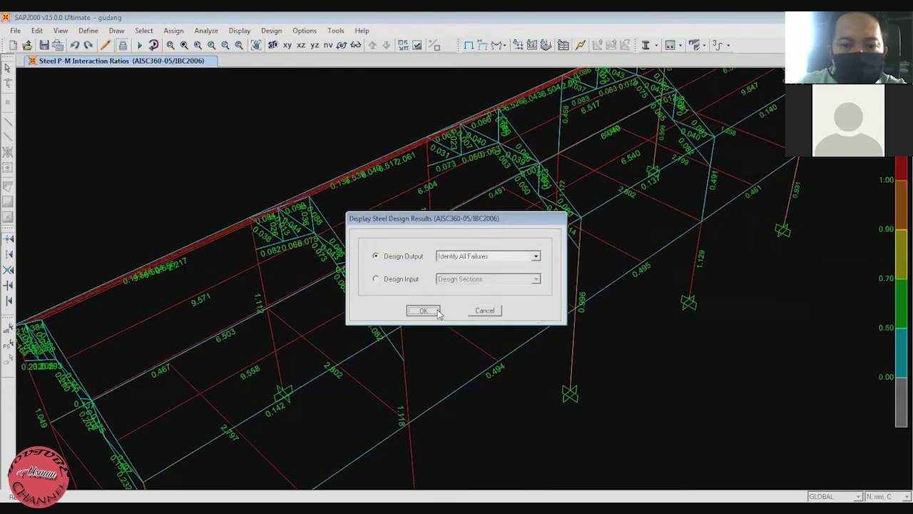
Step: Examine the flexure-labelled roof purlins and the detailed DSTL6 stress check of the C 150x50x2.3 purlin, frame 155
middle_drag(516, 264, 576, 166)
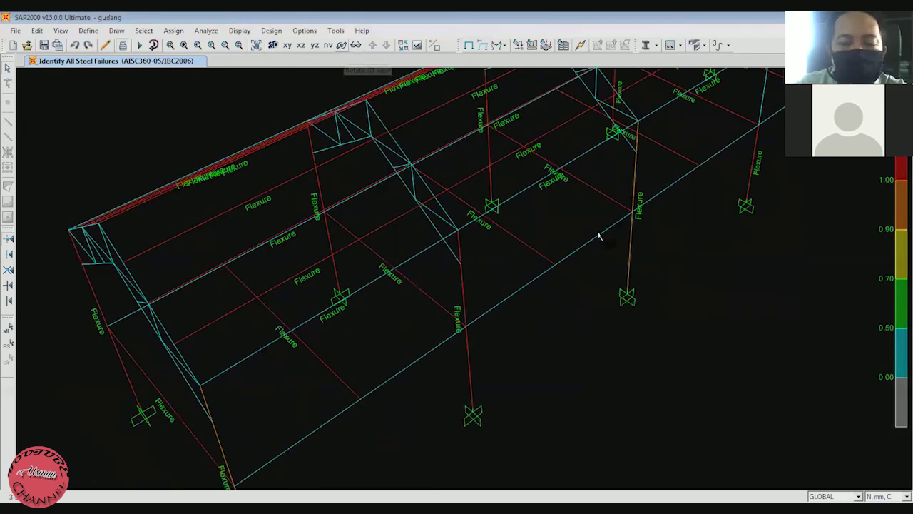
drag(599, 237, 553, 264)
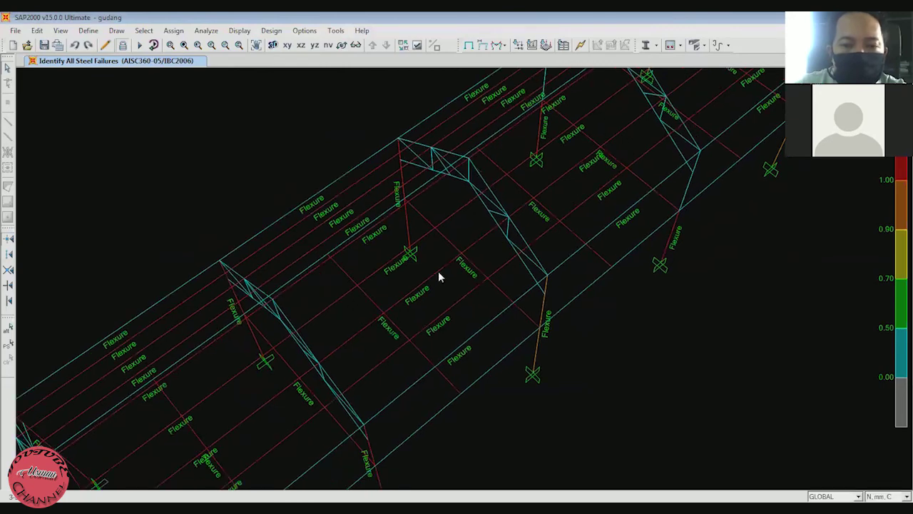
right_click(438, 276)
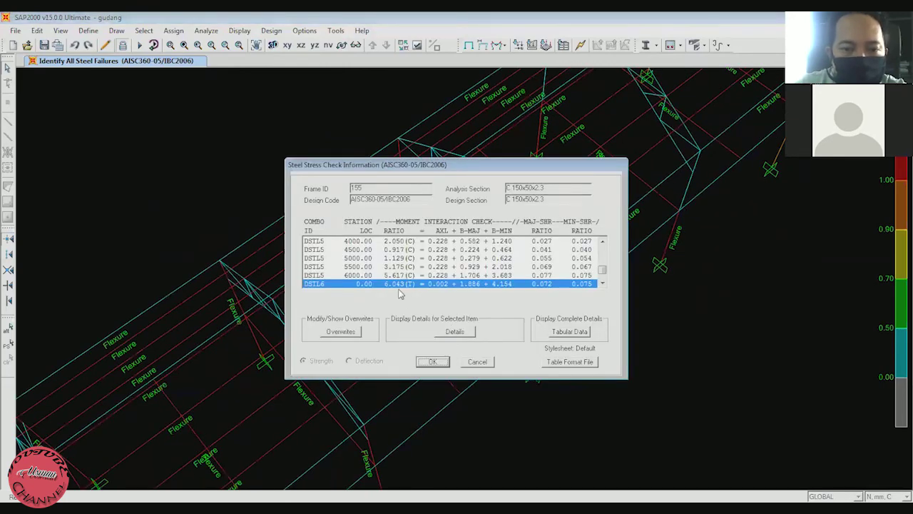
click(453, 332)
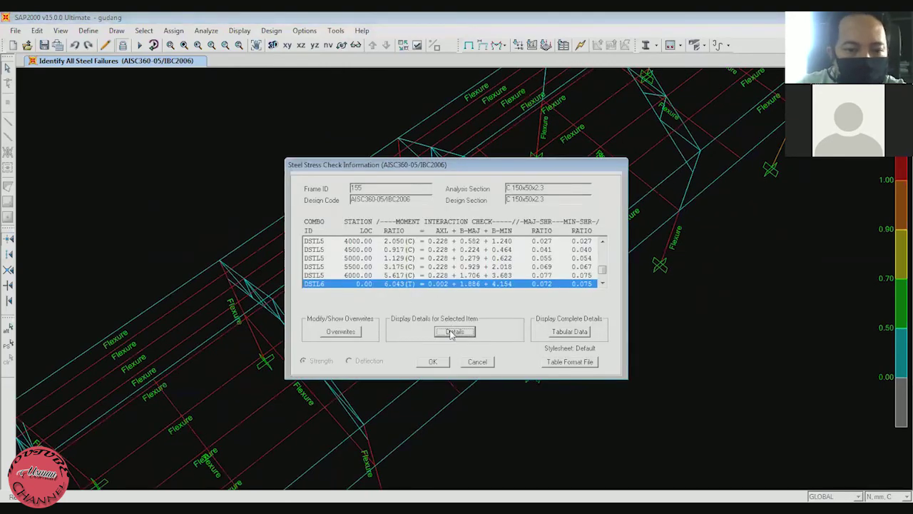
scroll(214, 289, down, 3)
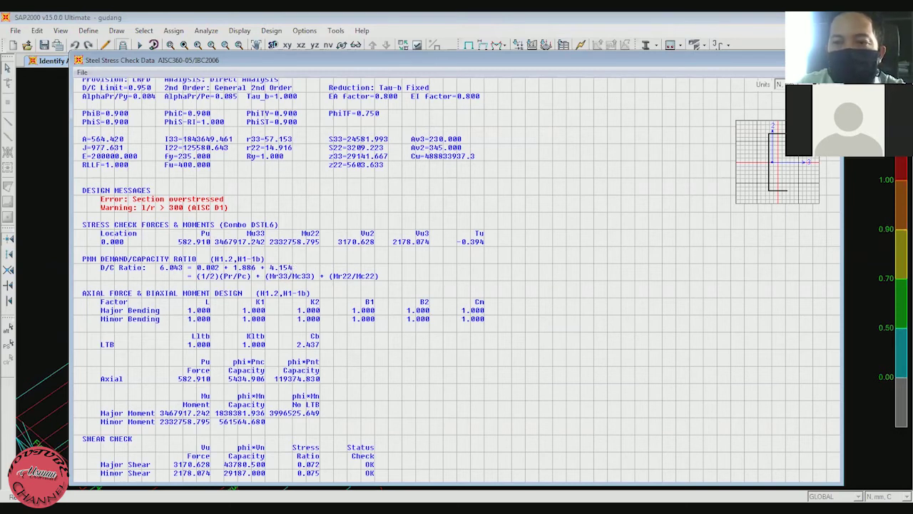
click(836, 60)
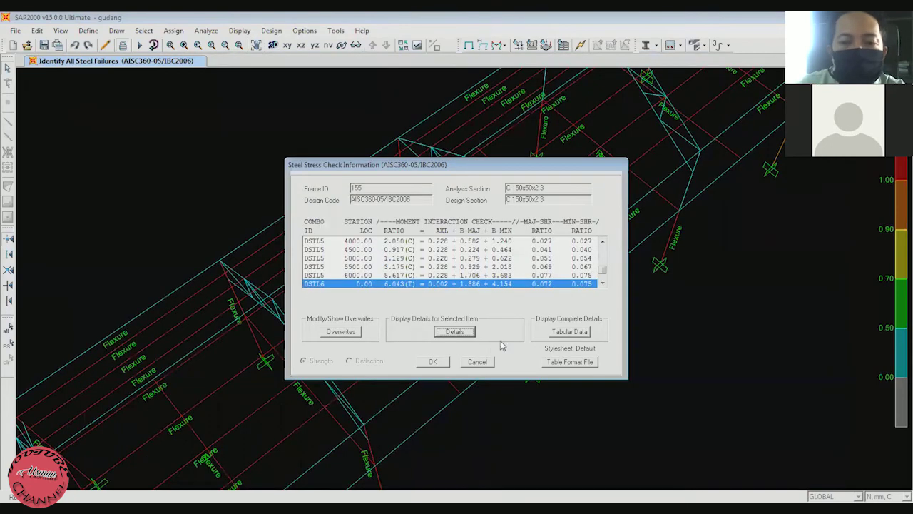
Step: Display the undeformed warehouse with extruded member sections and examine its columns, trusses, beams and purlins from different angles
click(481, 363)
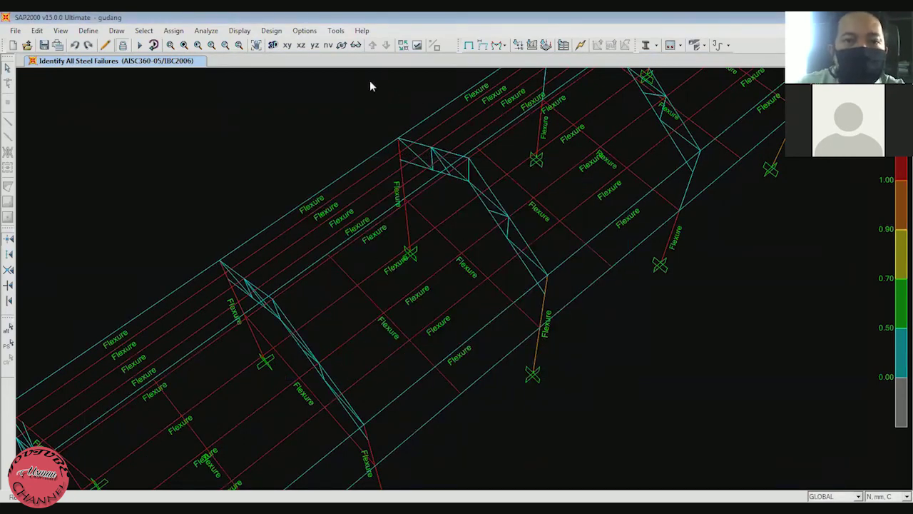
click(417, 45)
click(471, 207)
click(429, 360)
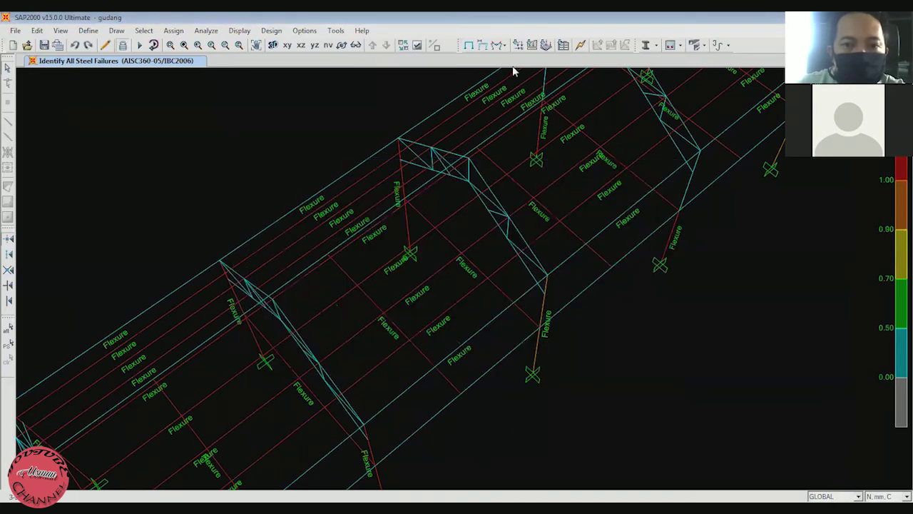
click(469, 44)
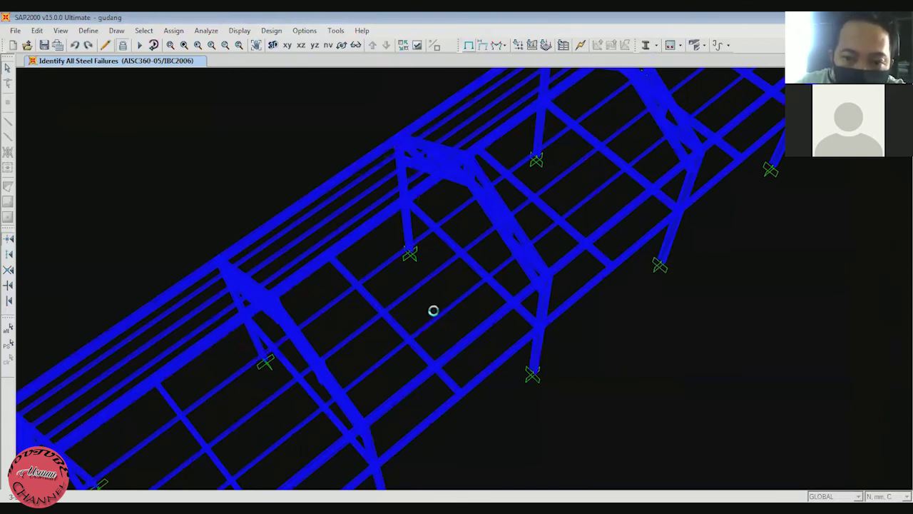
click(342, 46)
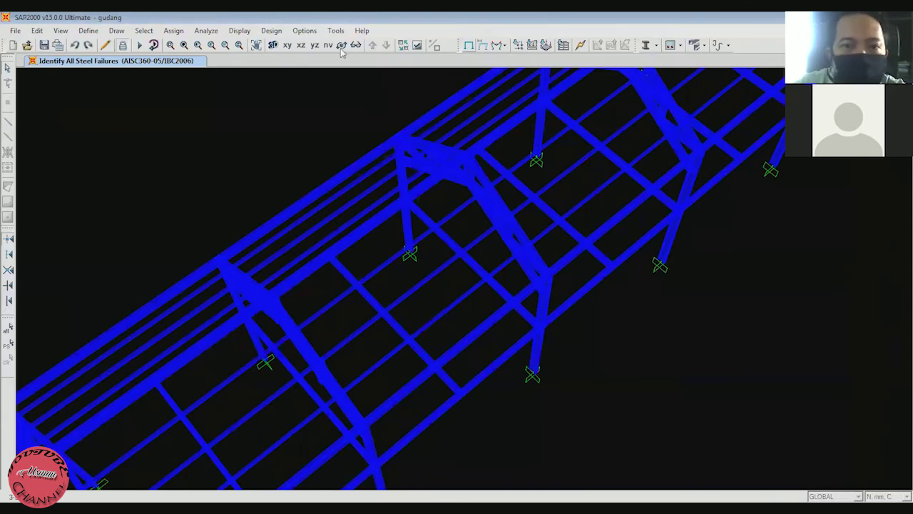
drag(519, 294, 523, 286)
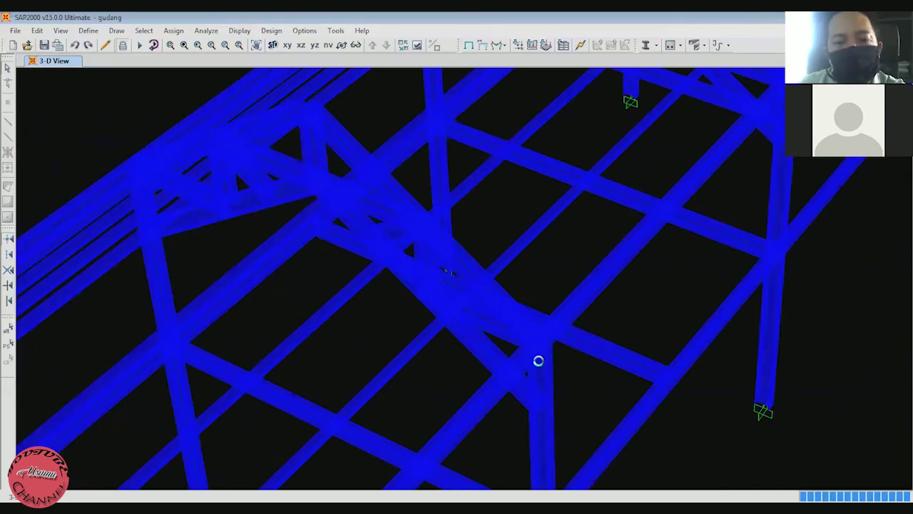
scroll(554, 303, down, 1)
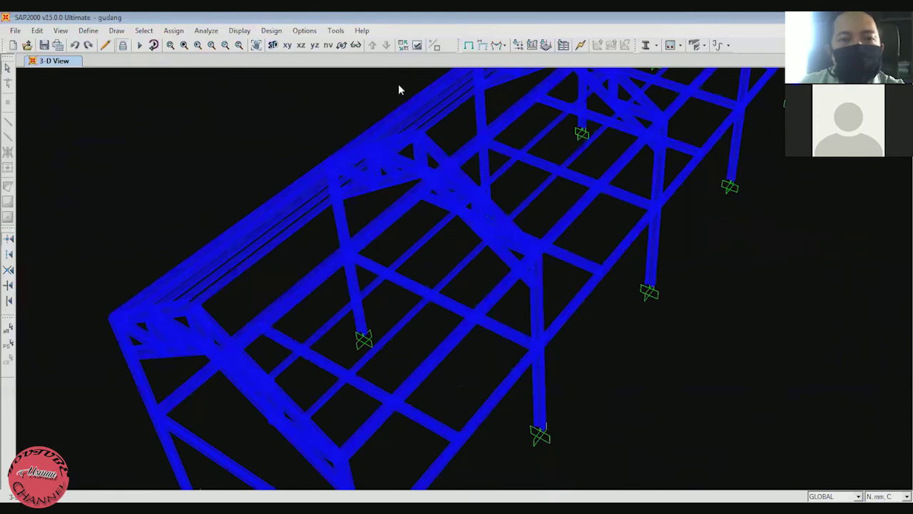
scroll(390, 82, down, 1)
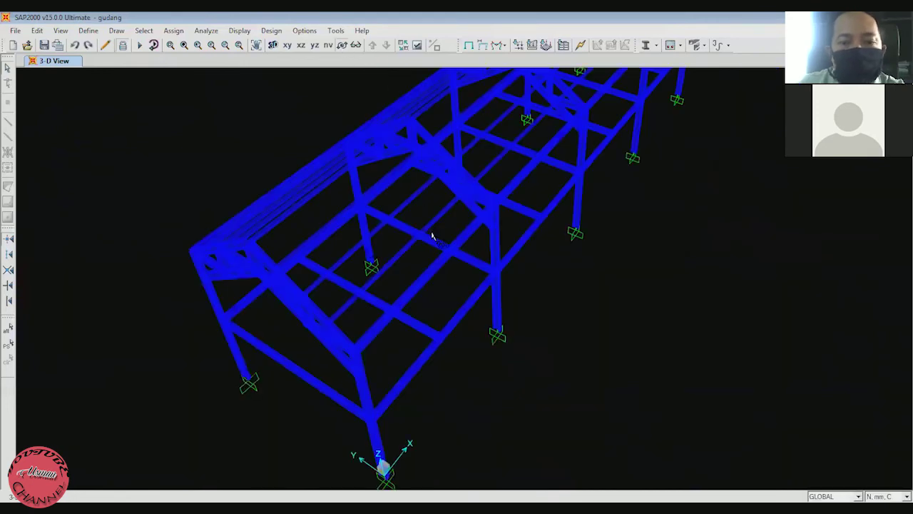
middle_drag(428, 234, 468, 237)
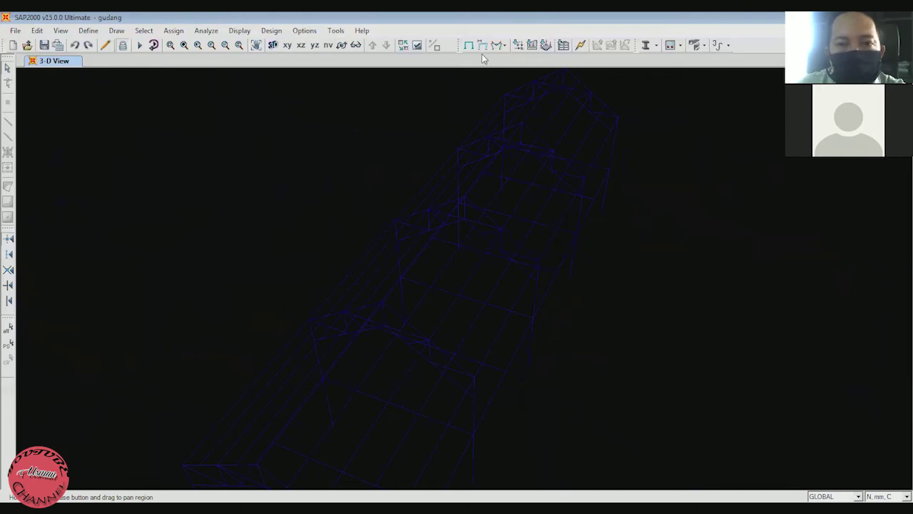
Step: Turn off the extruded view and display the Moment 3-3 force diagram of the frames for the DEAD case as filled diagrams
click(418, 47)
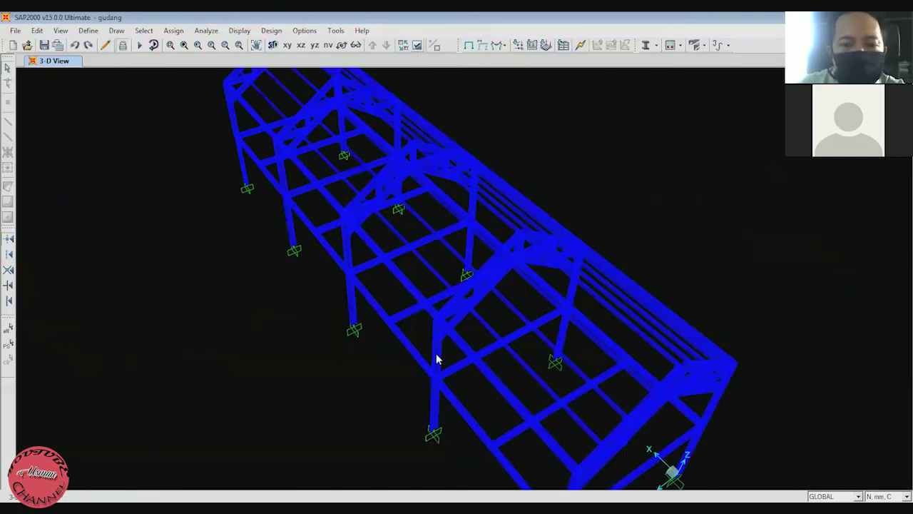
click(499, 46)
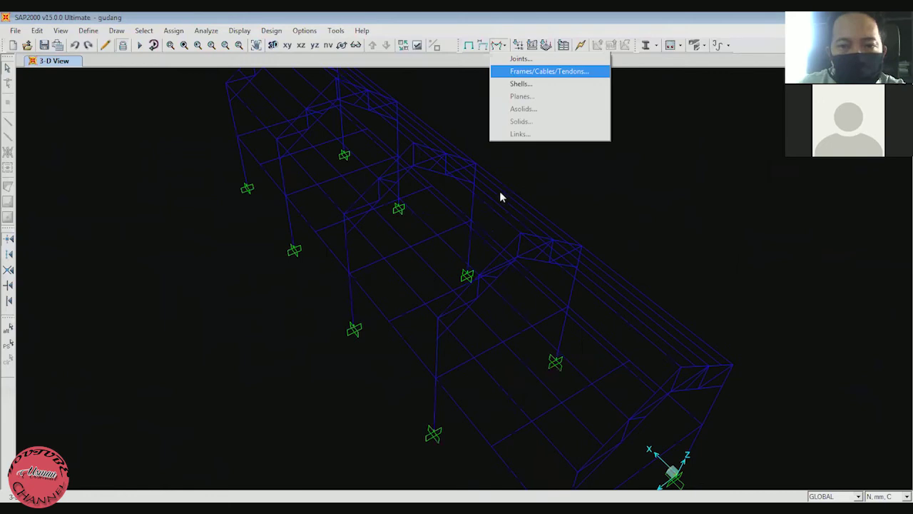
key(Return)
click(492, 159)
click(493, 169)
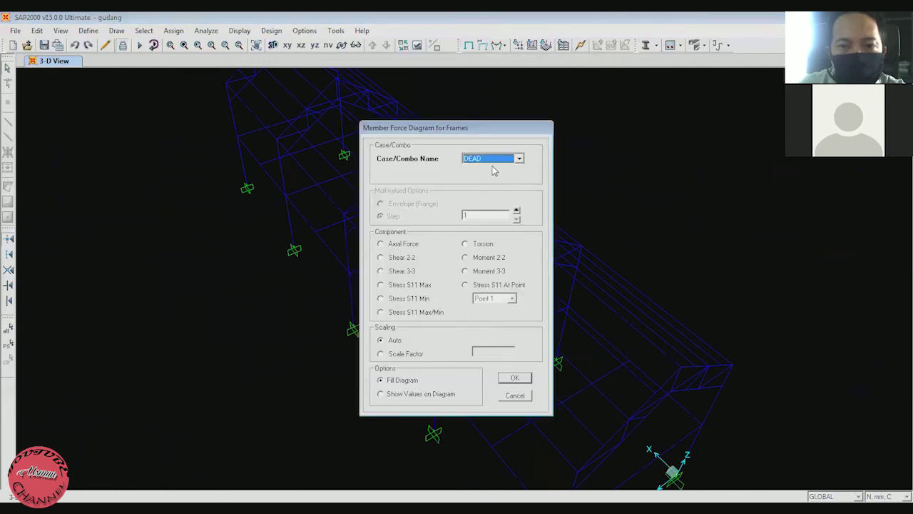
click(487, 272)
click(517, 378)
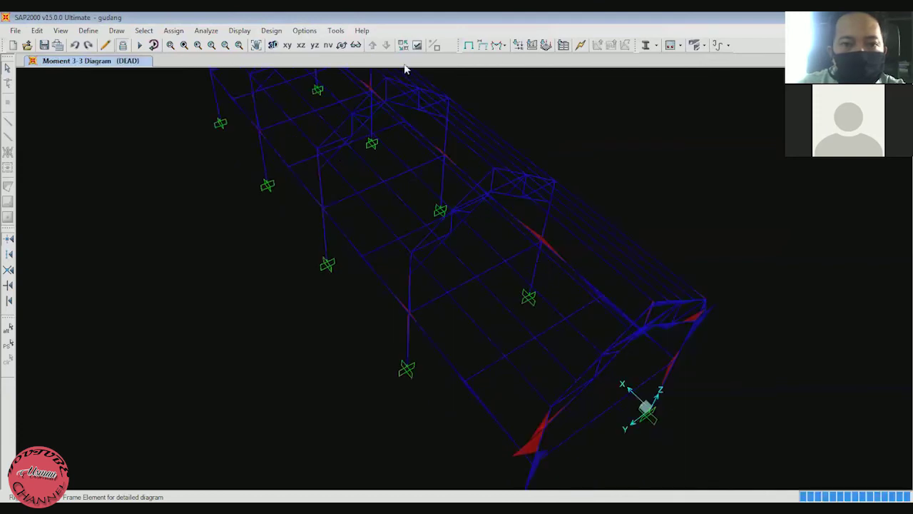
Step: Examine the DEAD moment diagram of the long-side beams and the detailed diagrams of the beam beside the second column
click(342, 45)
drag(554, 291, 624, 343)
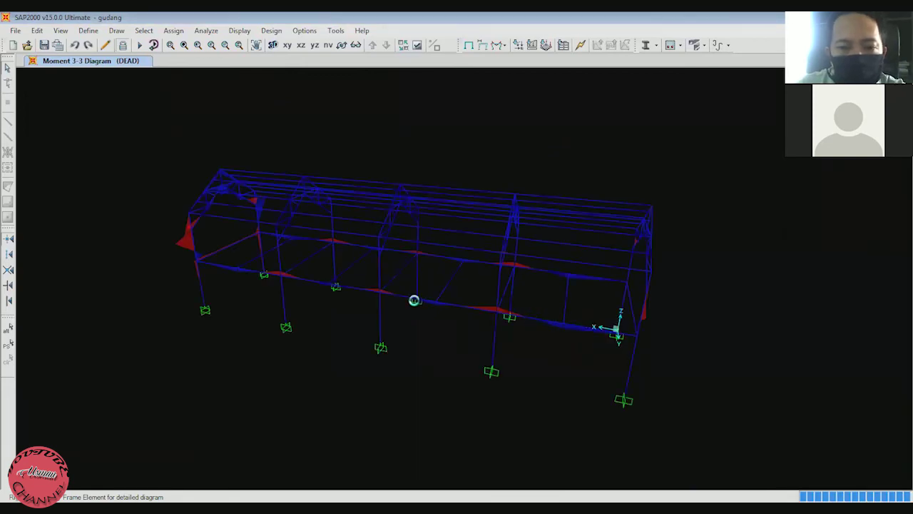
scroll(368, 289, up, 3)
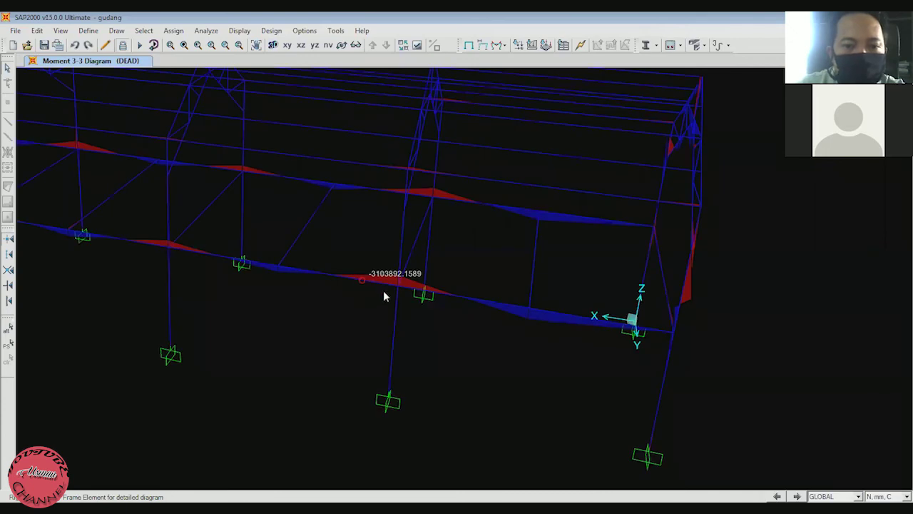
right_click(391, 286)
click(454, 432)
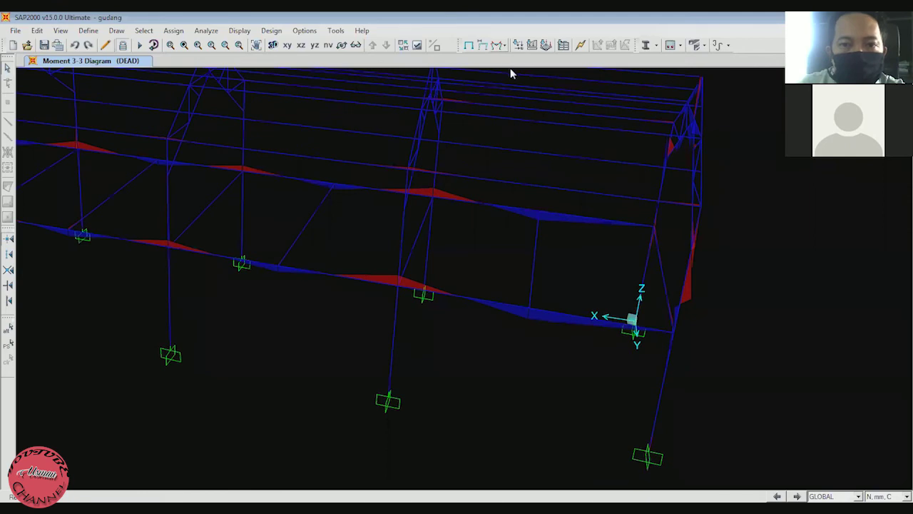
Step: Display the Moment 3-3 diagram for the LIVE case and examine the detailed diagrams of the WF 250x125x6x9 cross beam (frame 201)
click(498, 45)
click(510, 71)
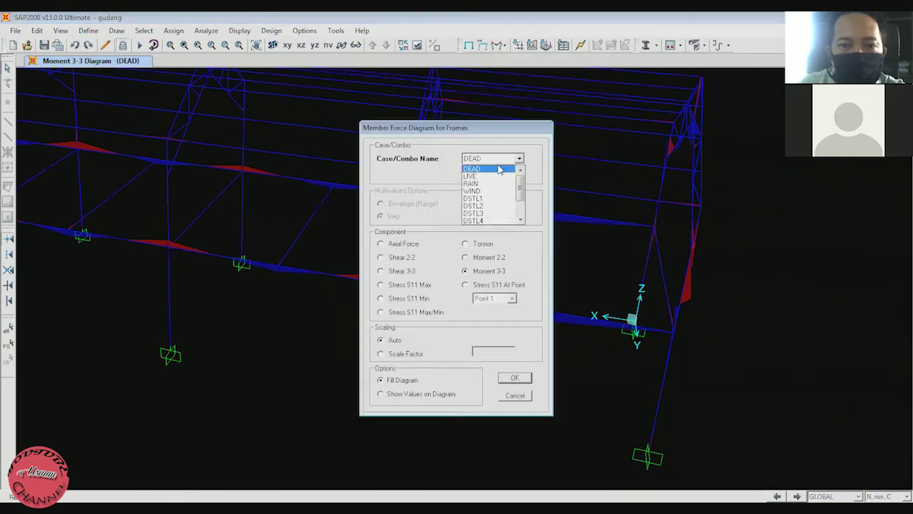
click(493, 183)
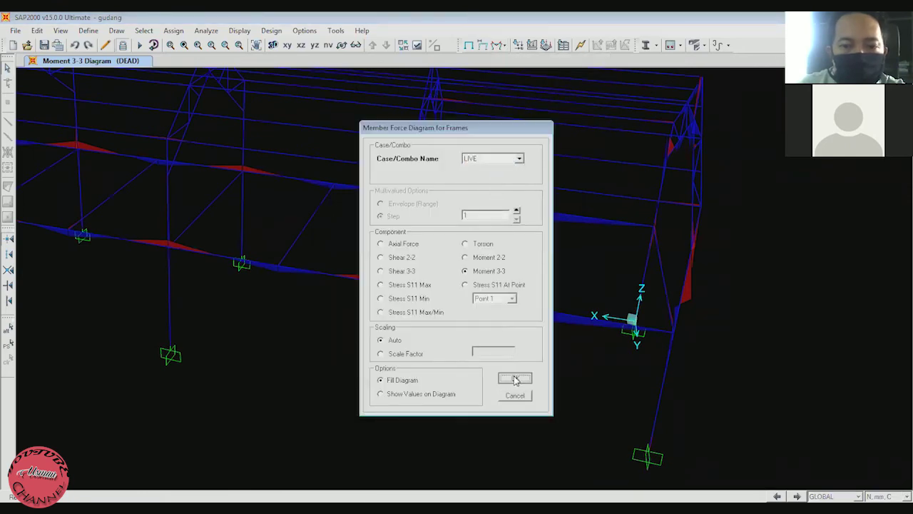
click(514, 376)
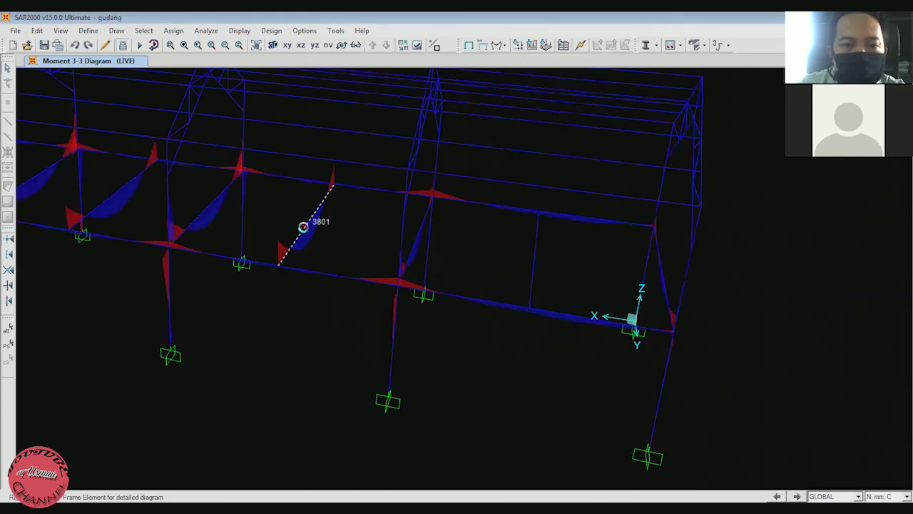
right_click(305, 228)
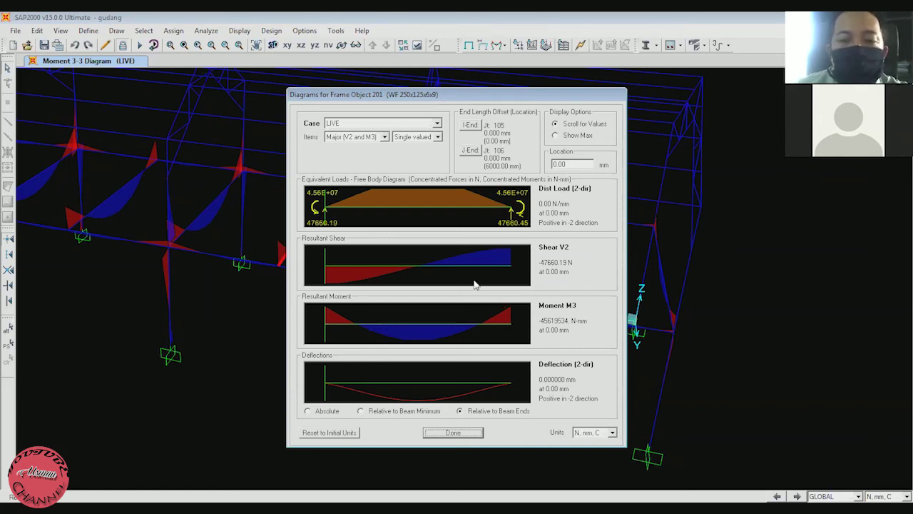
click(472, 433)
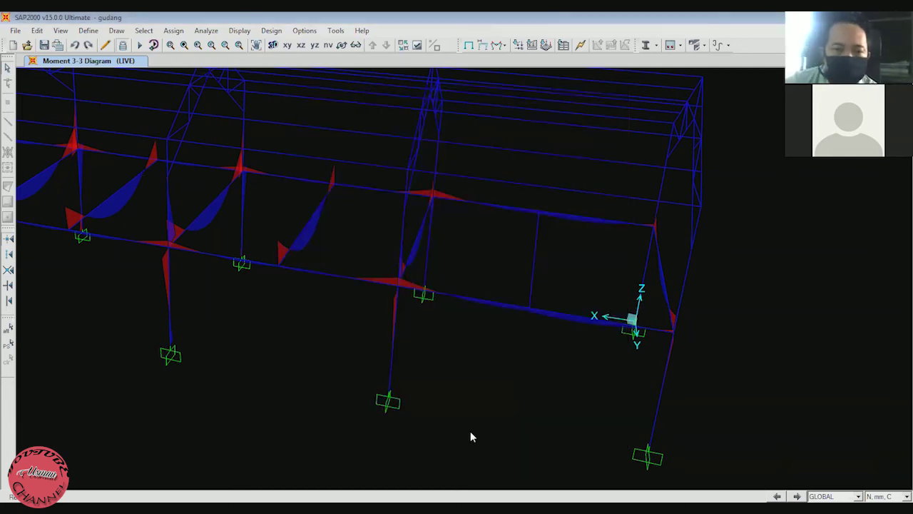
Step: Show the Element Forces - Frames results table for only the selected cross beam, frame 201
click(307, 233)
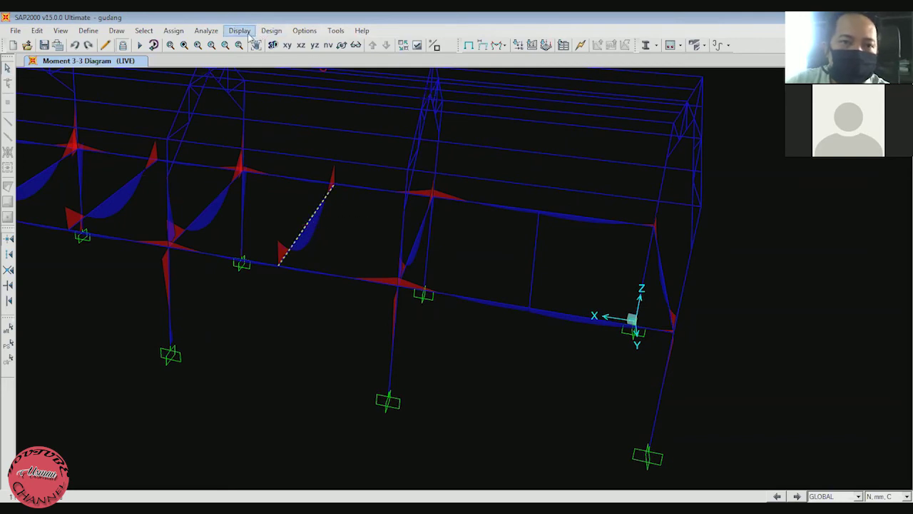
click(240, 31)
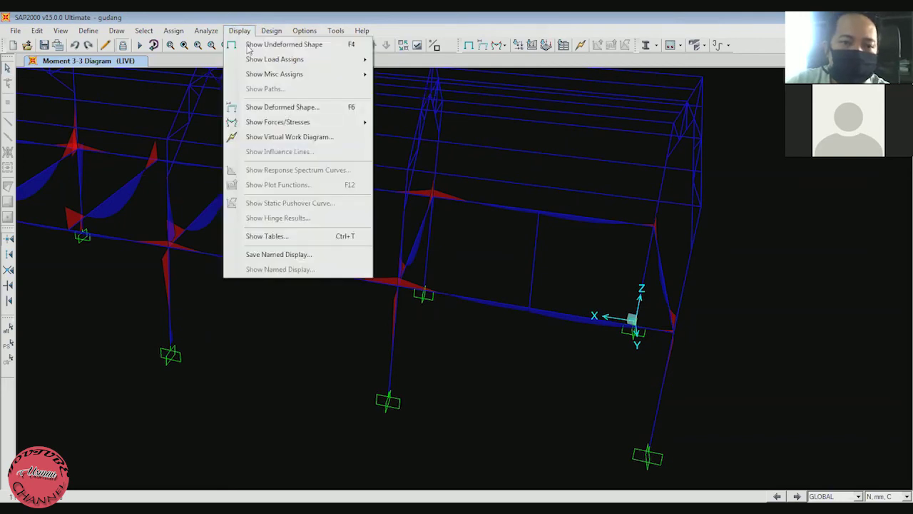
click(285, 236)
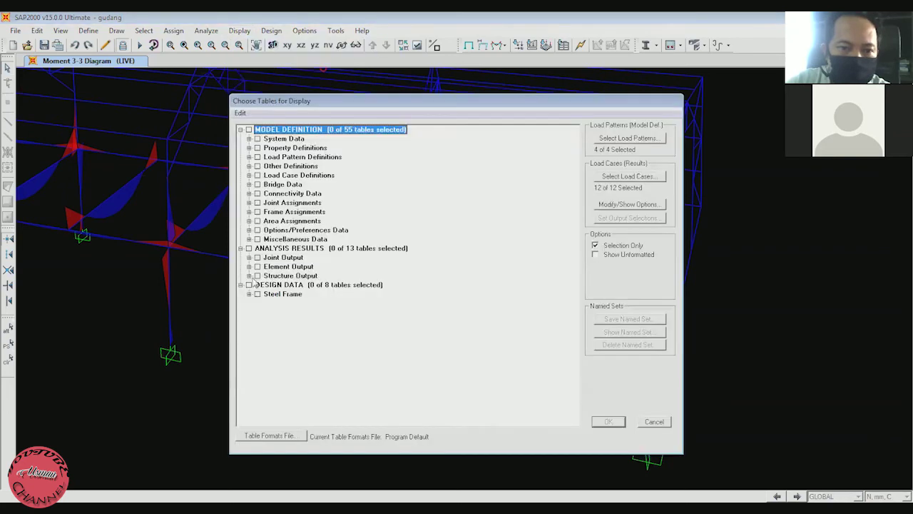
click(249, 266)
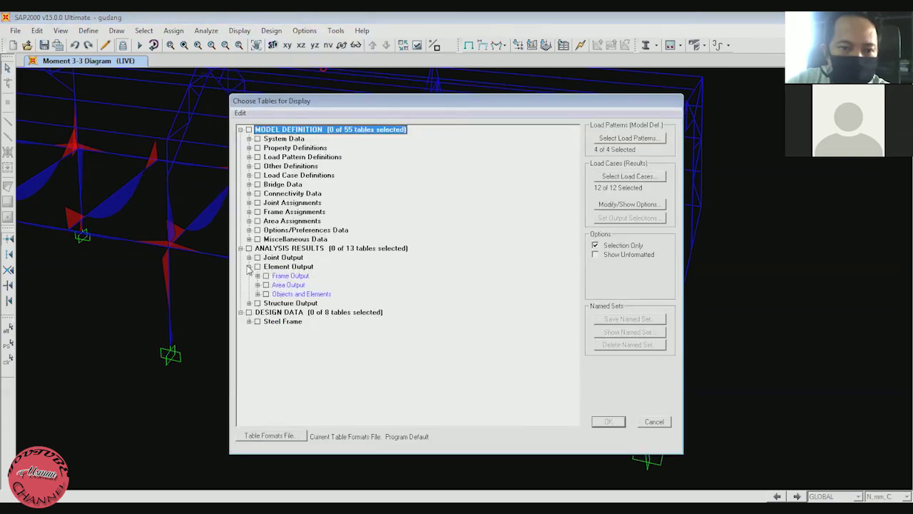
click(258, 276)
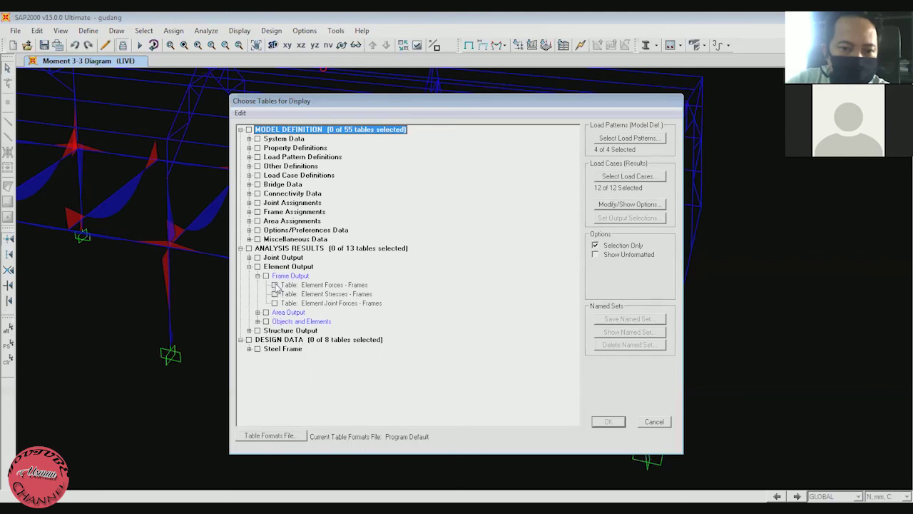
click(274, 284)
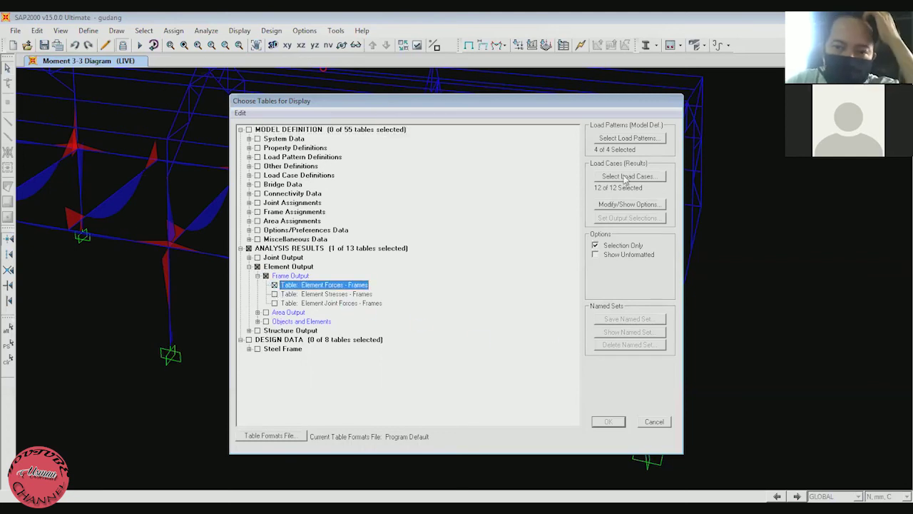
click(609, 423)
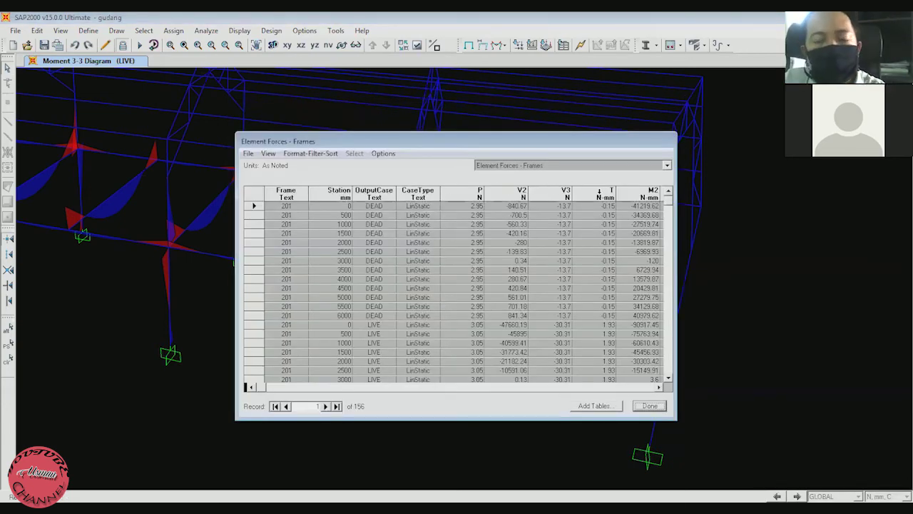
Step: Review the P, V2, V3, M2 and M3 columns of the beam's element forces table and close it
click(474, 190)
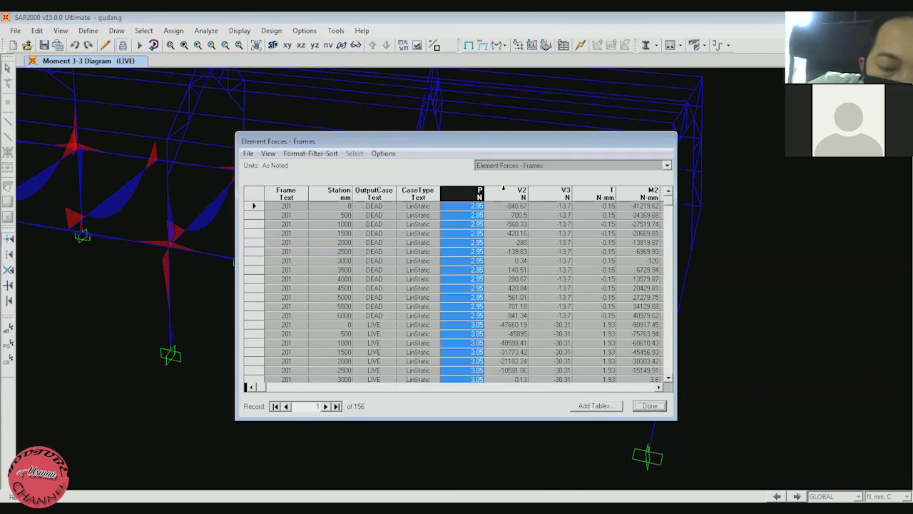
click(503, 191)
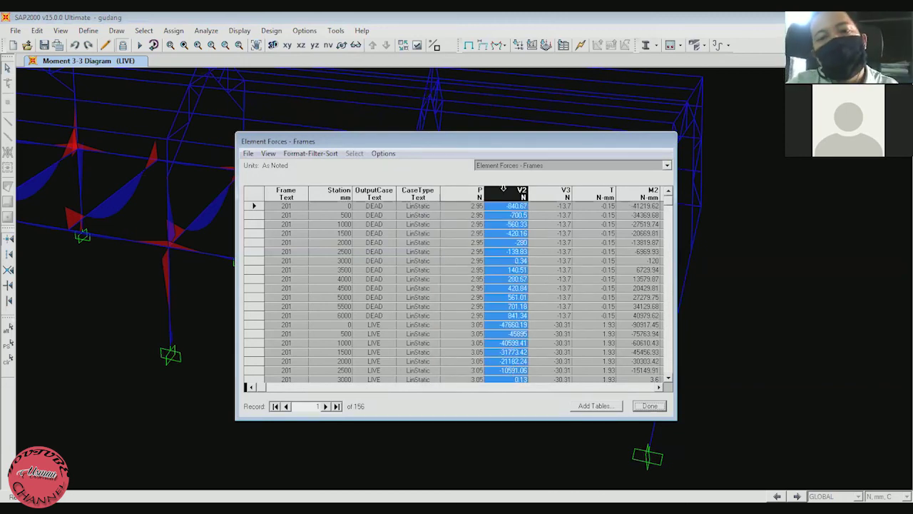
click(550, 190)
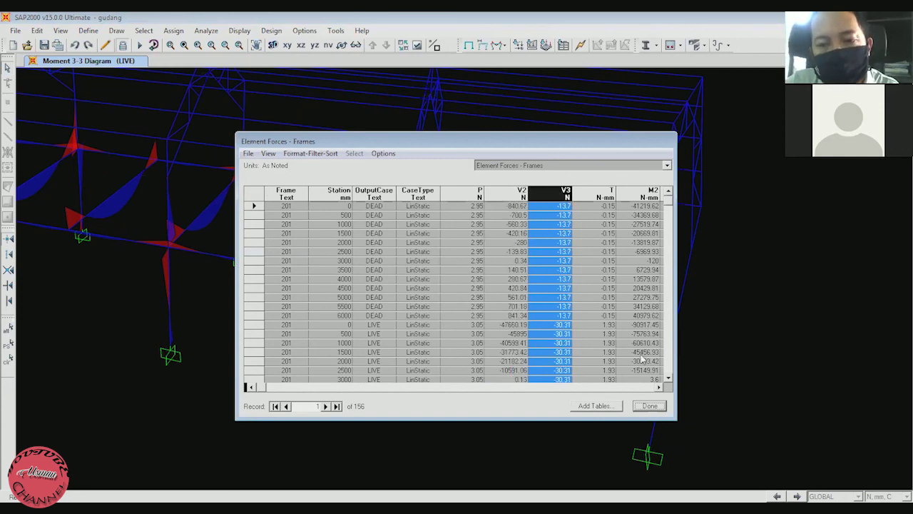
click(659, 387)
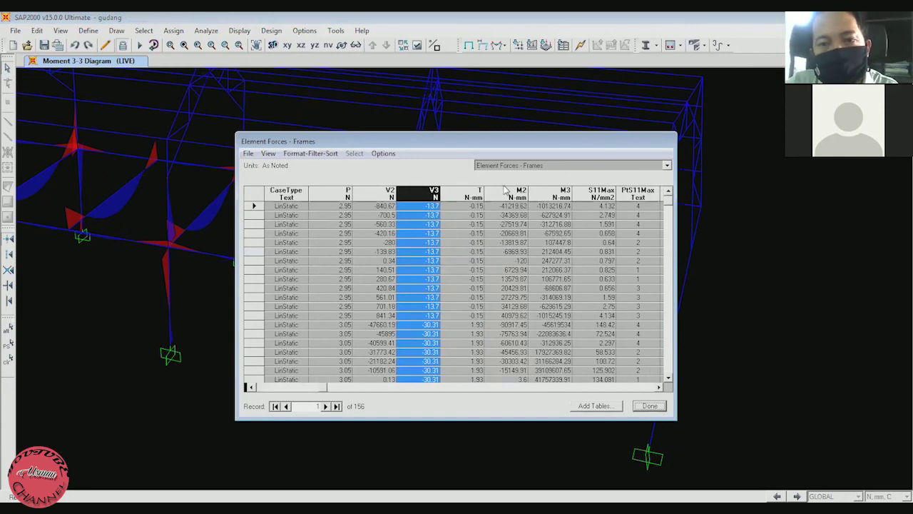
click(505, 191)
click(559, 193)
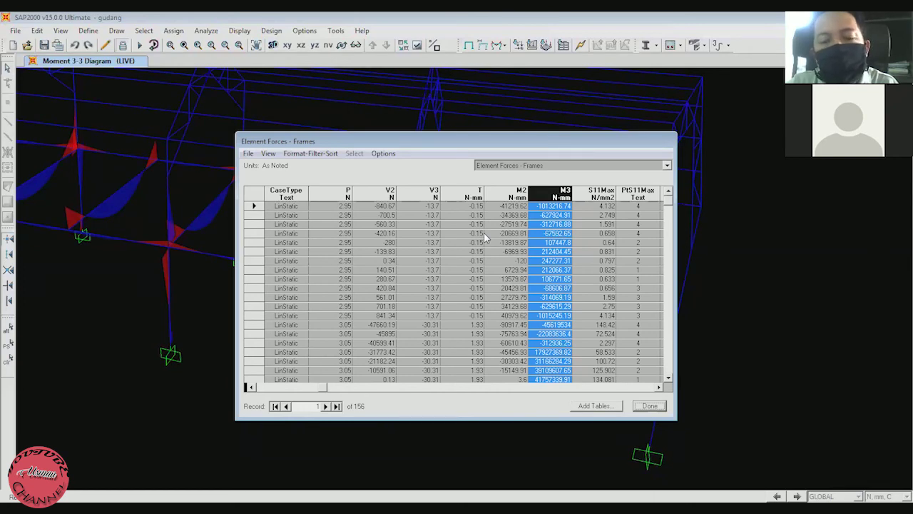
click(650, 406)
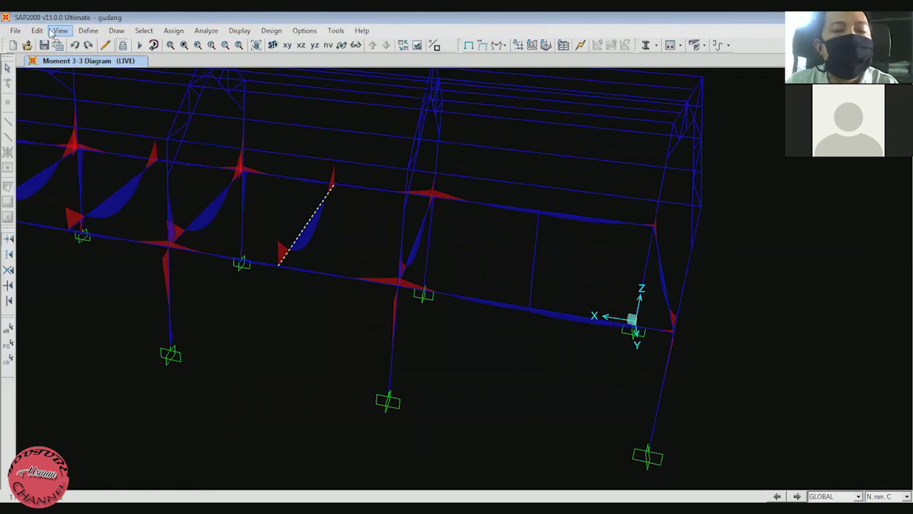
Step: Examine the LIVE Moment 3-3 diagrams of the cross beams and columns from a higher angle
click(341, 46)
drag(478, 210, 521, 221)
middle_drag(463, 190, 468, 193)
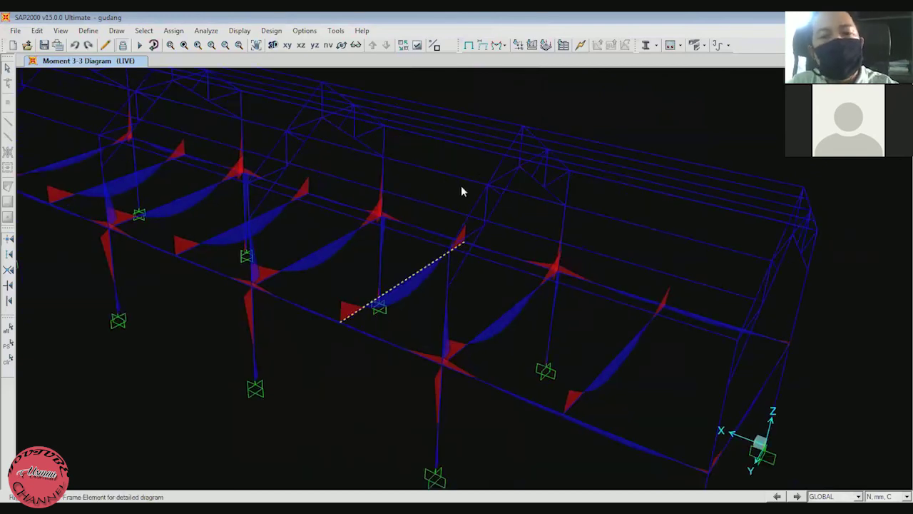
middle_drag(561, 220, 542, 193)
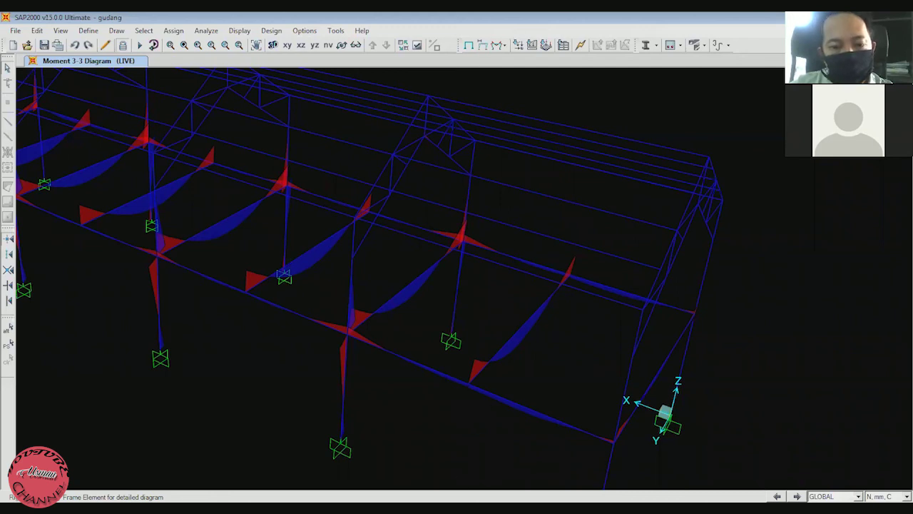
click(401, 58)
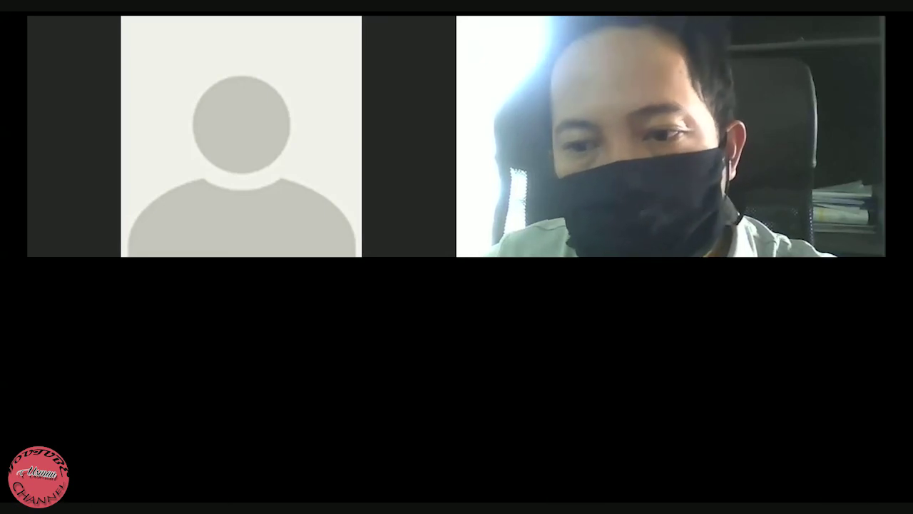